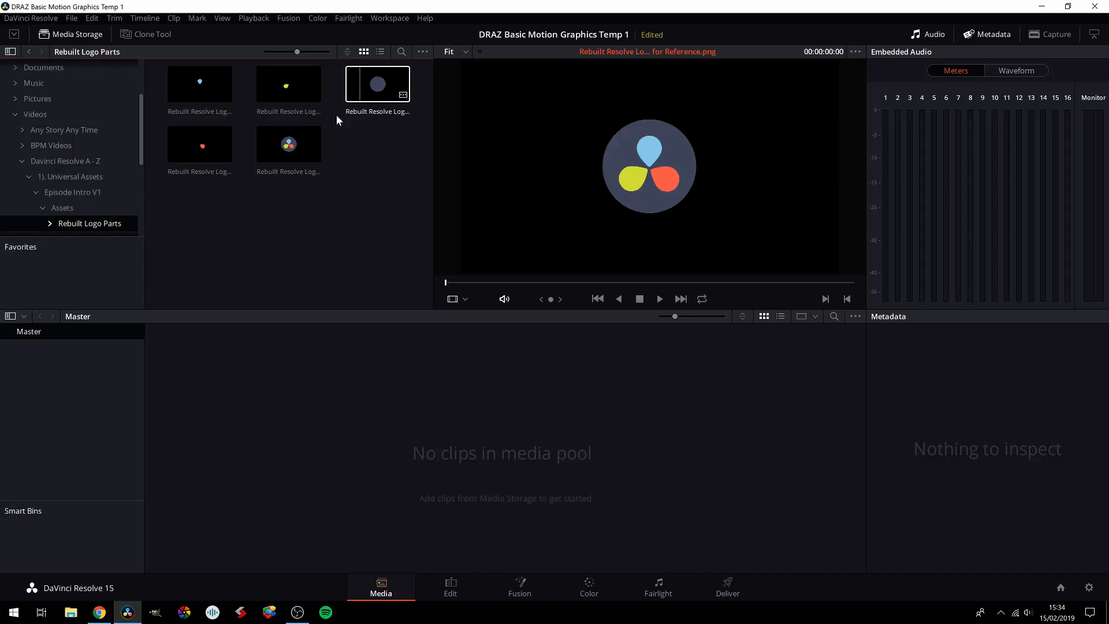
Step: Import the blue, red and green drop images and the circle image into the media pool, keeping the project's frame rate unchanged
left_click(297, 146)
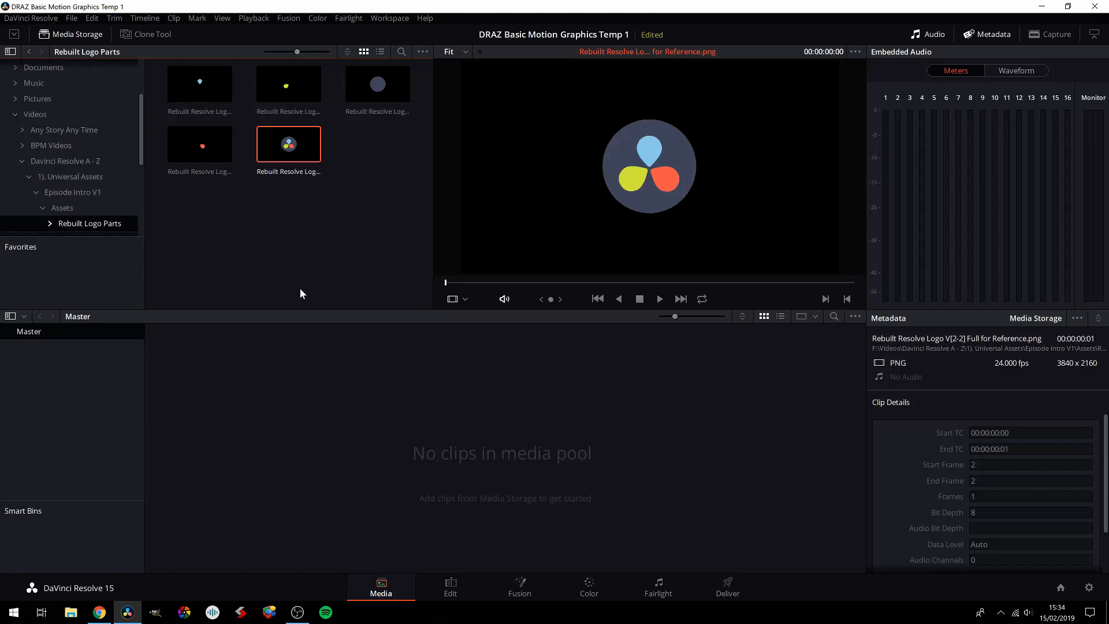
left_click(199, 96)
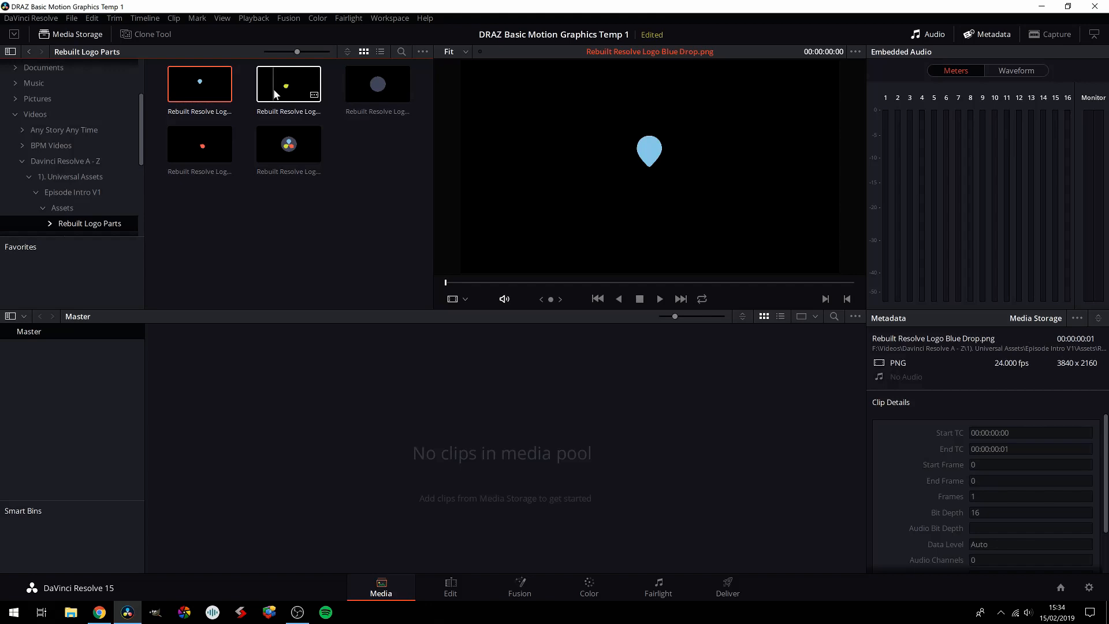
left_click(202, 143, "ctrl")
left_click(287, 92, "ctrl")
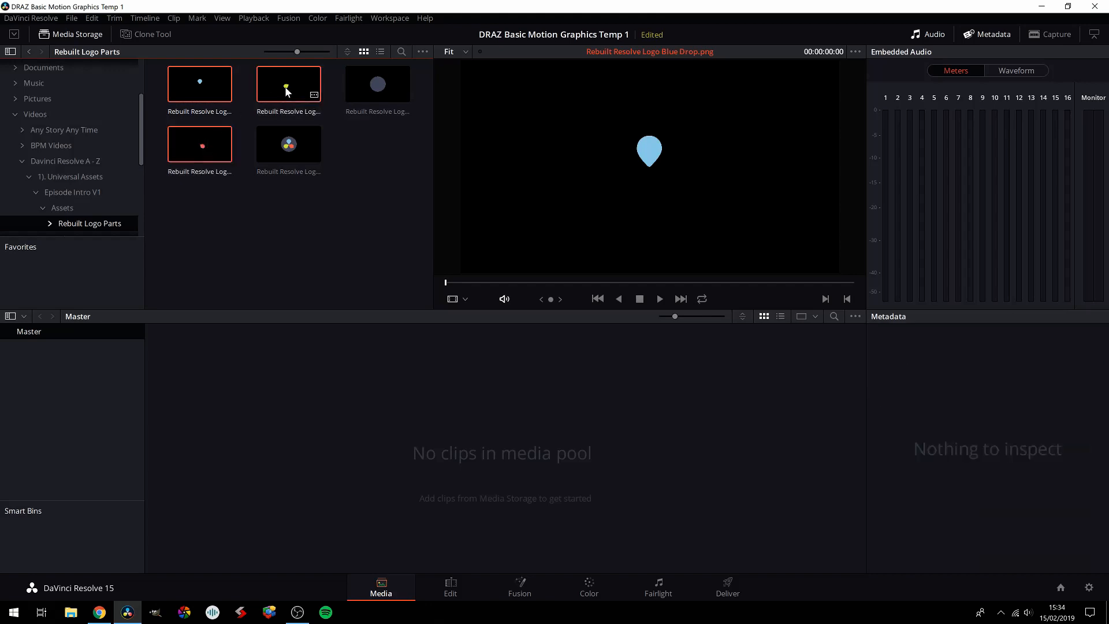
left_click(355, 88, "ctrl")
left_click_drag(362, 85, 415, 428)
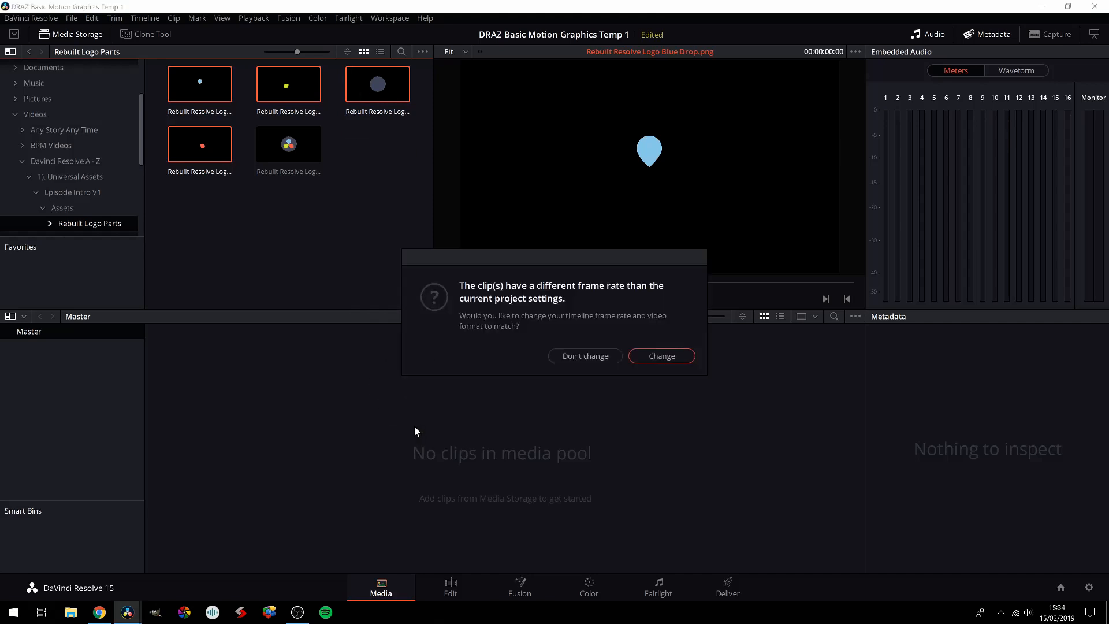
left_click(585, 356)
Step: Check the timeline resolution and frame rate in the project's master settings
left_click(1090, 587)
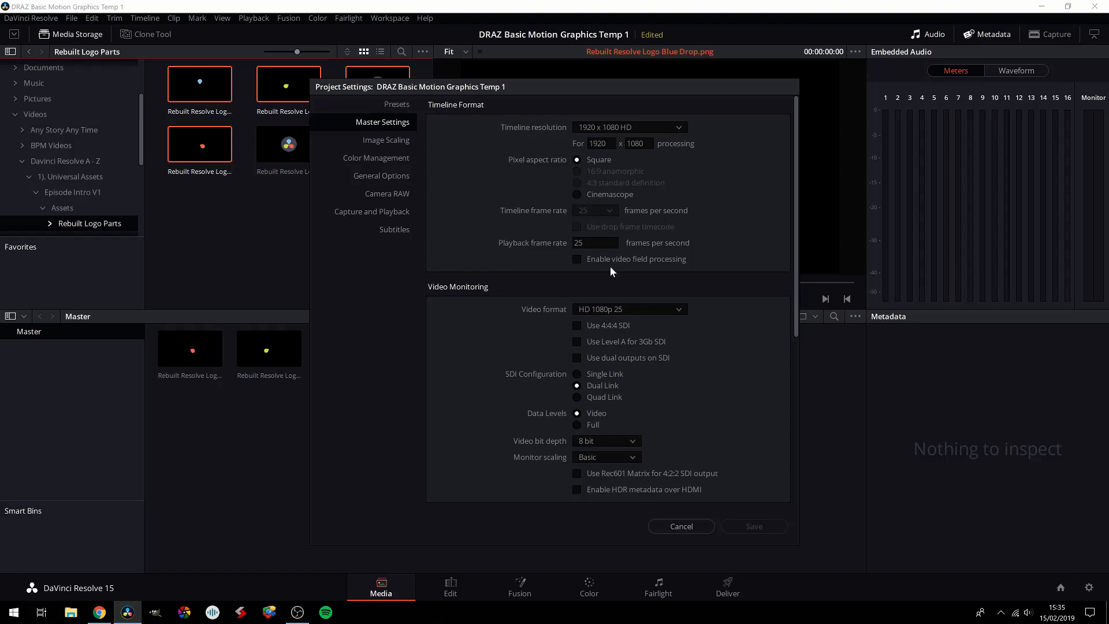
left_click(680, 527)
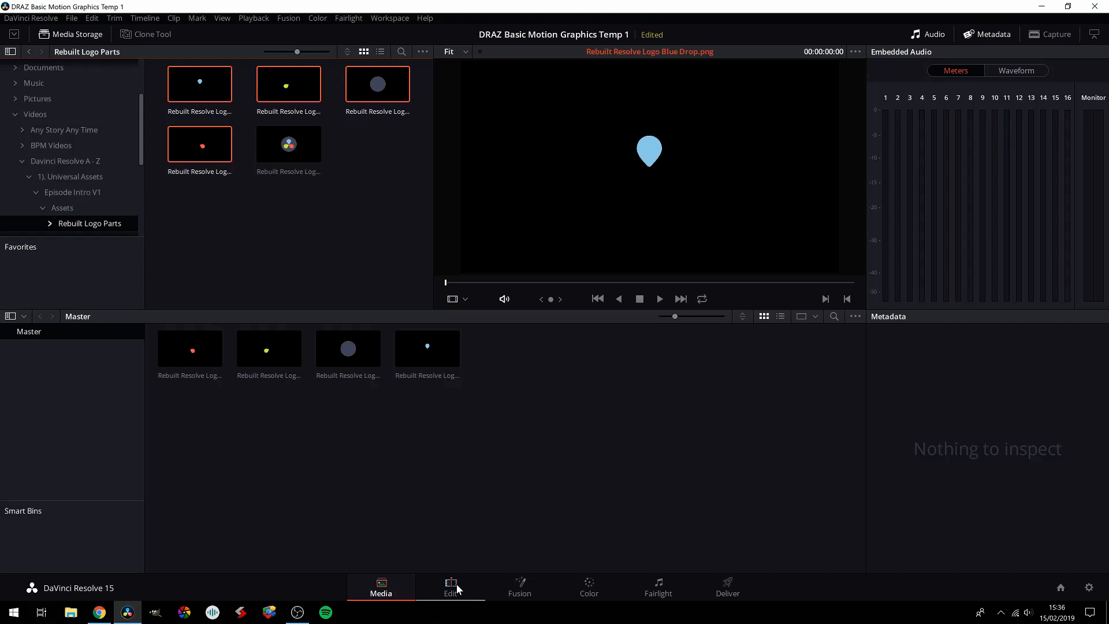
Step: On the Edit page, place a Fusion Composition generator at the start of the empty timeline
left_click(451, 586)
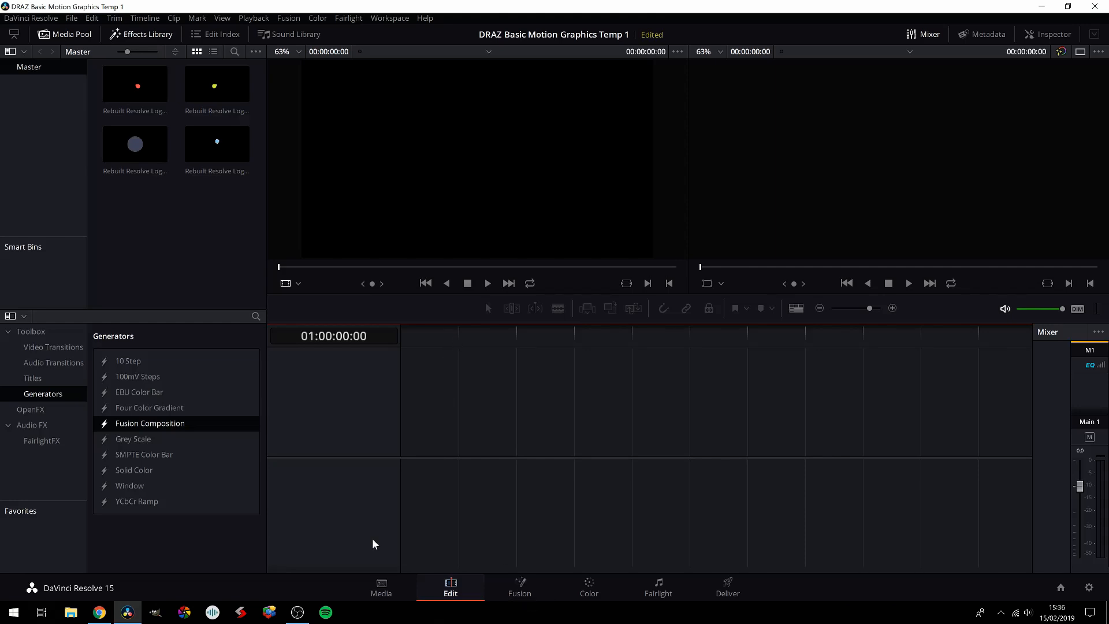
left_click_drag(148, 425, 407, 434)
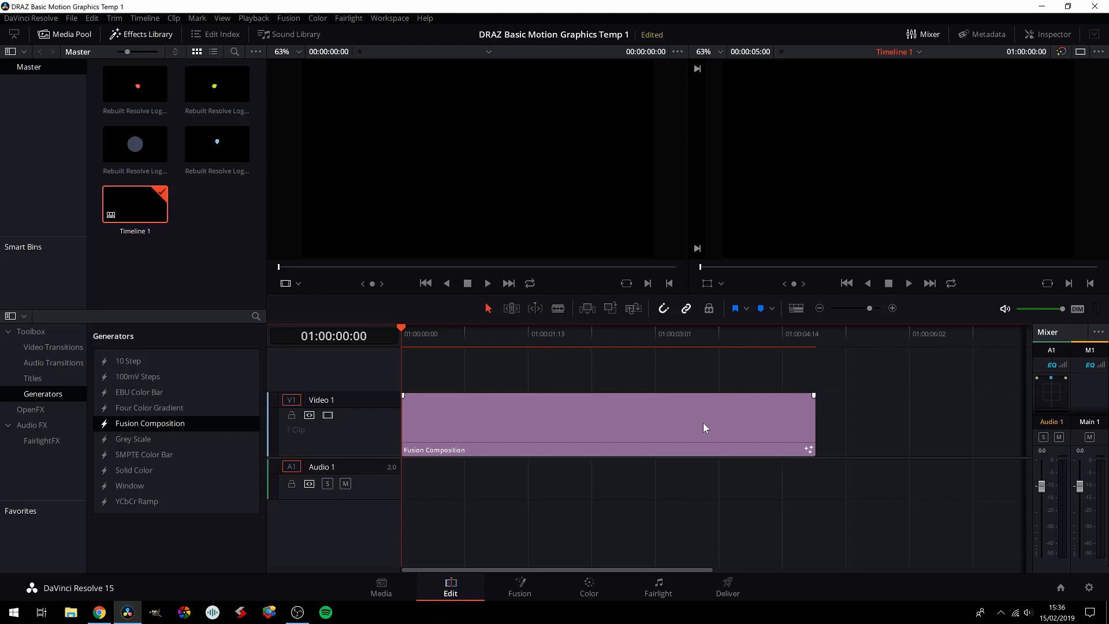
left_click(815, 333)
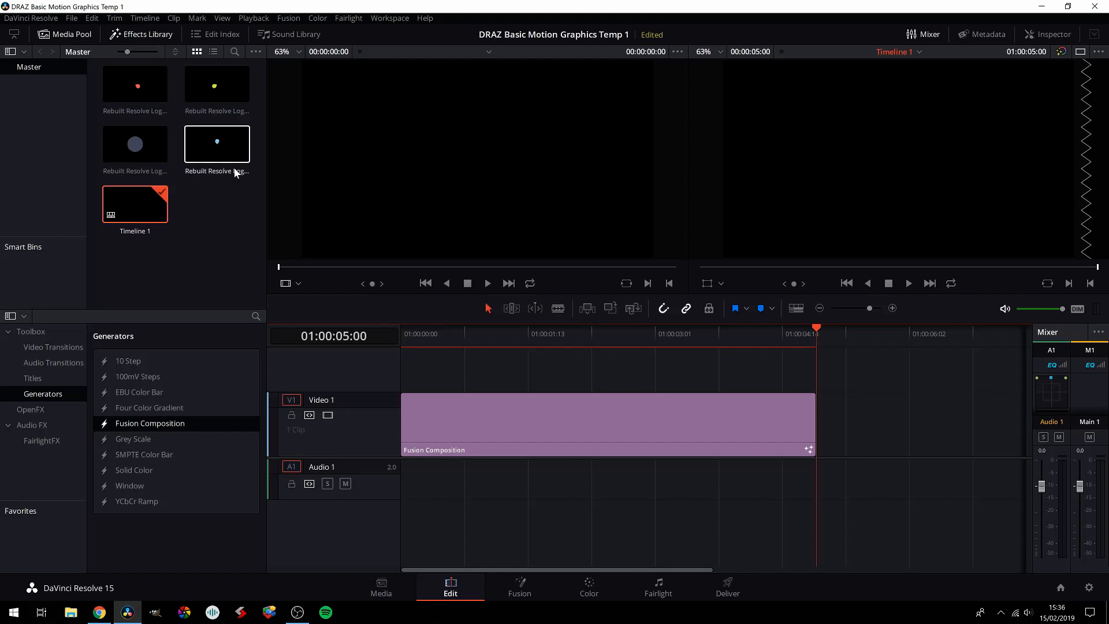
left_click(32, 18)
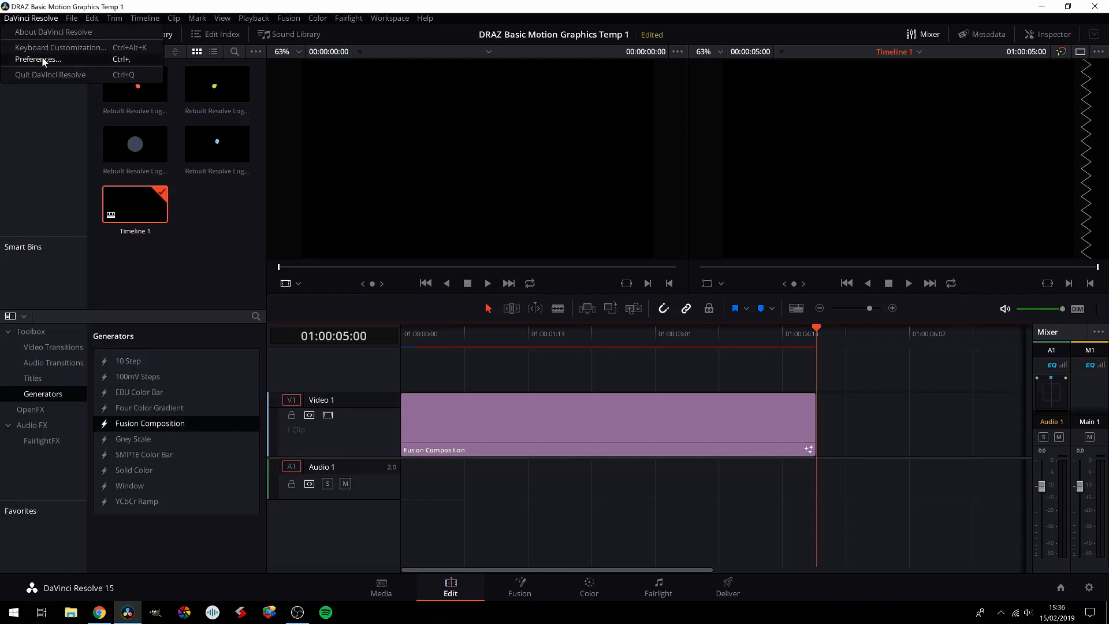
Step: Open the Fusion Composition clip on the Fusion page and move the MediaOut1 node to make room in front of it
left_click(500, 334)
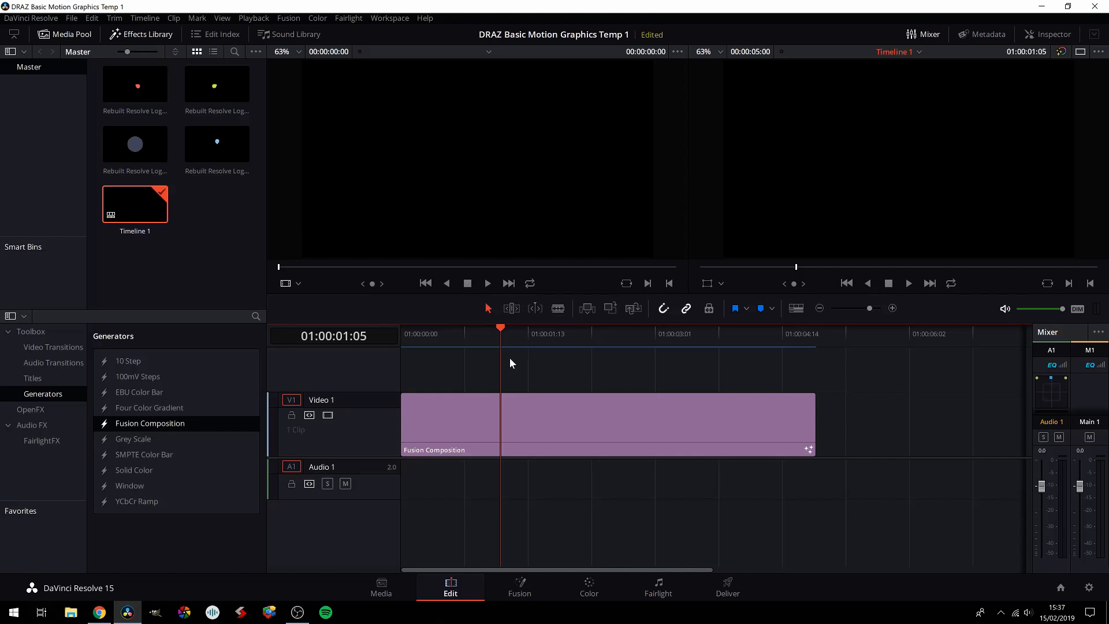
left_click(505, 421)
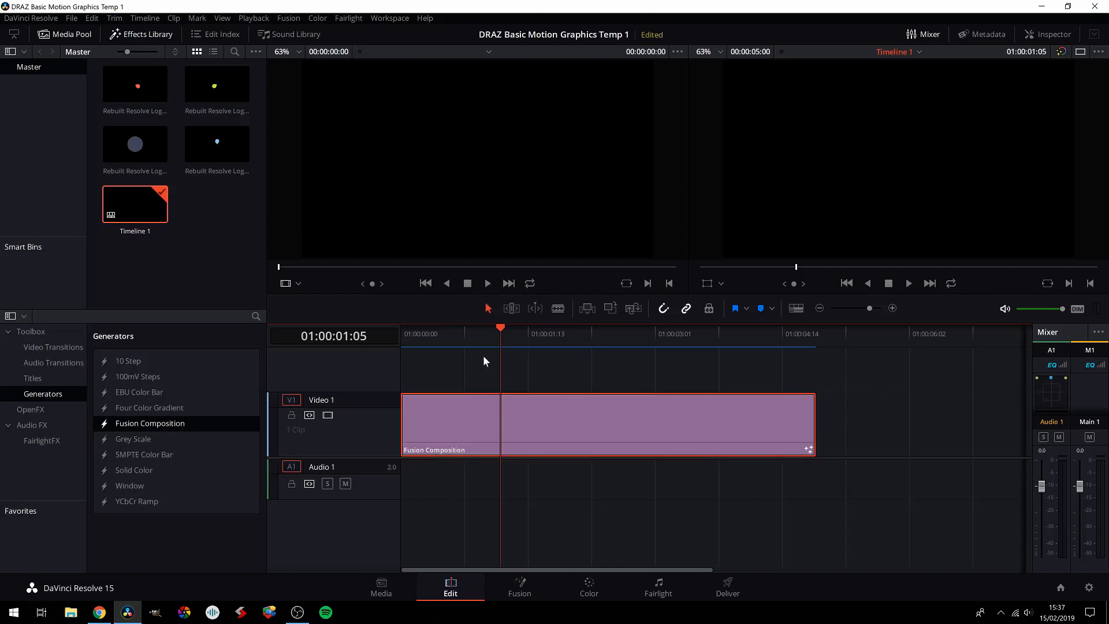
left_click(522, 583)
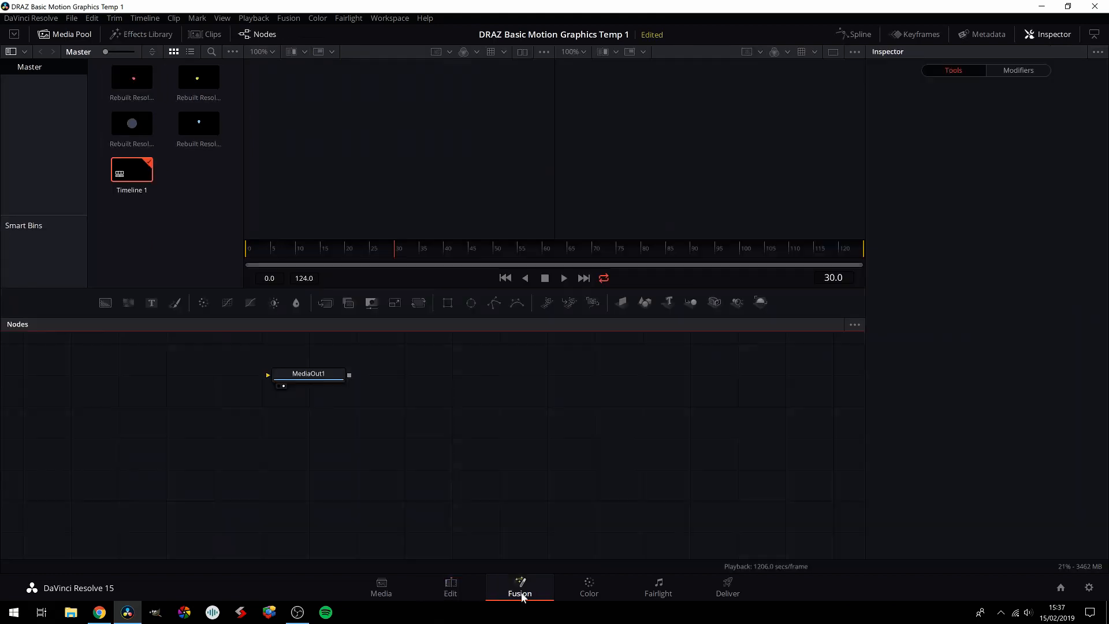
left_click(307, 374)
left_click_drag(308, 374, 644, 447)
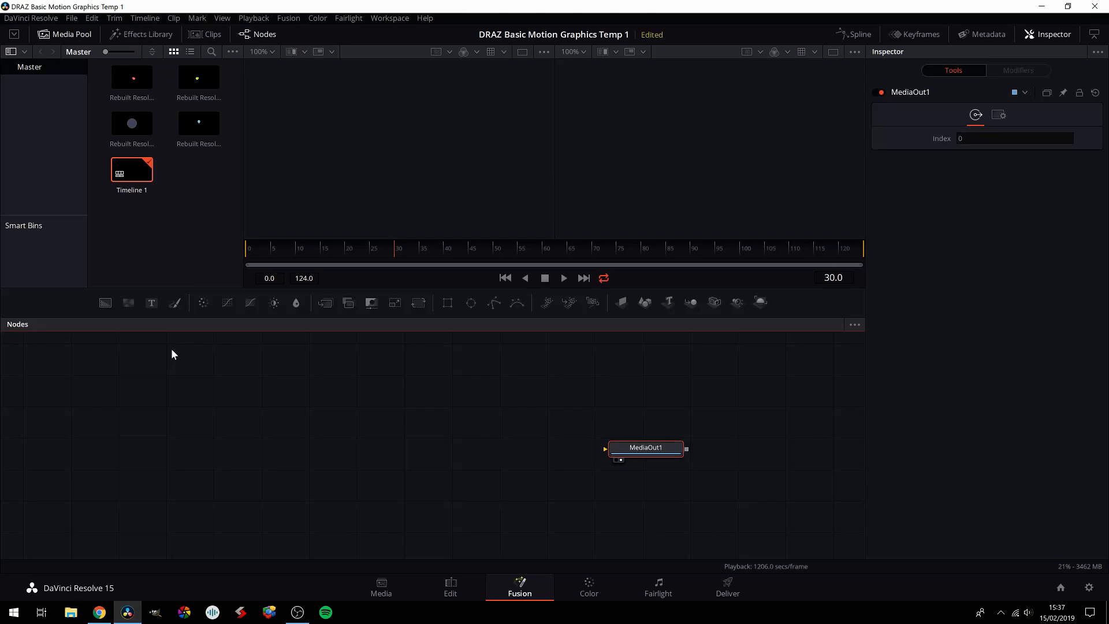
Step: In File Explorer, find the 1). Universal Assets folder on the BPMPortSSD drive and view the DRAZ Multi Coloured Background UHD image
left_click(71, 612)
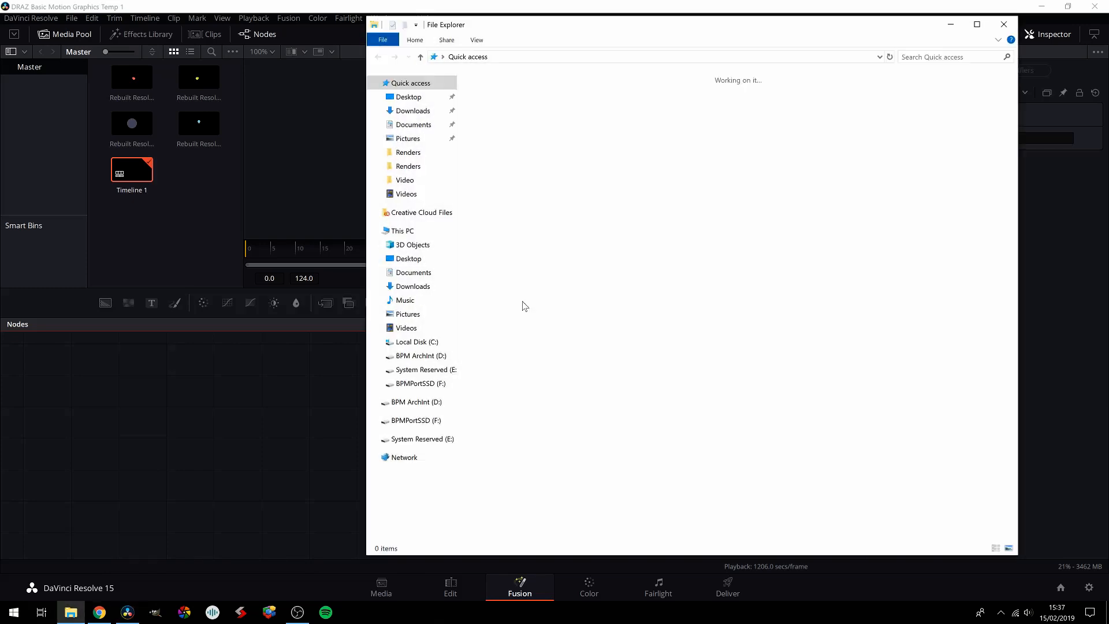
left_click(417, 421)
double_click(527, 128)
double_click(523, 116)
double_click(513, 92)
left_click(497, 93)
double_click(496, 93)
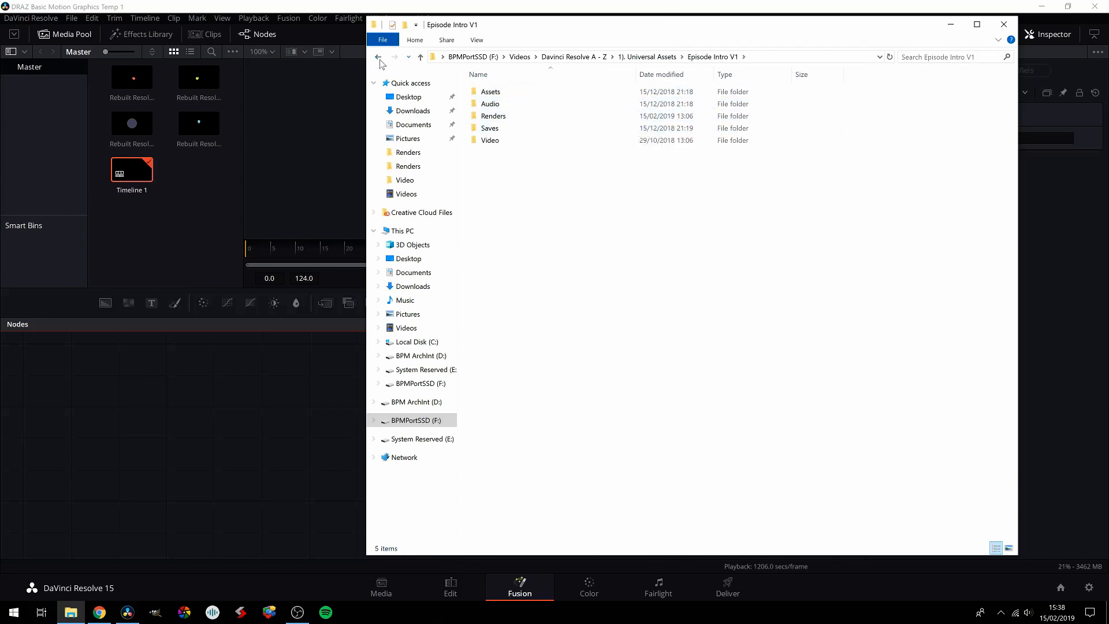
key("alt+Left")
double_click(532, 165)
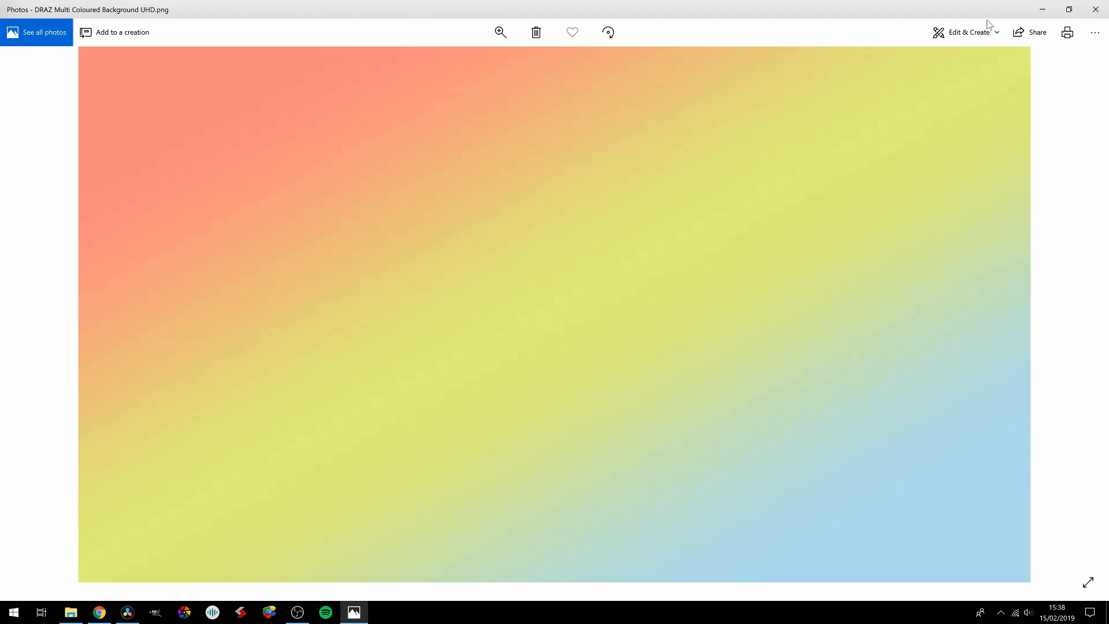
left_click(1043, 10)
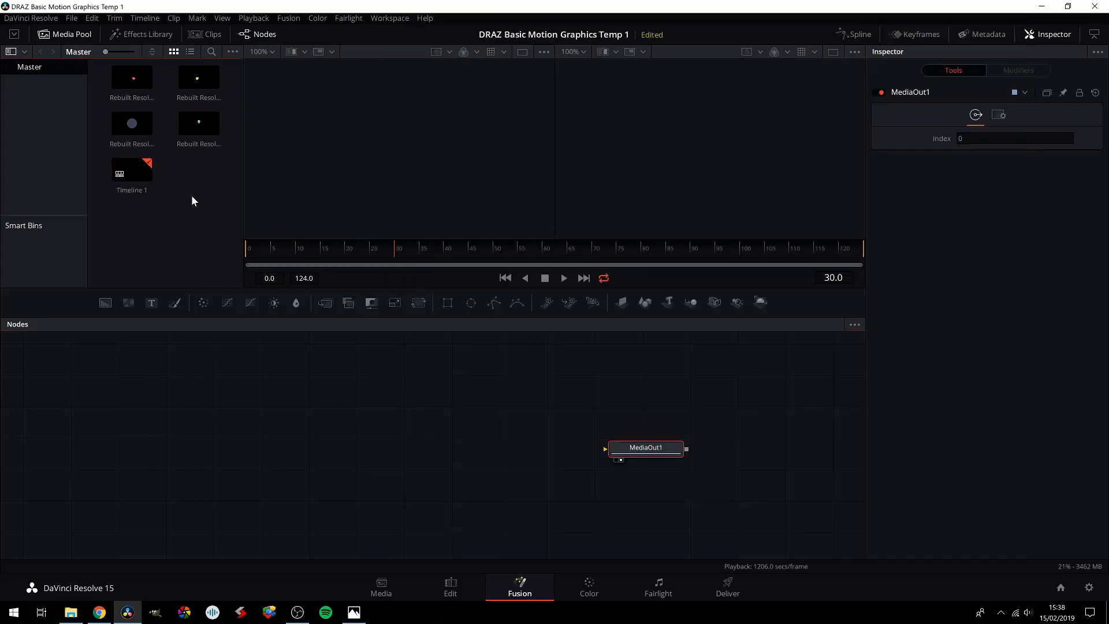
Step: Switch back to DaVinci Resolve and add a Background node to the Fusion node graph
left_click(191, 196)
left_click_drag(105, 303, 424, 404)
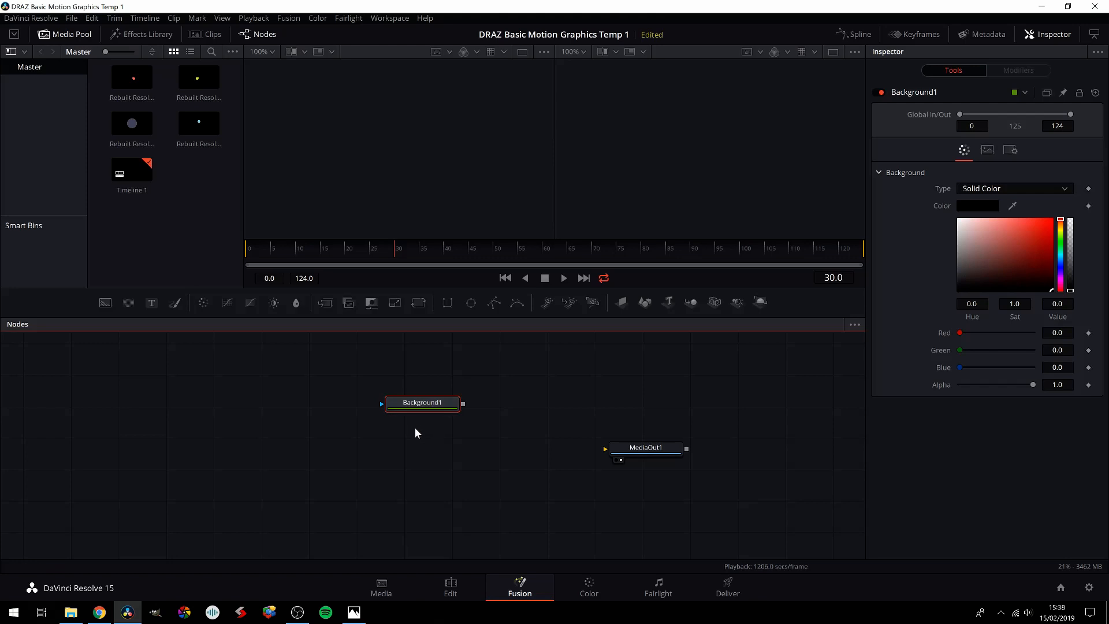
Step: Add a second Background node by searching the tools for "BACK", and undo the addition
key("shift+space")
type("BACK")
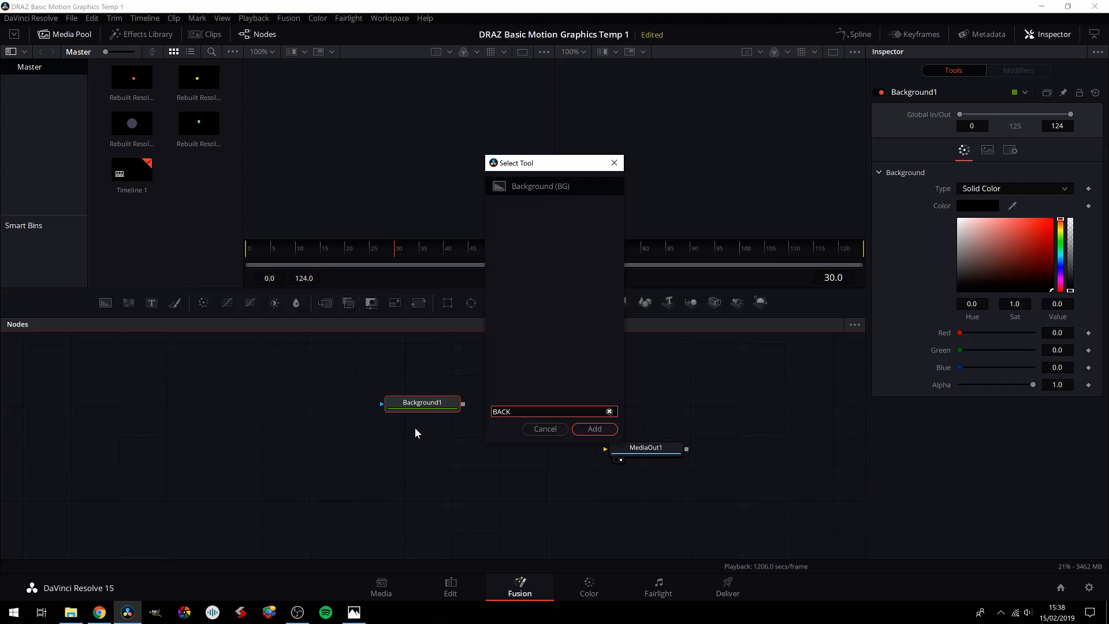
key("Return")
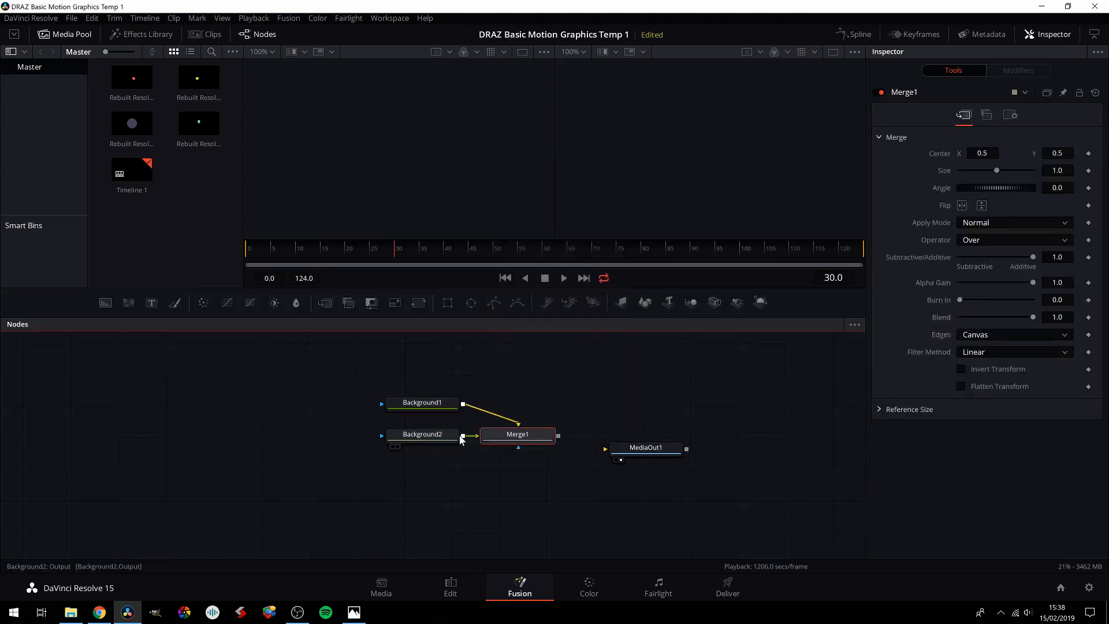
key("ctrl+z")
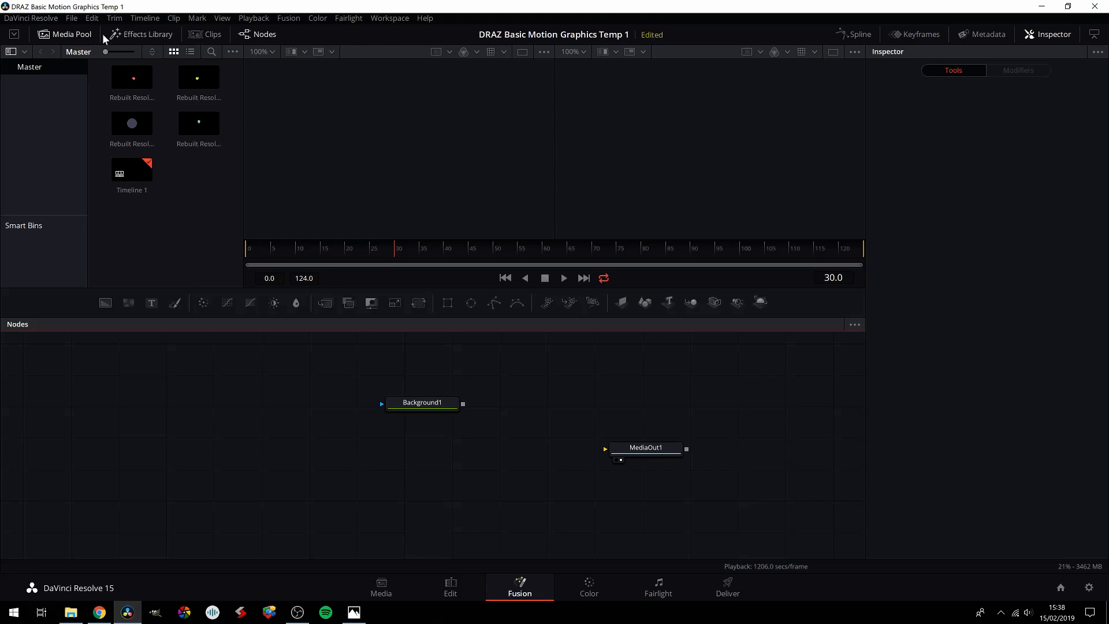
Step: Add another Background node from the Generator tools of the Effects Library, delete it and close the library
left_click(126, 36)
left_click(33, 70)
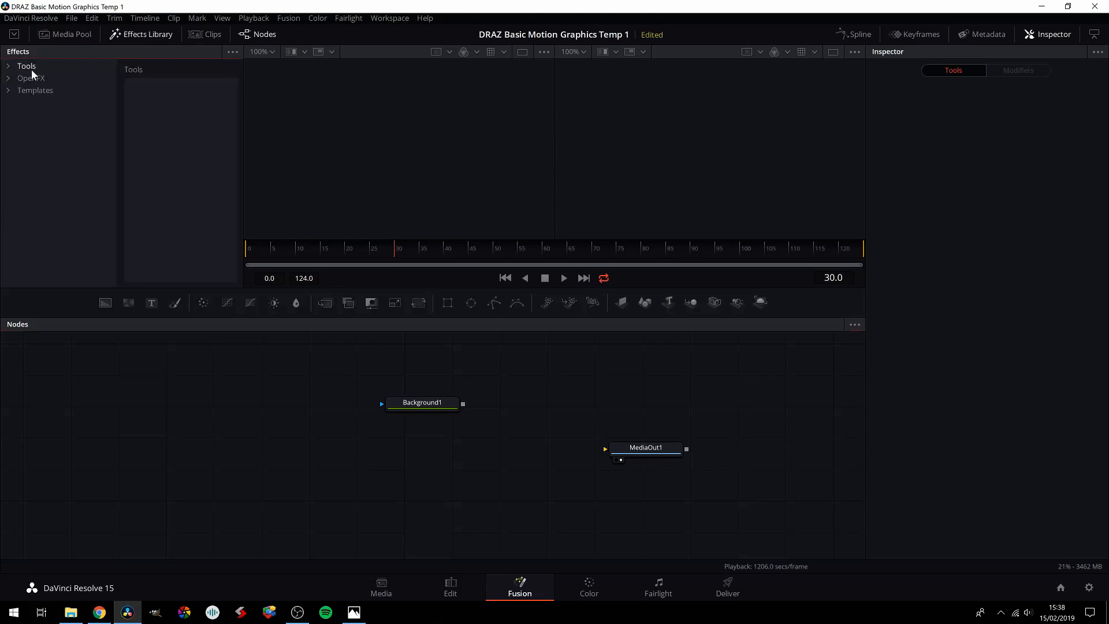
left_click(22, 68)
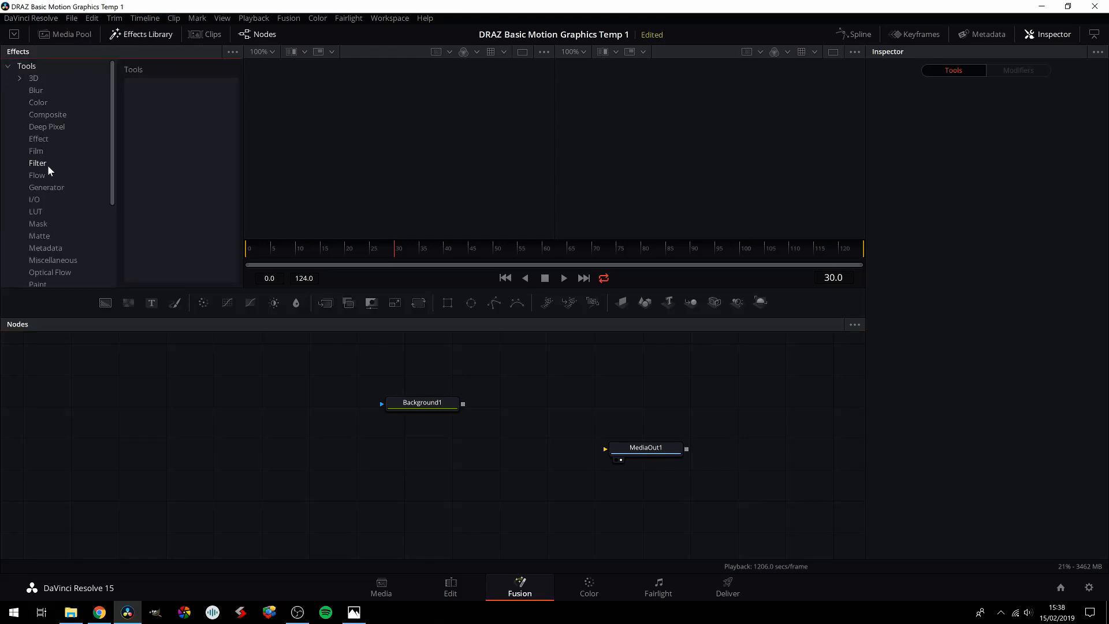
left_click(51, 191)
left_click_drag(152, 88, 395, 507)
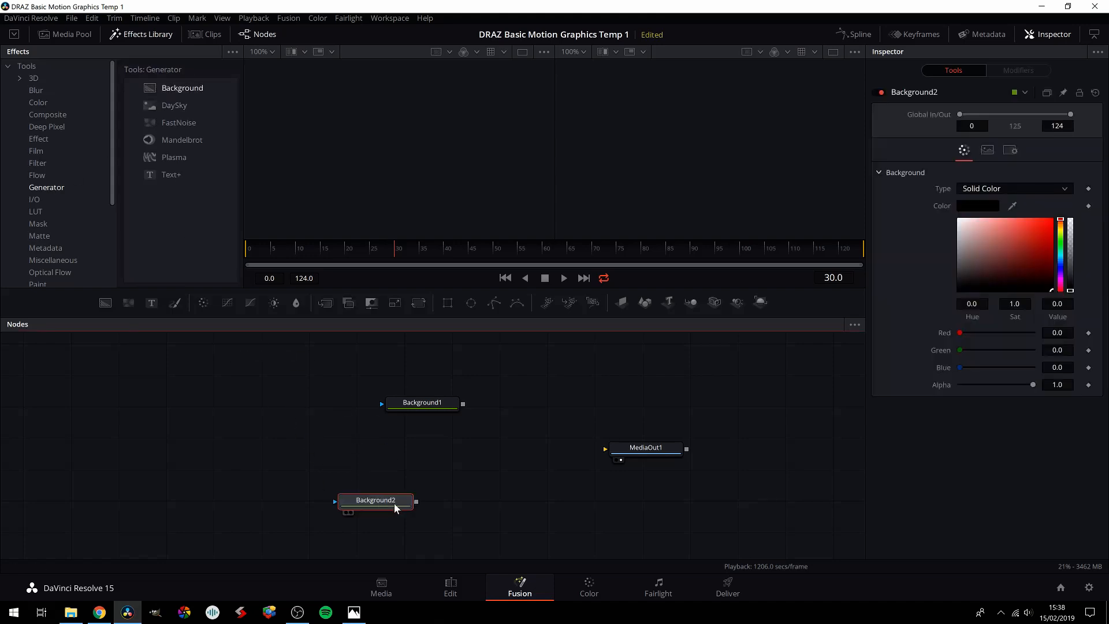
key("Delete")
left_click(132, 36)
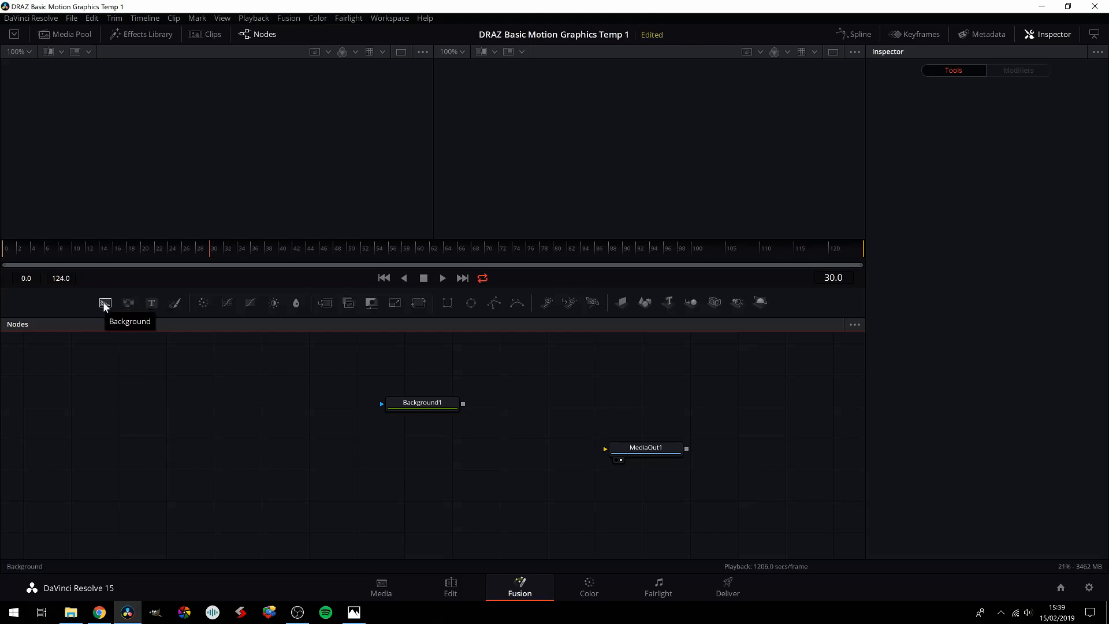
Step: Rename the existing Background node to RedBG
left_click_drag(425, 406, 416, 403)
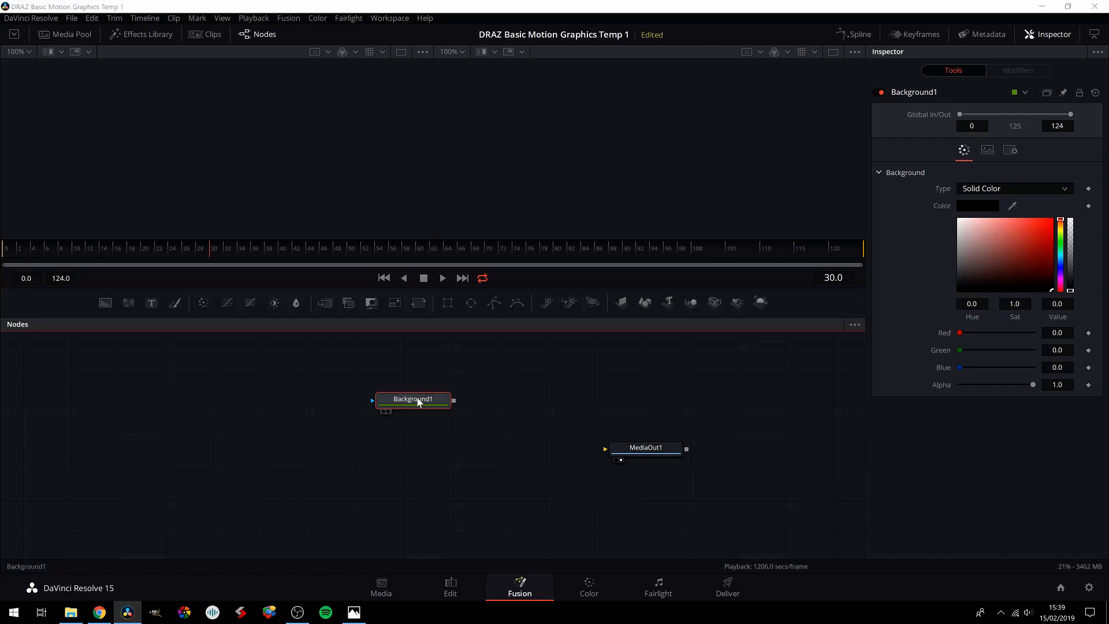
key("F2")
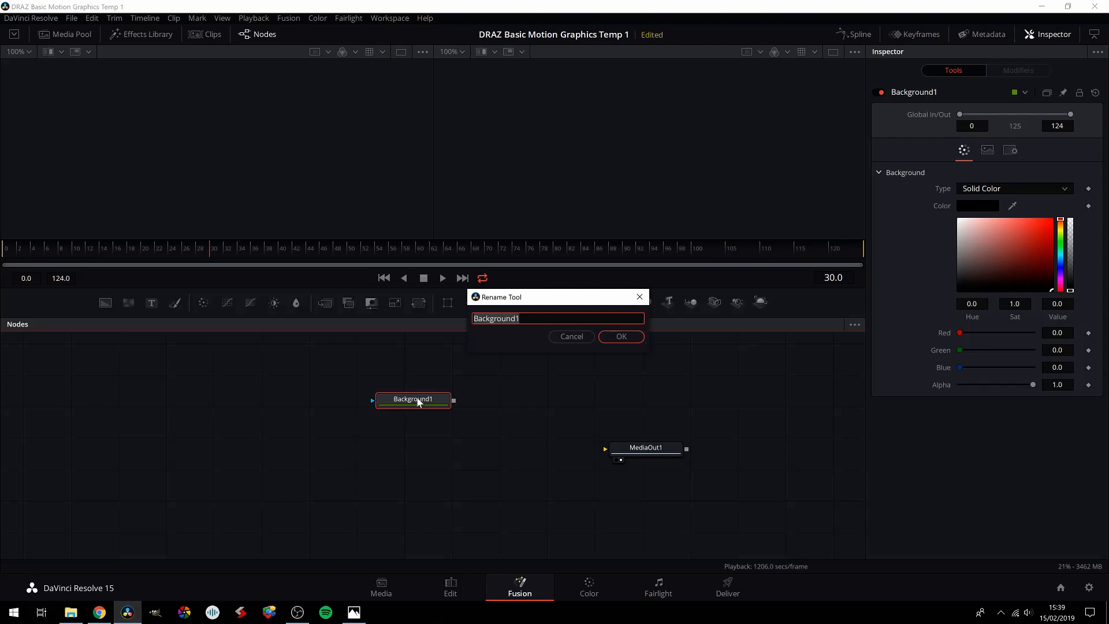
type("rED")
key("BackSpace")
key("BackSpace")
key("BackSpace")
type("RedBg")
key("BackSpace")
type("G")
key("Return")
Step: Add a second Background node below RedBG and rename it GreenBG
left_click_drag(104, 304, 414, 437)
key("F2")
type("GreenBg")
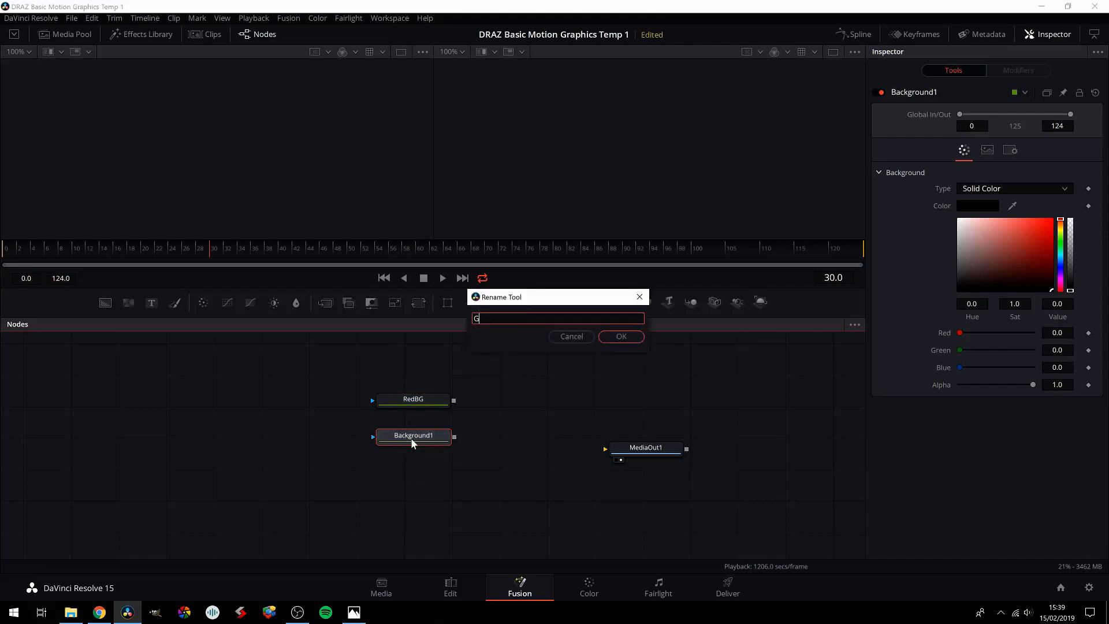
key("BackSpace")
type("G")
key("Return")
Step: Add a third Background node below GreenBG and rename it BlueBG
left_click_drag(122, 302, 411, 477)
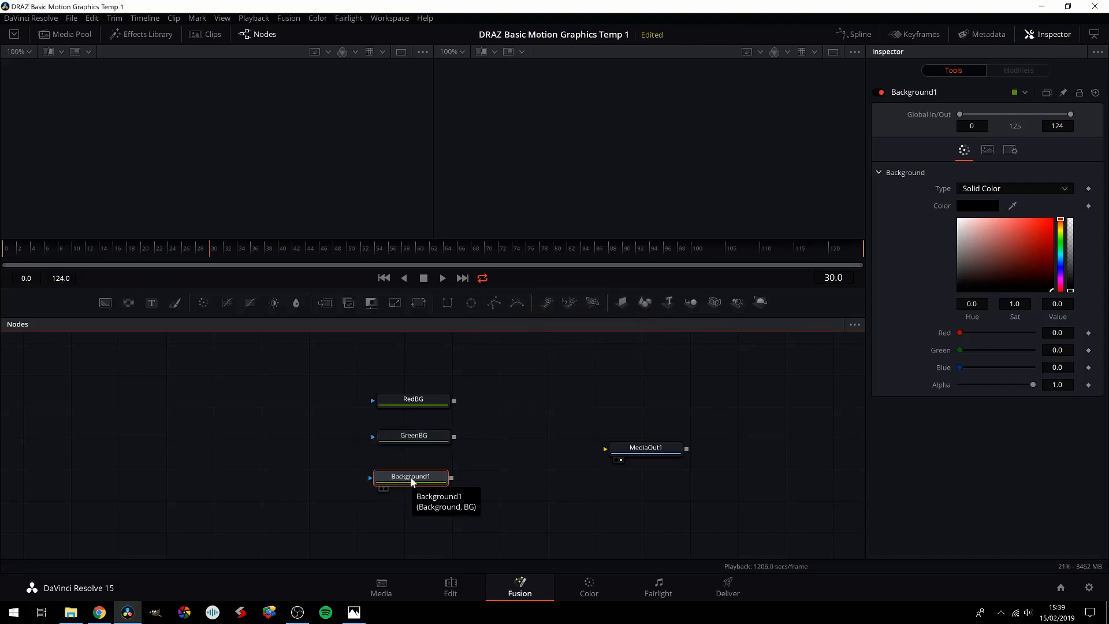
key("F2")
type("BlueBG")
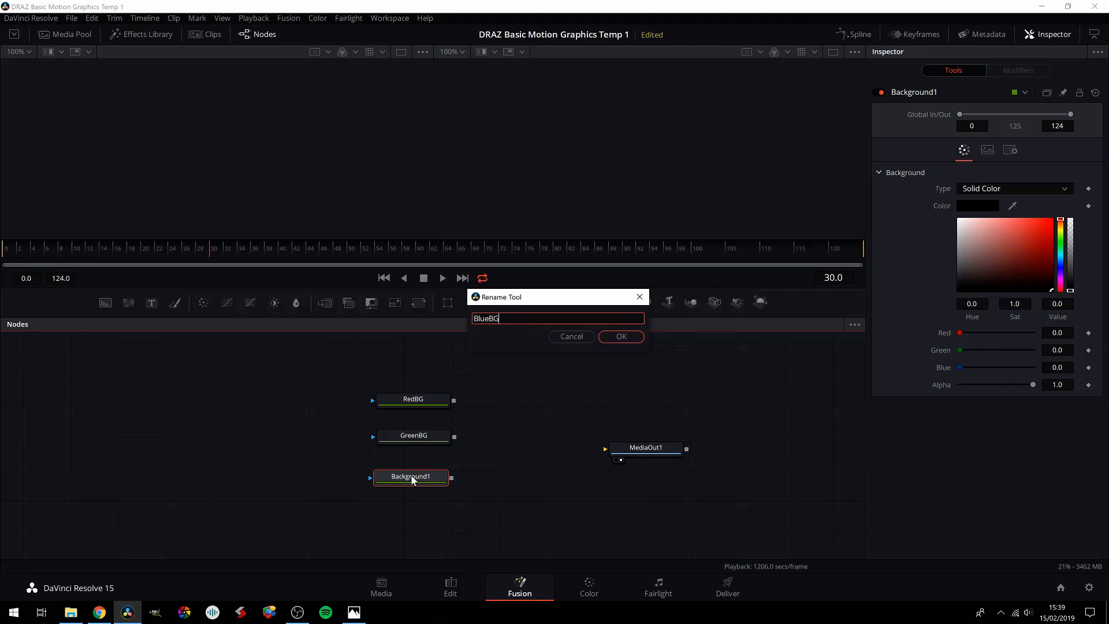
key("Return")
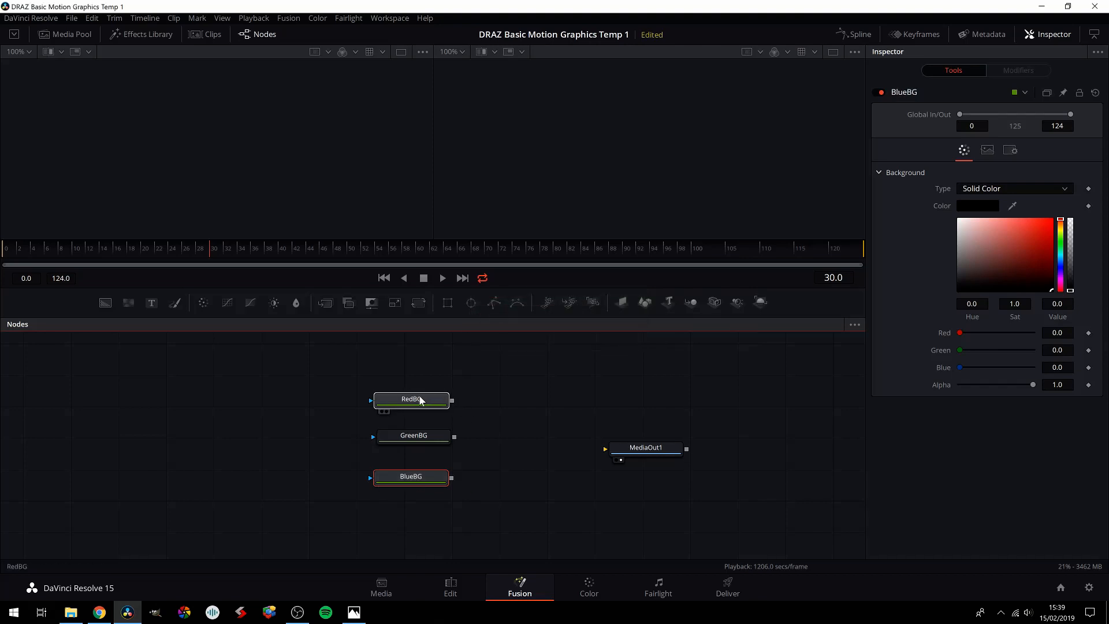
Step: Line up the GreenBG and BlueBG nodes beneath RedBG in the node graph, and select RedBG
left_click_drag(410, 432, 398, 432)
left_click_drag(404, 477, 396, 479)
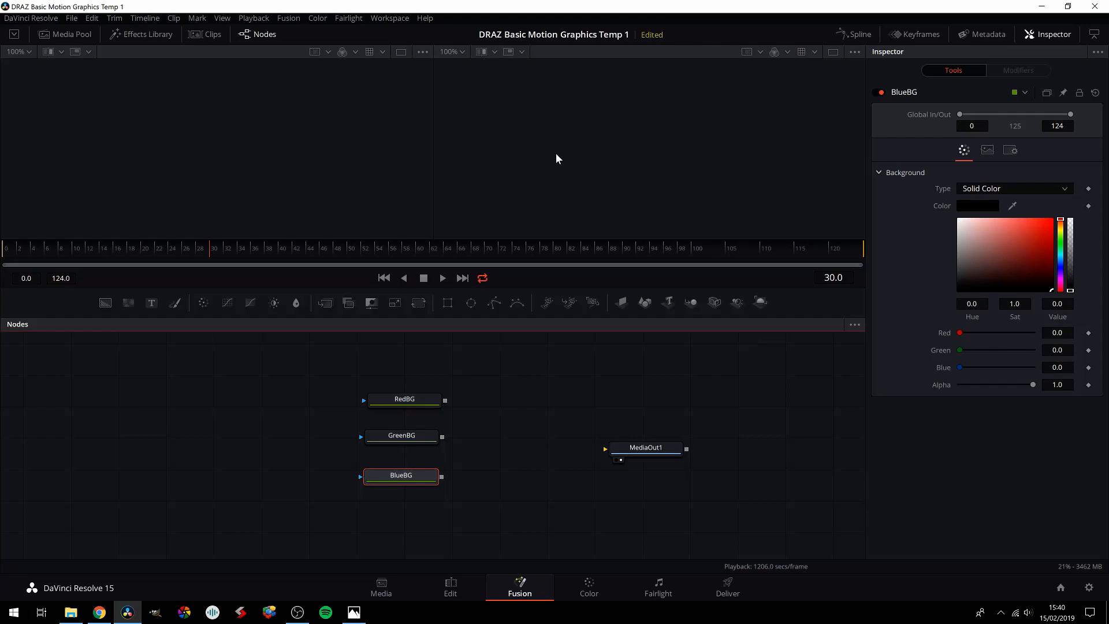
left_click(402, 403)
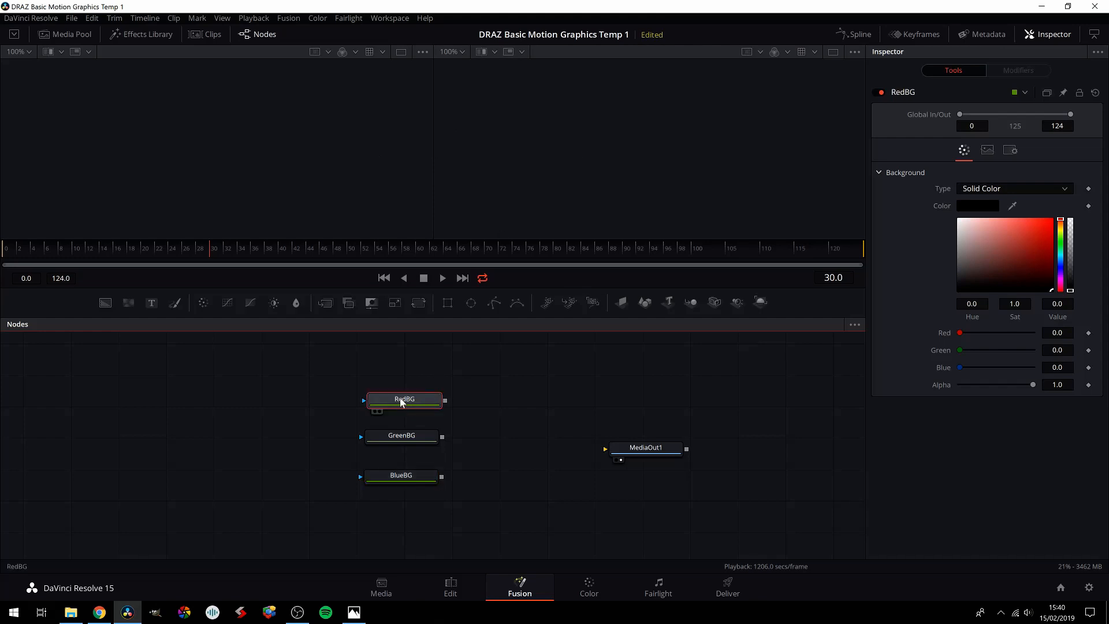
Step: Set the RedBG node's background colour to pure red (#ff0000)
left_click(995, 205)
left_click_drag(653, 225, 684, 193)
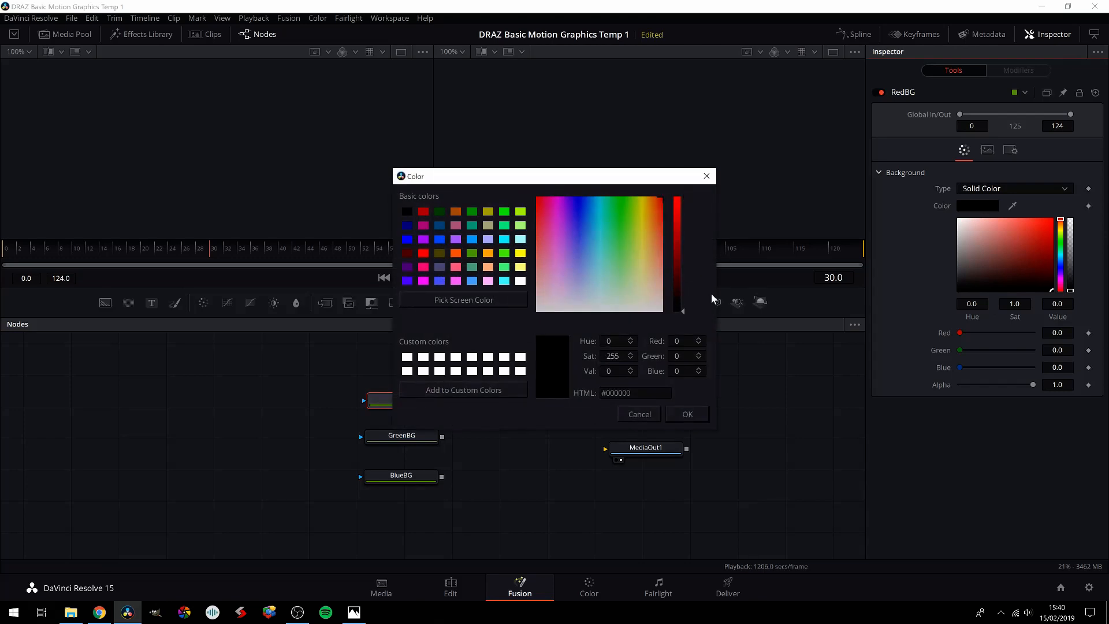
left_click_drag(675, 230, 690, 186)
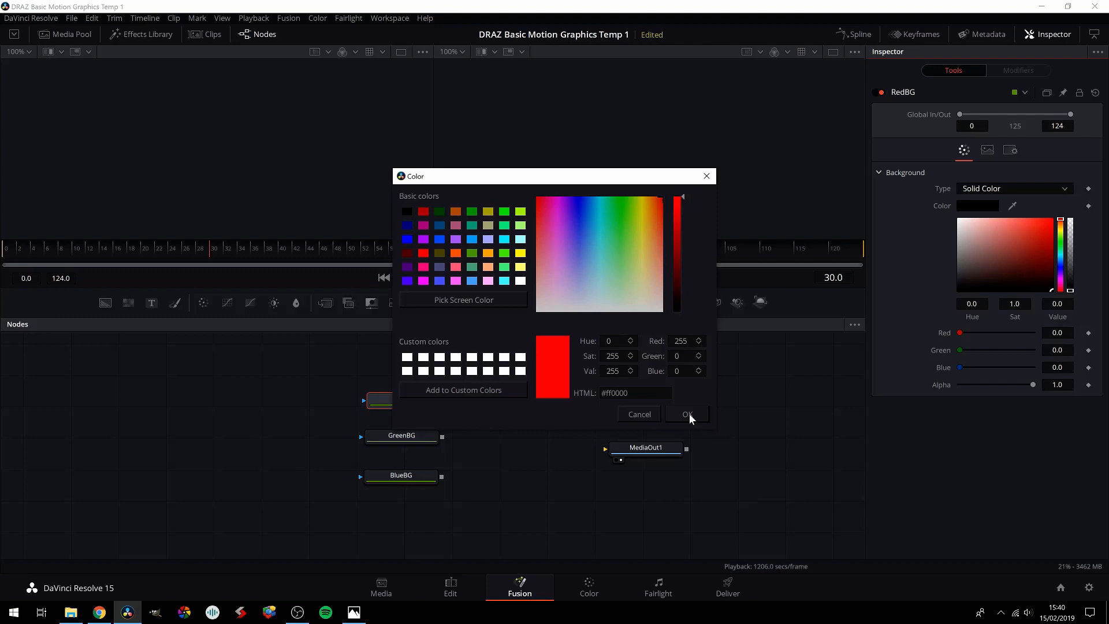
left_click_drag(654, 224, 663, 197)
left_click(691, 414)
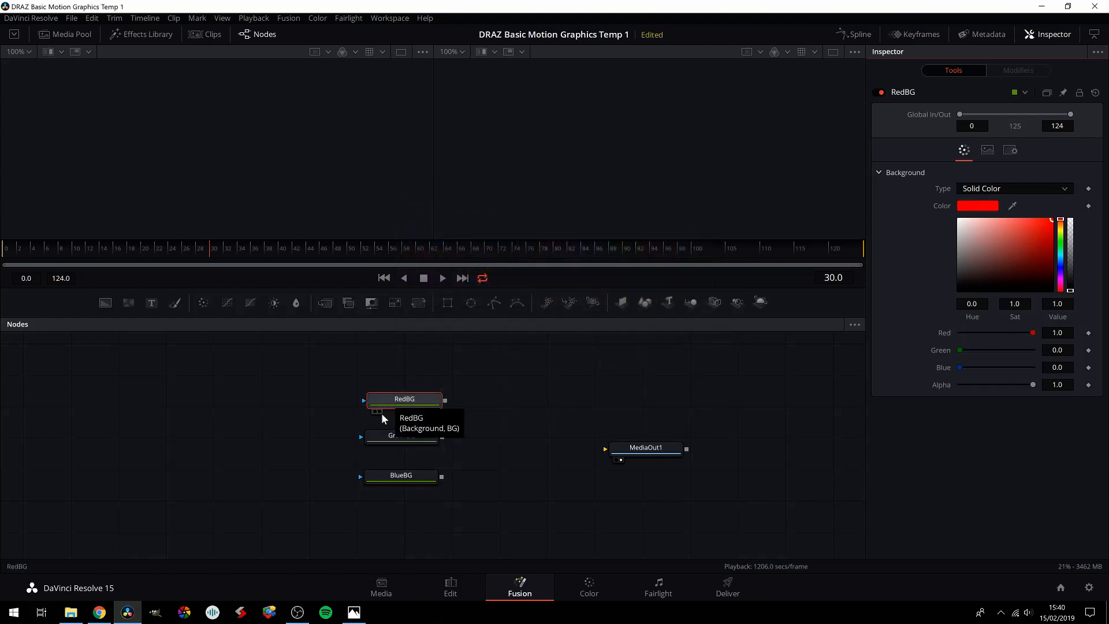
Step: Preview the RedBG node in the first viewer, toggle its display, and show it in the second viewer as well
left_click(375, 412)
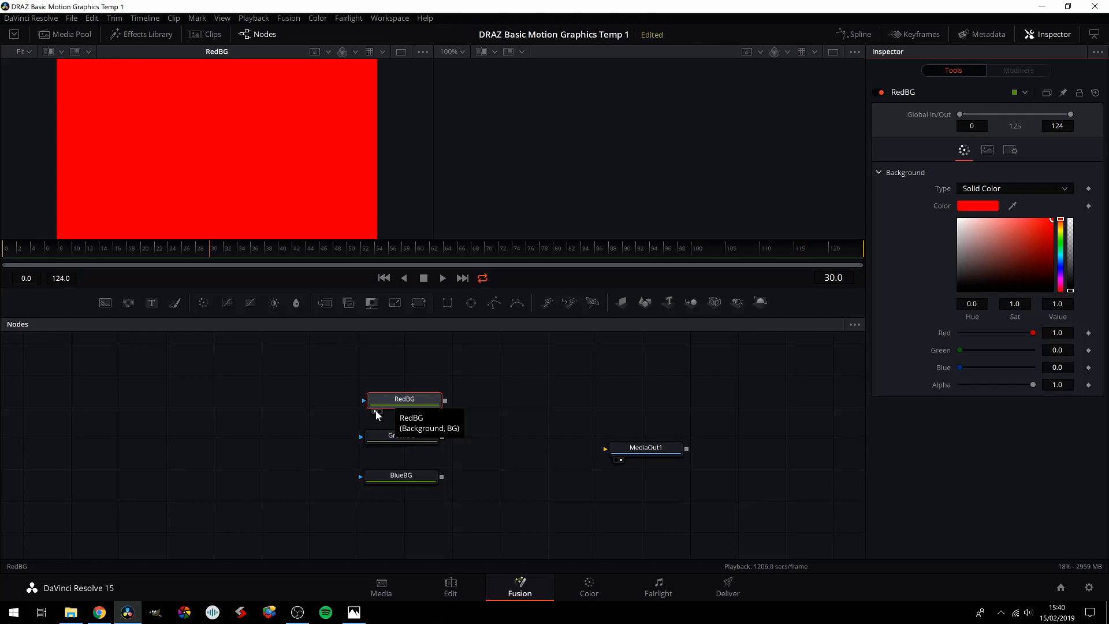
left_click(376, 412)
left_click(376, 412)
left_click(376, 412)
left_click(376, 412)
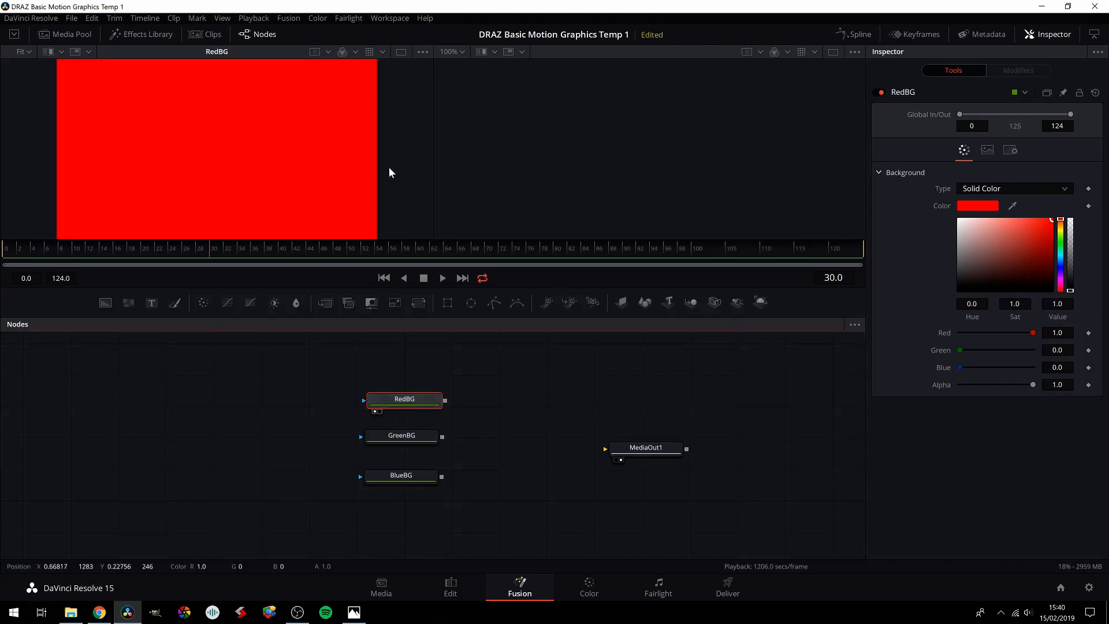
left_click(380, 411)
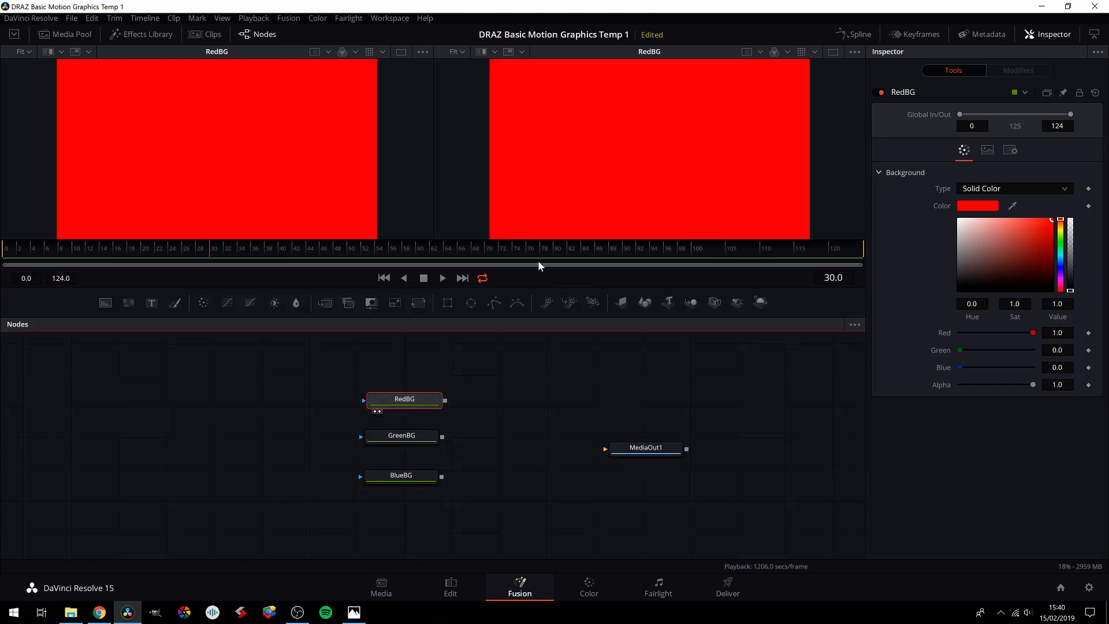
Step: Toggle RedBG on and off in both viewers, leaving both viewers empty
key("1")
key("2")
key("2")
key("1")
key("1")
key("2")
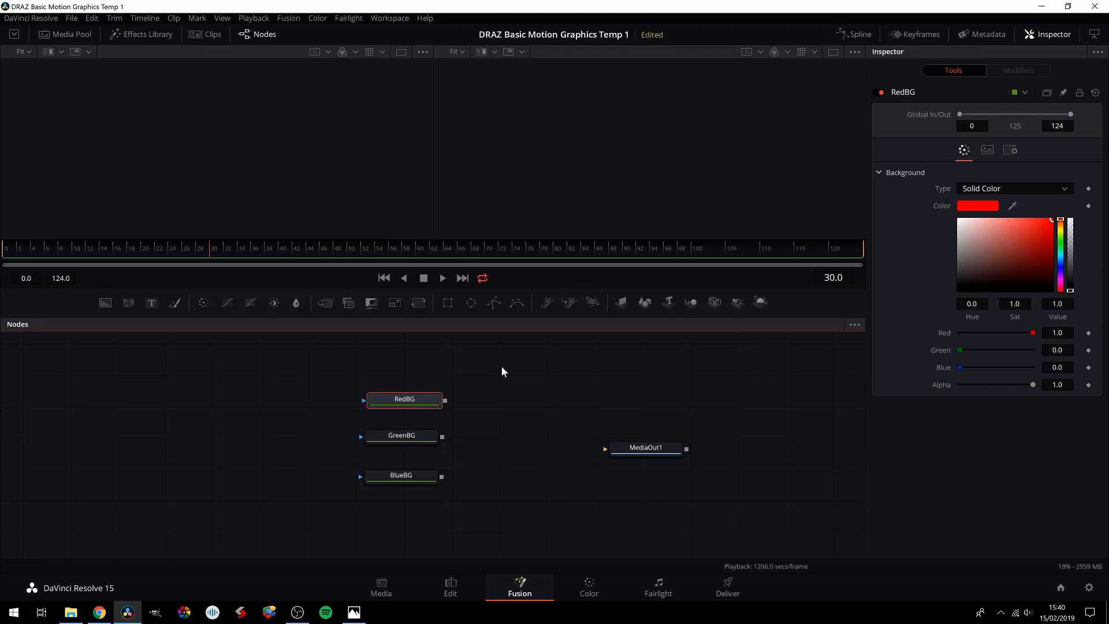
Step: Show MediaOut1 in the second viewer and connect RedBG's output to MediaOut1
left_click(648, 448)
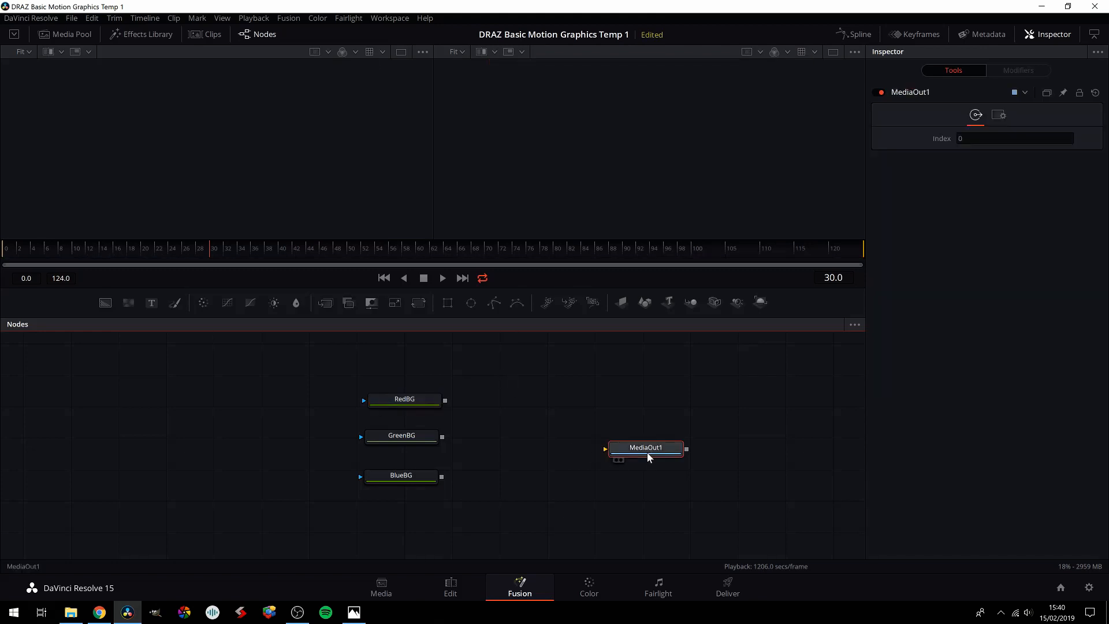
key("2")
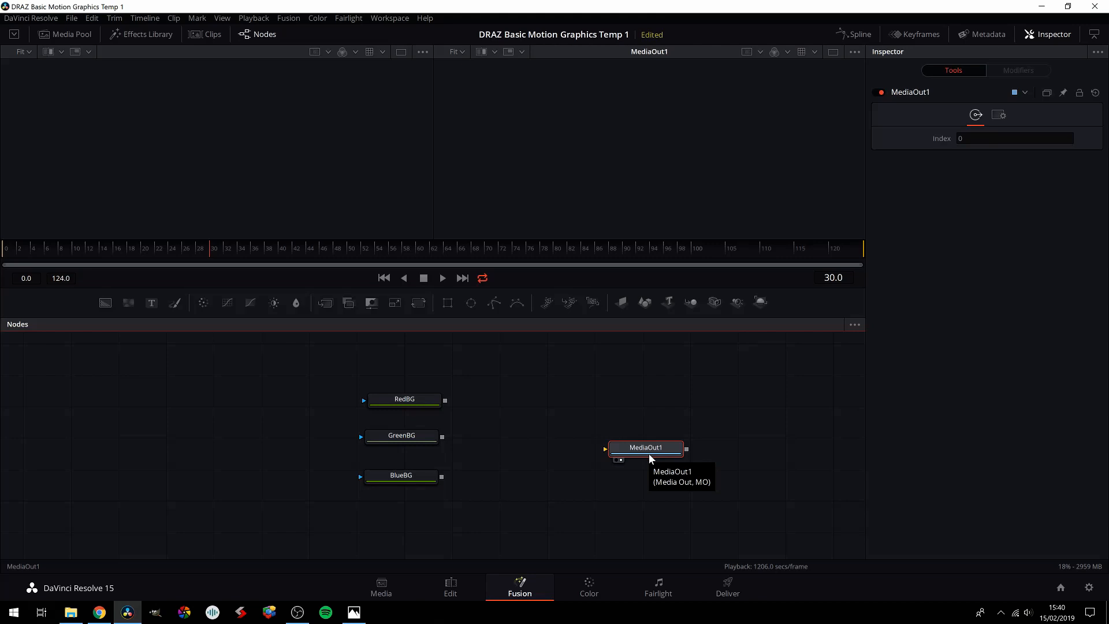
left_click_drag(447, 404, 604, 450)
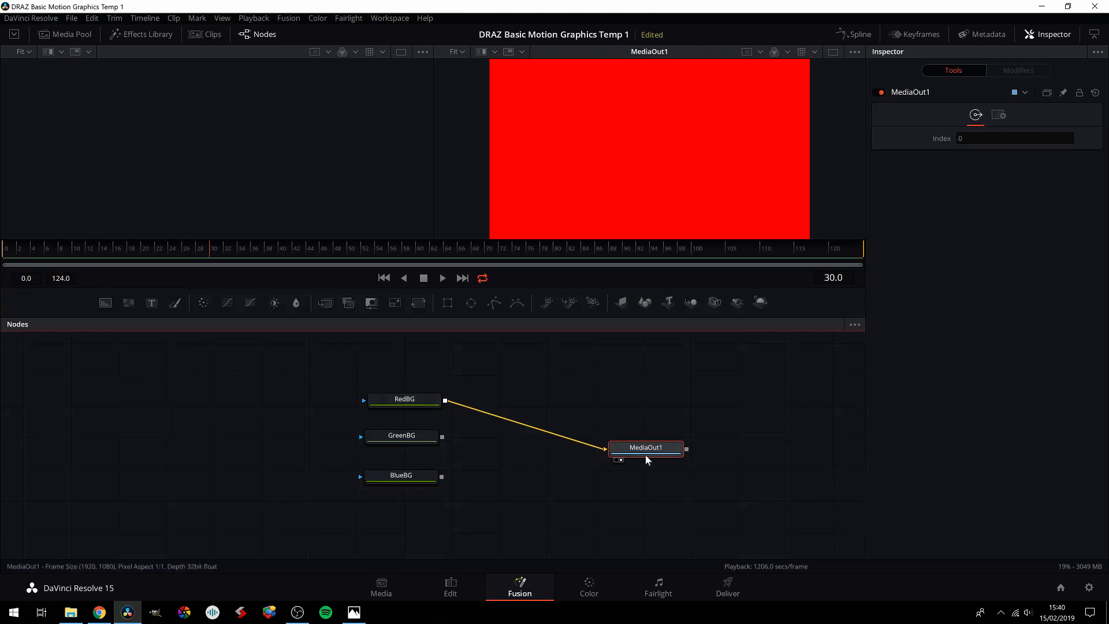
mouse_move(642, 451)
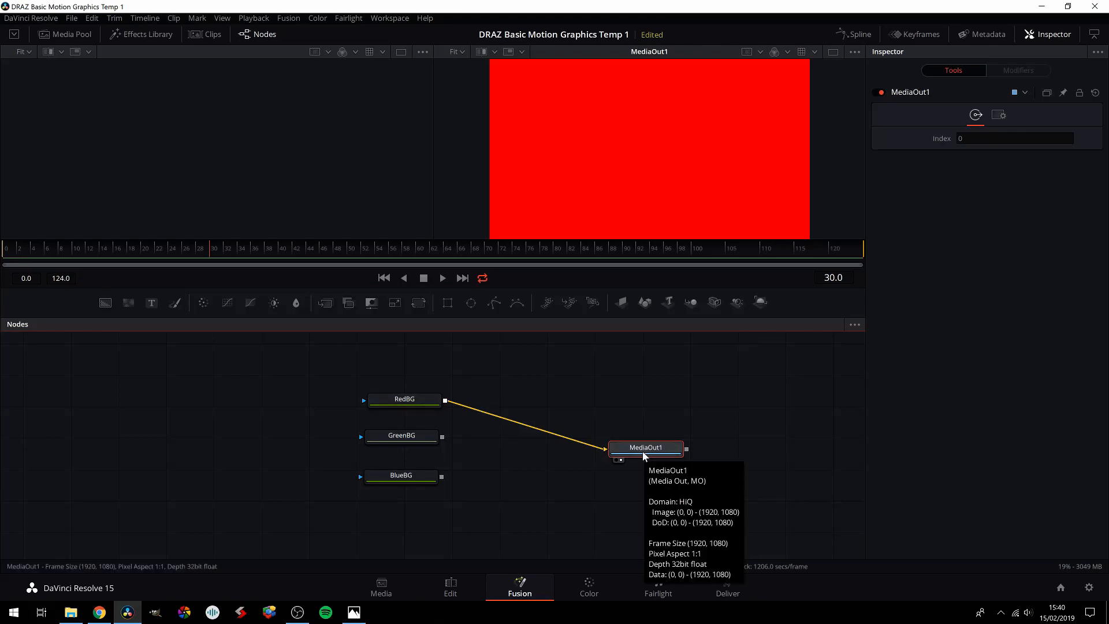
Step: Set the GreenBG node's background colour to bright green (#00ff26)
left_click(409, 435)
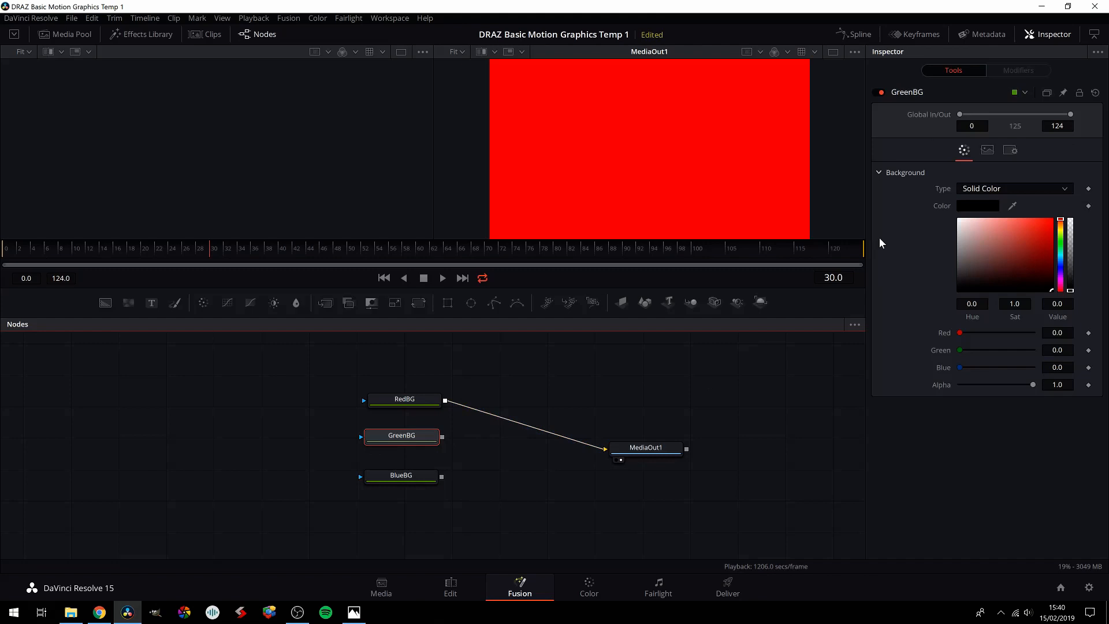
left_click(975, 206)
left_click_drag(592, 236, 621, 195)
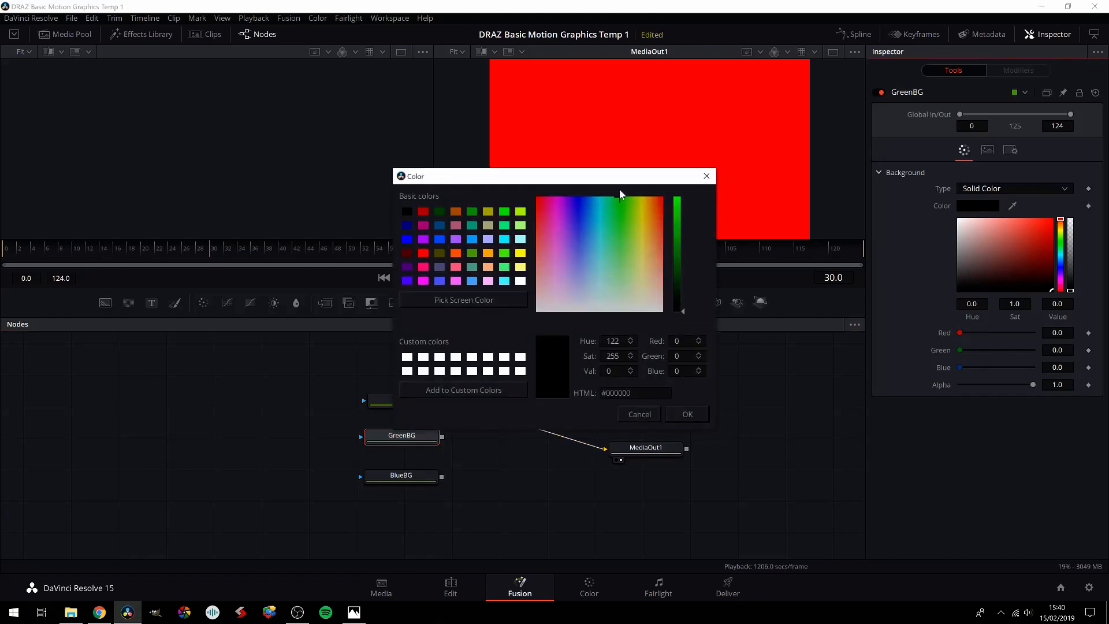
left_click_drag(676, 228, 677, 195)
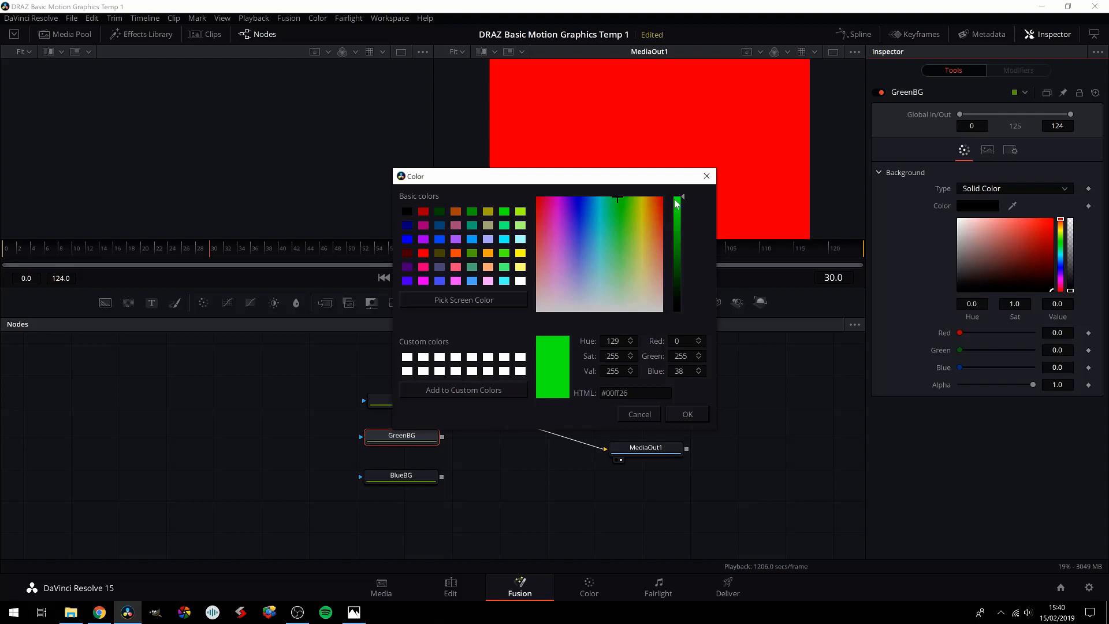
left_click(687, 414)
Step: Set the BlueBG node's background colour to bright blue (#0066ff)
left_click(406, 478)
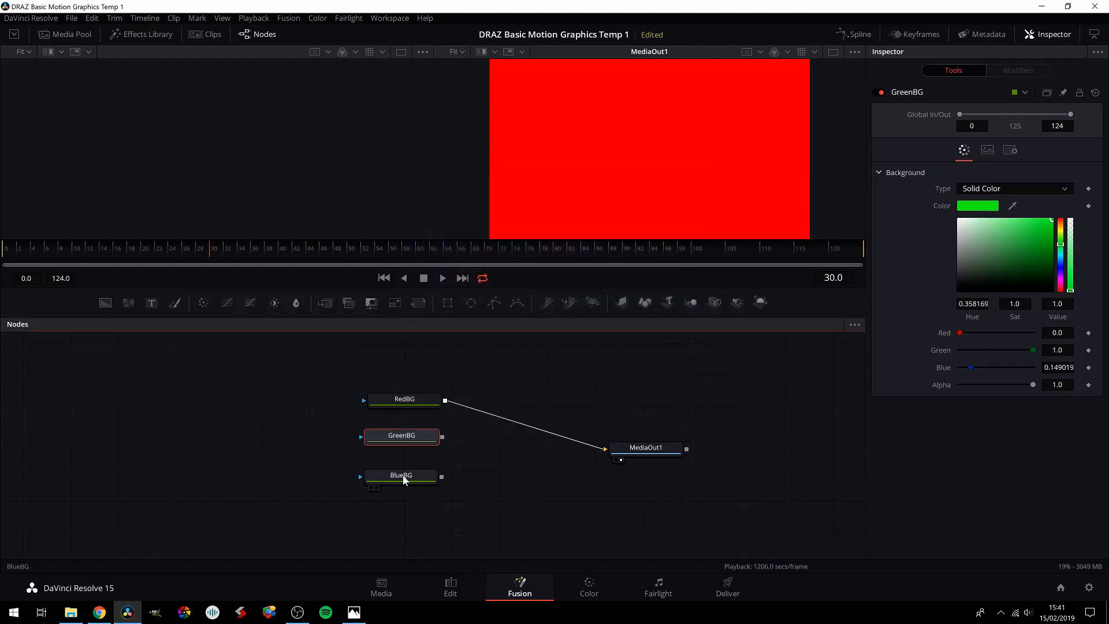
left_click(978, 206)
left_click_drag(585, 202, 586, 195)
left_click_drag(678, 215, 680, 188)
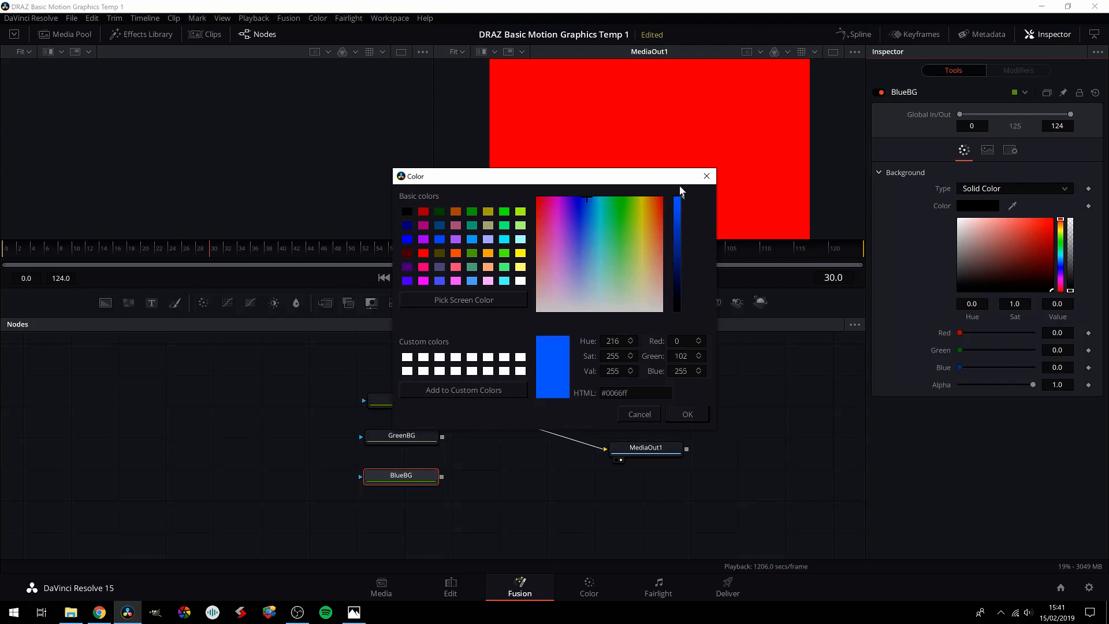
left_click(687, 414)
Step: Connect GreenBG and BlueBG to MediaOut1 in turn to preview each colour, and disconnect BlueBG again
left_click_drag(442, 437, 610, 450)
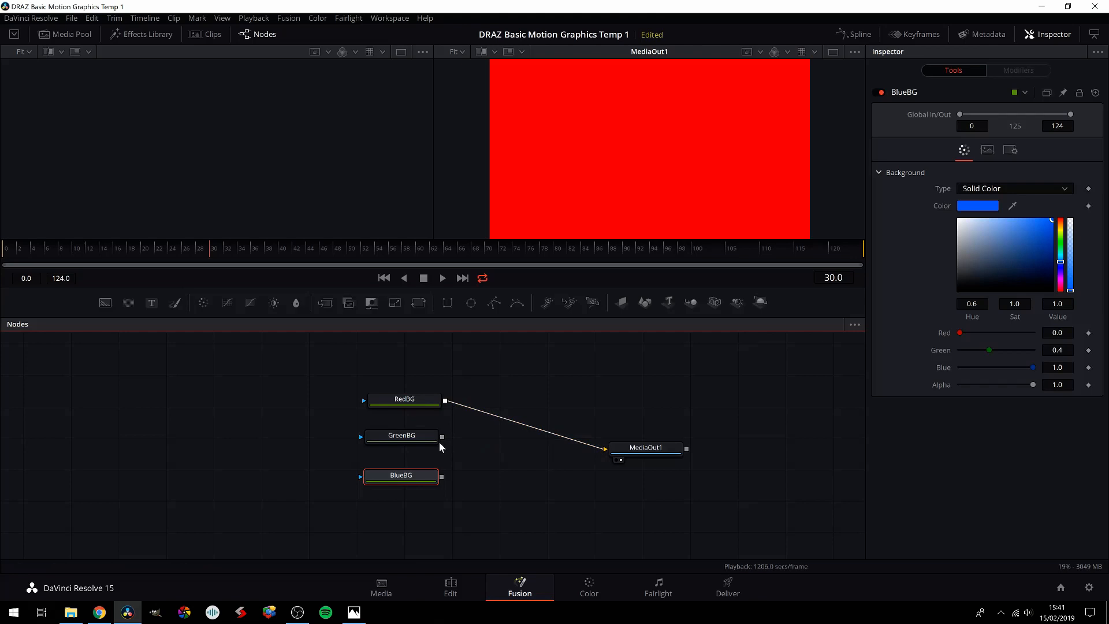
left_click_drag(442, 437, 606, 449)
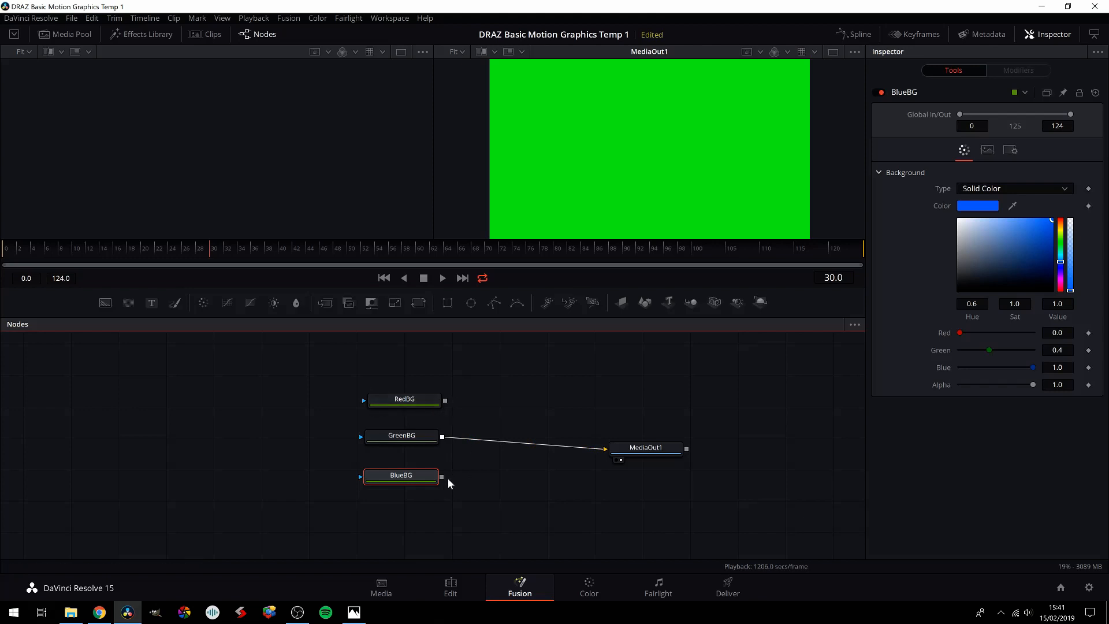
left_click_drag(441, 477, 604, 452)
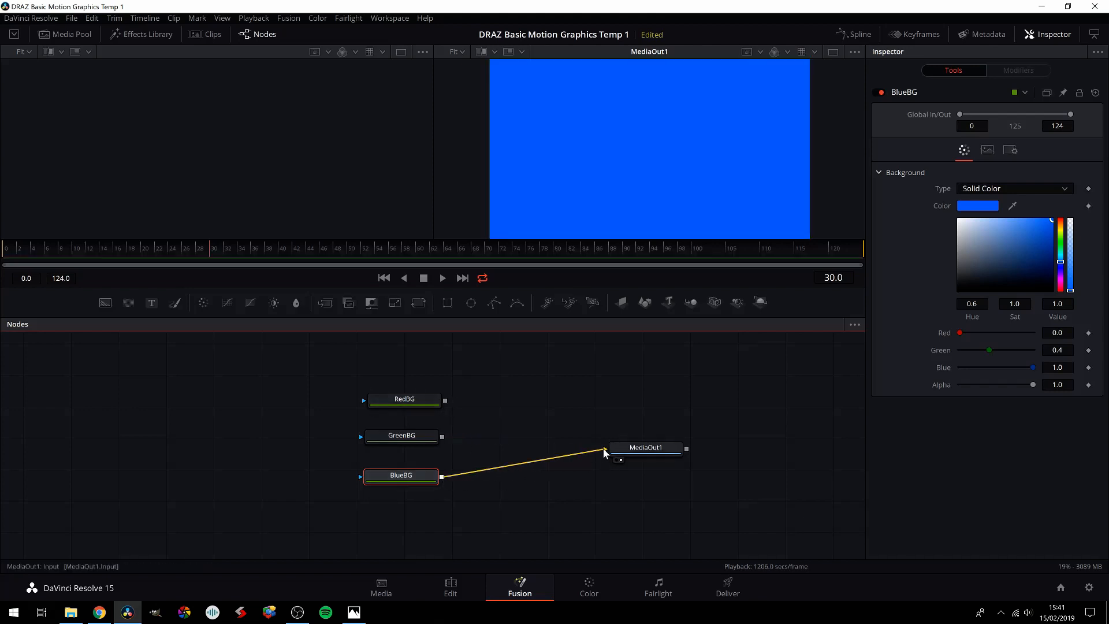
left_click(505, 466)
Step: Align the RedBG, GreenBG and BlueBG nodes in a straight vertical column in the node graph
left_click_drag(422, 398, 416, 399)
left_click_drag(402, 437, 397, 437)
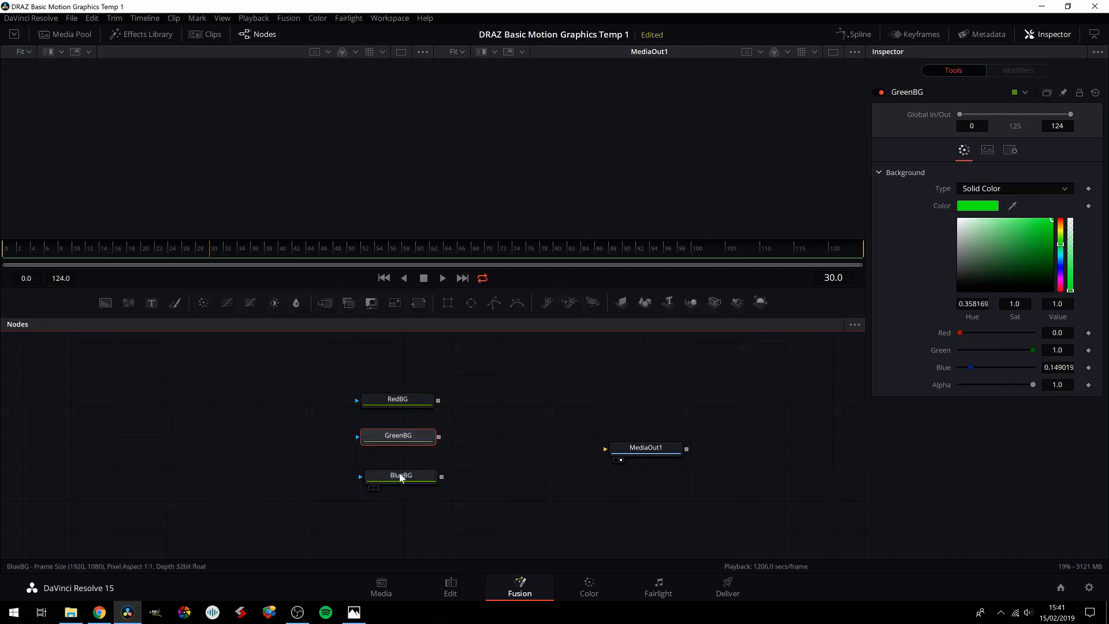
left_click_drag(401, 477, 397, 476)
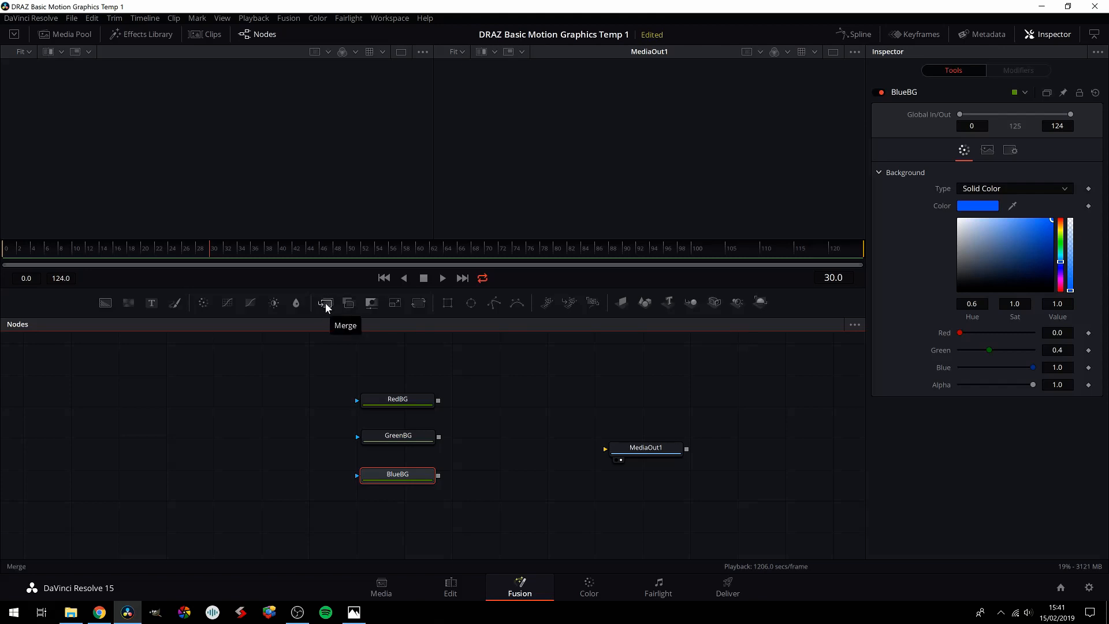
Step: Search the tool list for merge, add a Merge node after BlueBG, and delete that node
key("shift+space")
type("BACK")
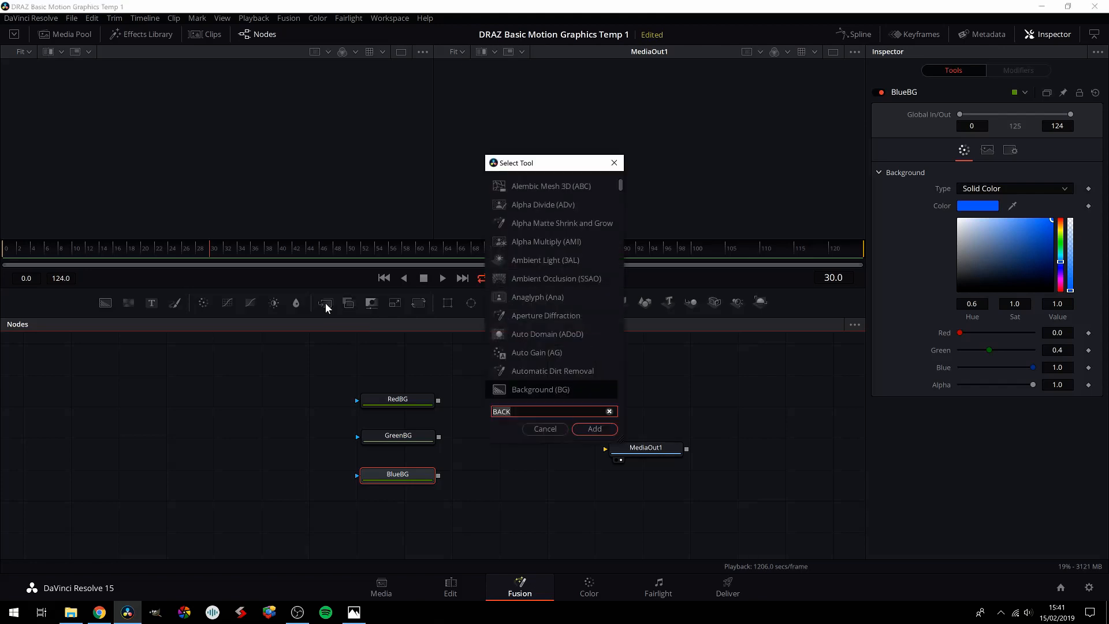
key("BackSpace")
key("BackSpace")
key("BackSpace")
key("BackSpace")
type("merge")
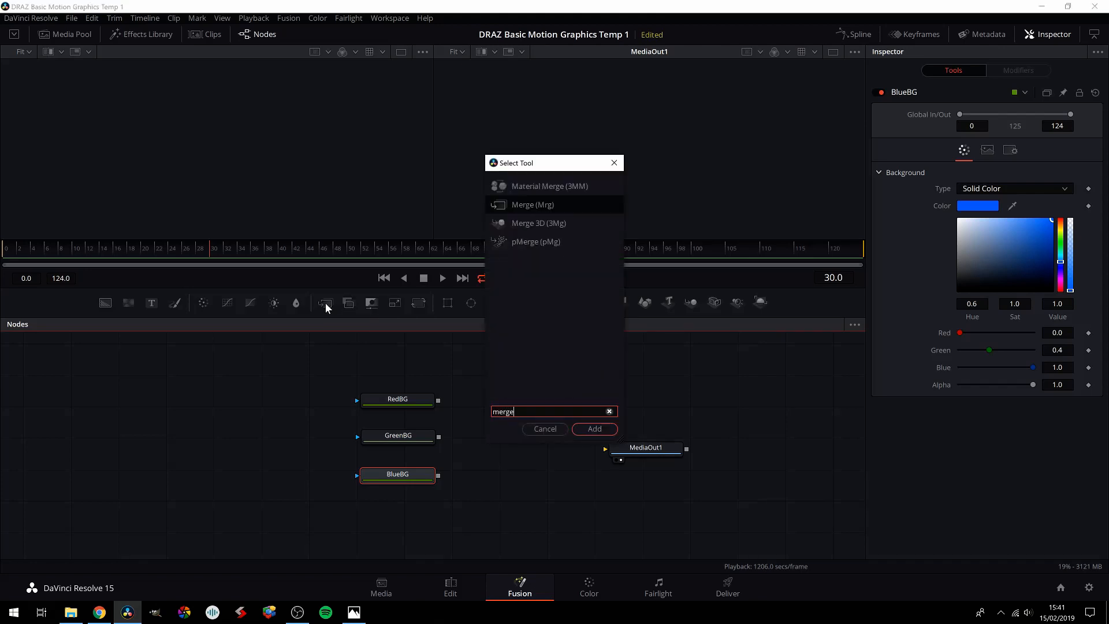
key("Return")
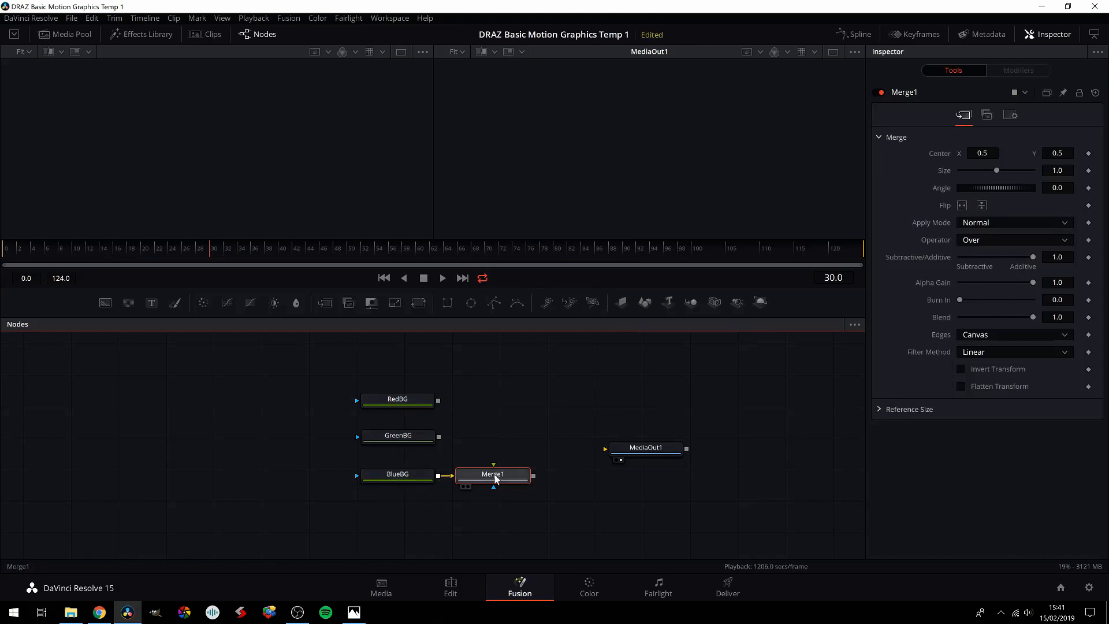
key("Delete")
Step: Add an unconnected Merge node between the backgrounds and MediaOut1, and shift RedBG and GreenBG slightly upward for spacing
left_click_drag(326, 303, 503, 420)
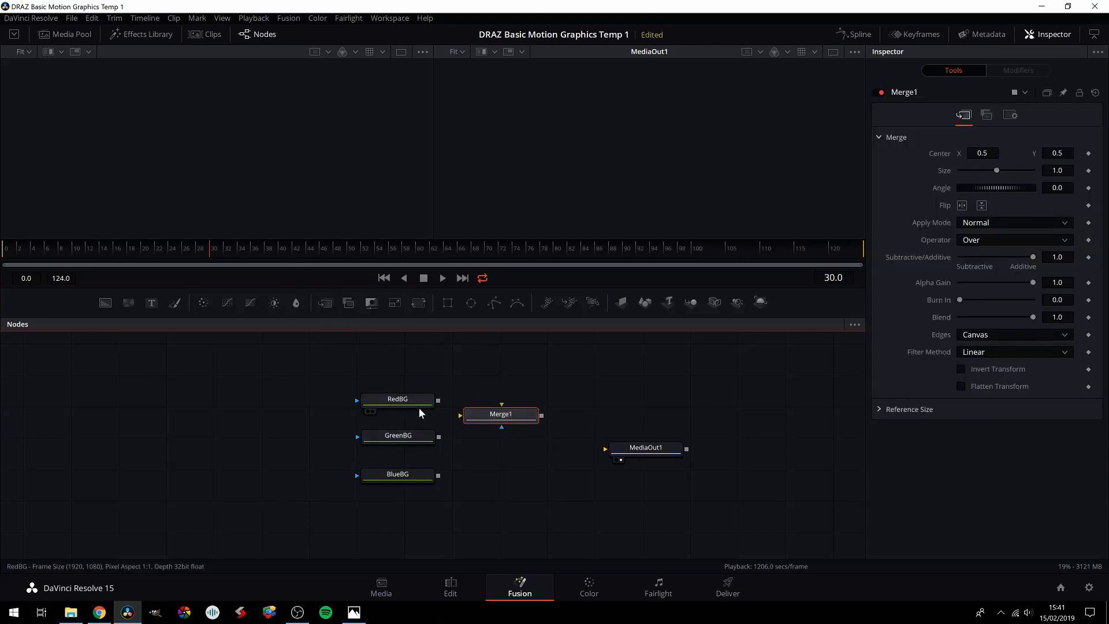
left_click_drag(414, 401, 413, 389)
left_click_drag(409, 435, 411, 430)
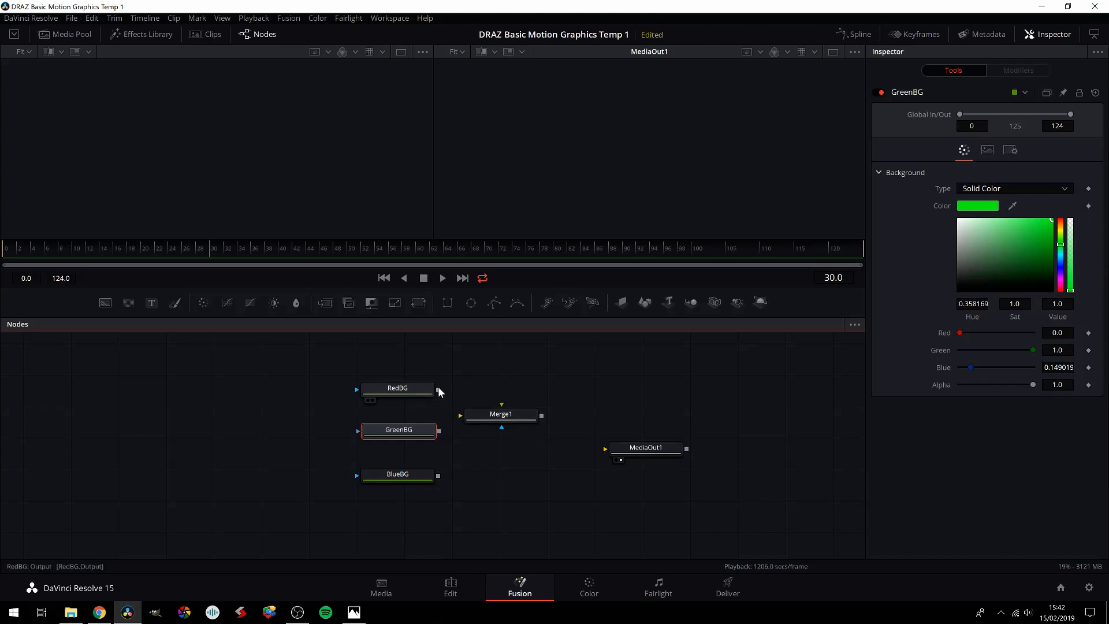
Step: Connect RedBG's output to Merge1's foreground input, nudge RedBG, and break the connection again
left_click_drag(439, 391, 502, 408)
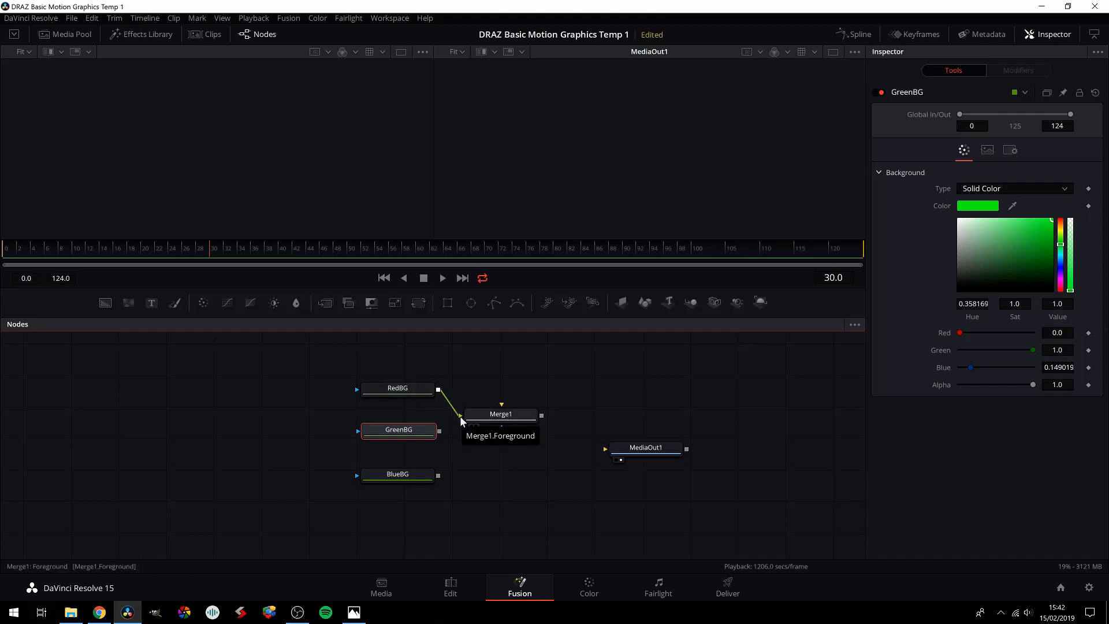
mouse_move(424, 392)
left_mouse_down()
mouse_move(527, 371)
mouse_move(421, 387)
left_mouse_up()
left_click(527, 372)
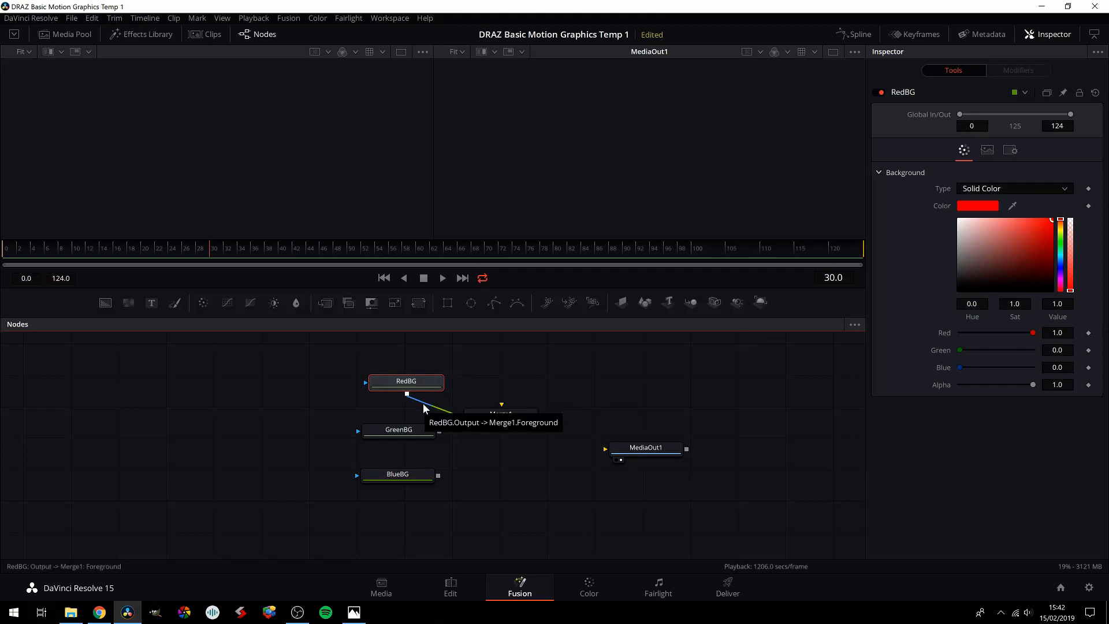
left_click(423, 403)
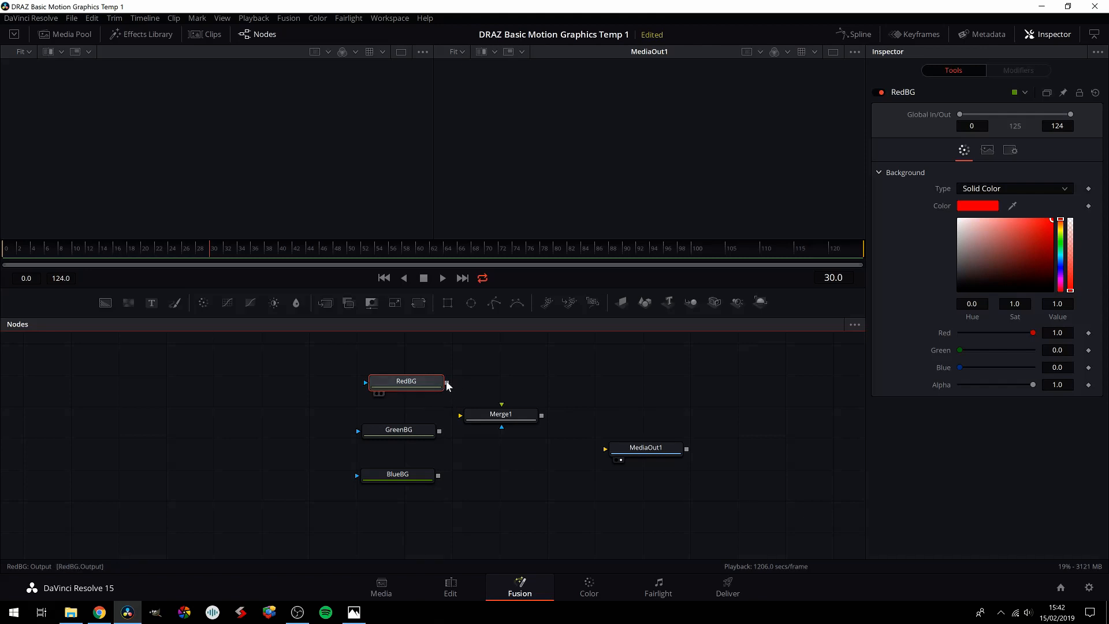
Step: Connect RedBG's output to the Merge1 node as its Foreground input
left_click_drag(446, 383, 521, 370)
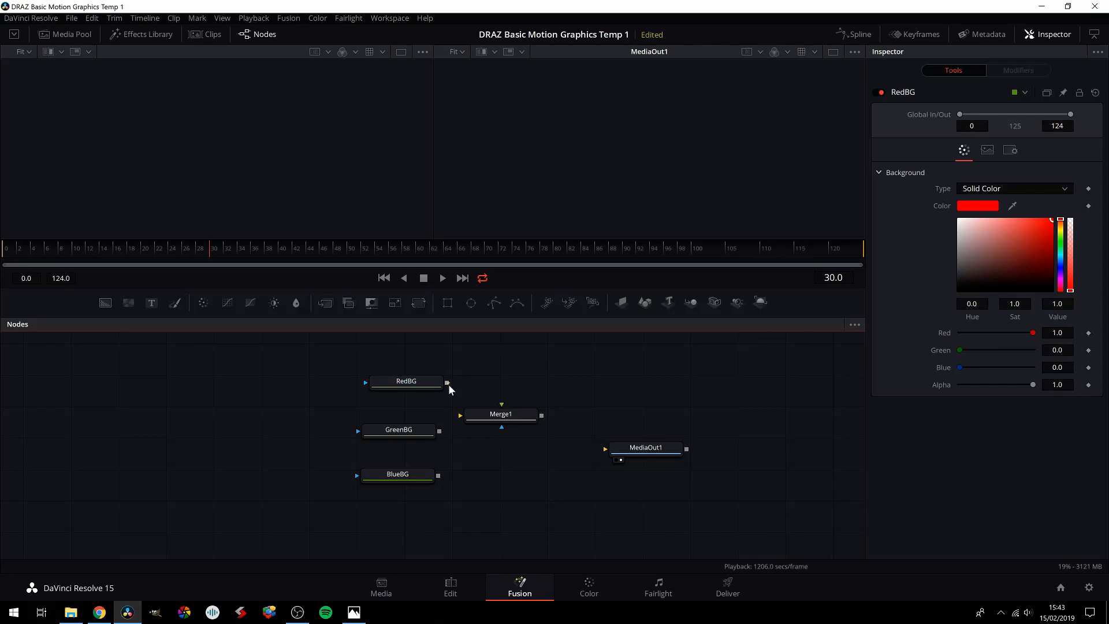
left_click_drag(496, 417, 447, 383)
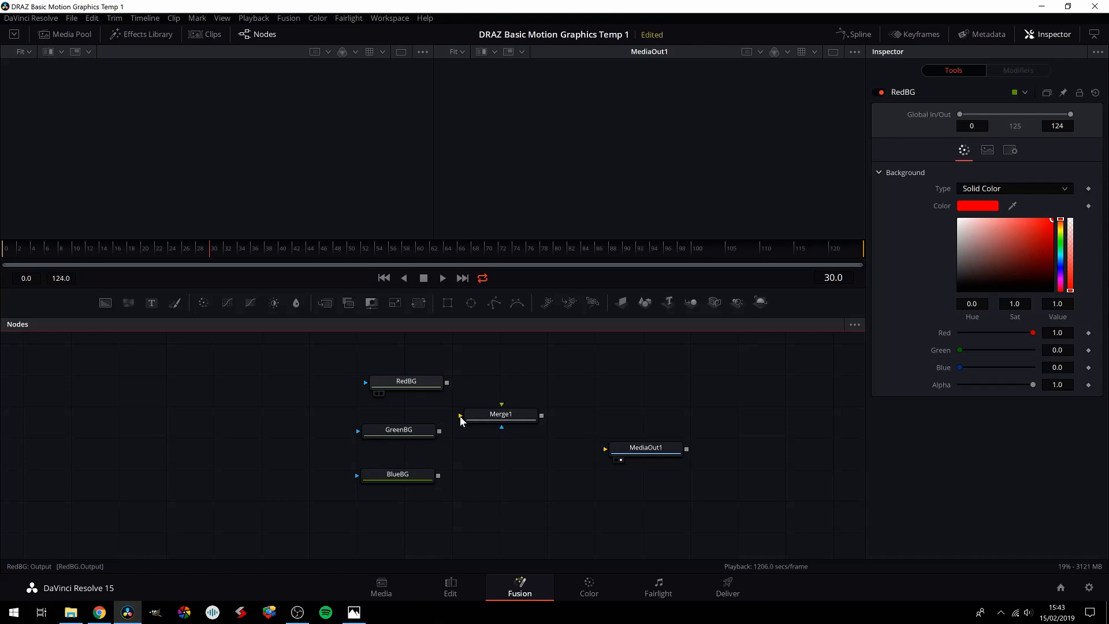
left_click_drag(446, 383, 493, 417)
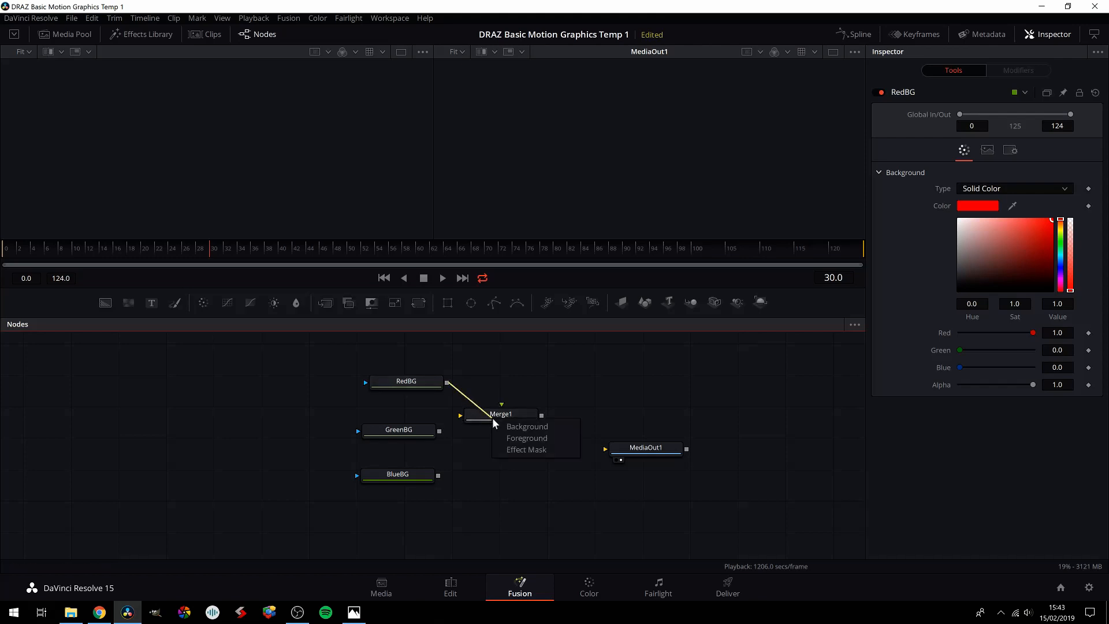
left_click(522, 440)
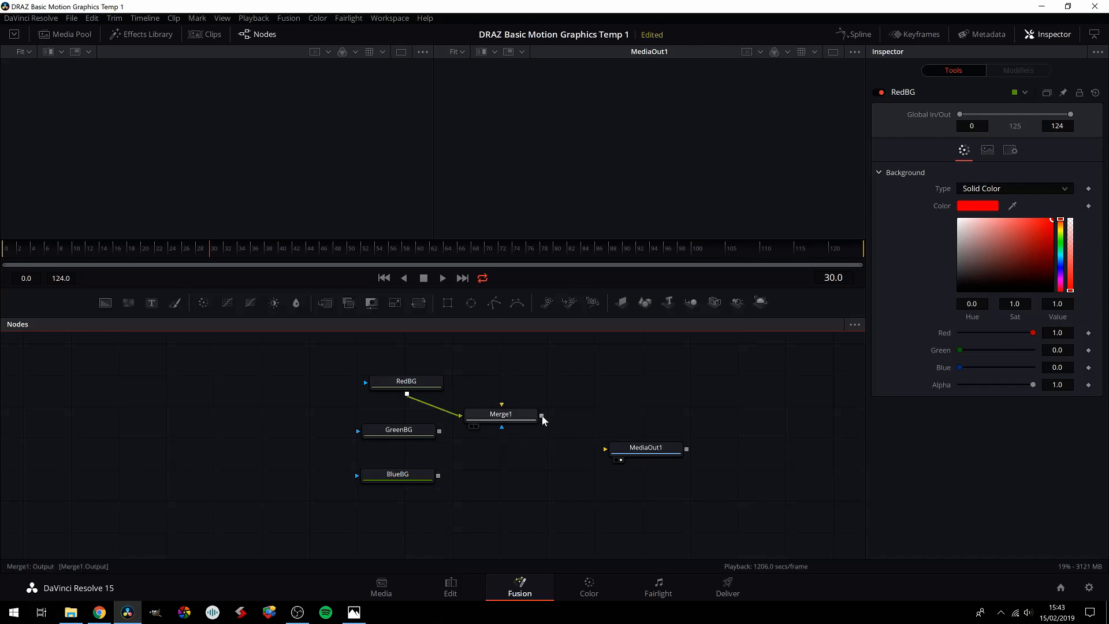
Step: Connect Merge1's output to MediaOut1 and move Merge1 slightly upward in the node graph
left_click_drag(542, 415, 605, 450)
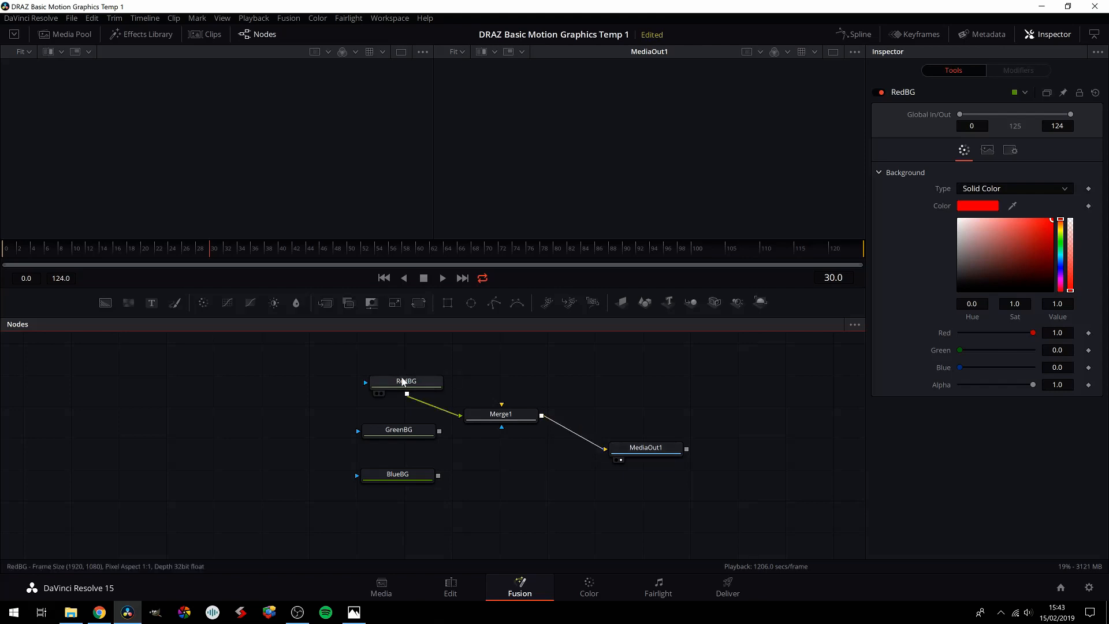
left_click(640, 452)
left_click_drag(501, 415, 510, 405)
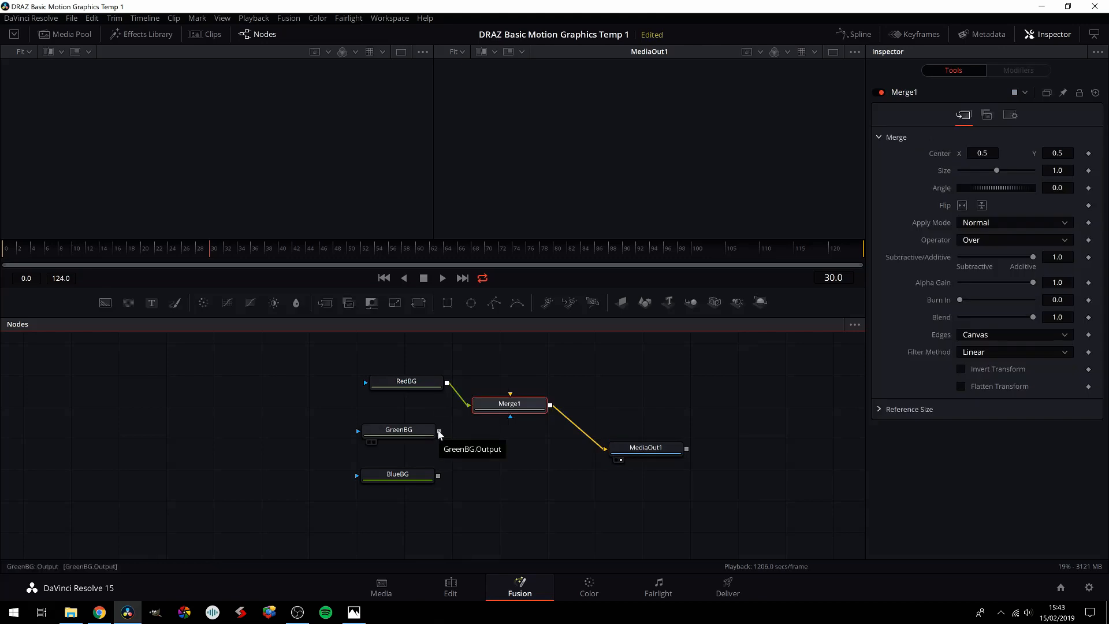
Step: Connect GreenBG's output to Merge1 as its Background input
left_click_drag(440, 432, 507, 411)
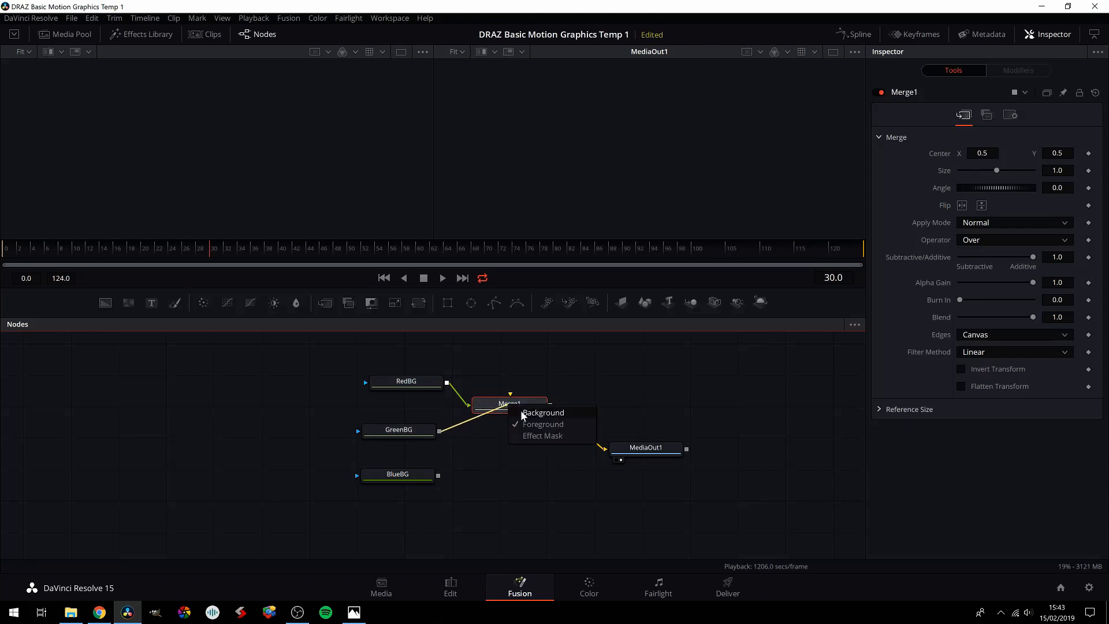
left_click(542, 413)
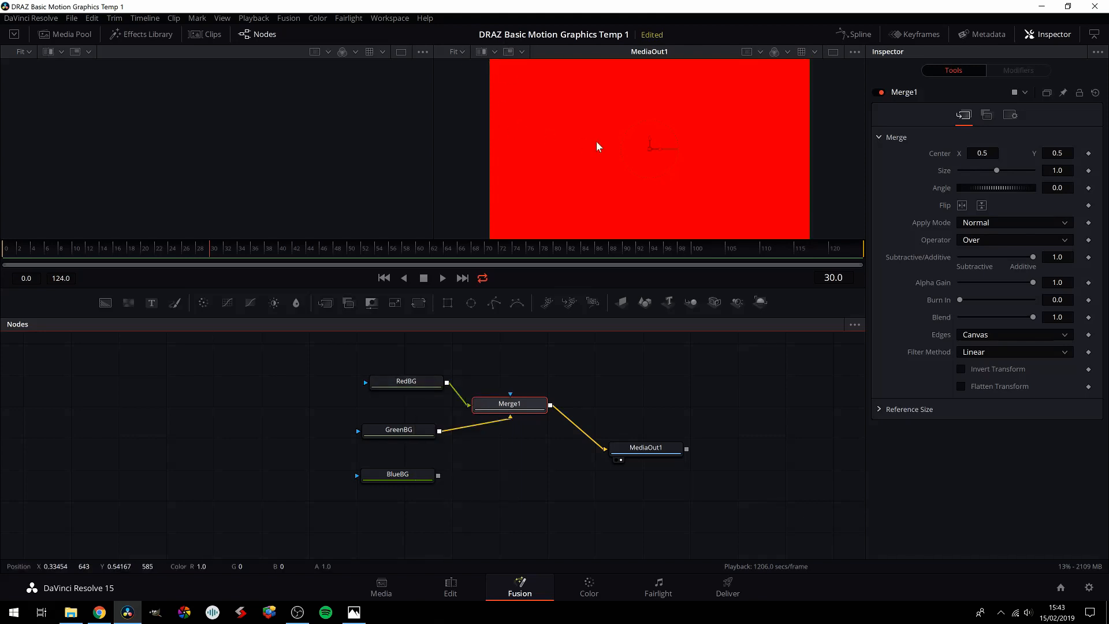
scroll(597, 141, "down", 1)
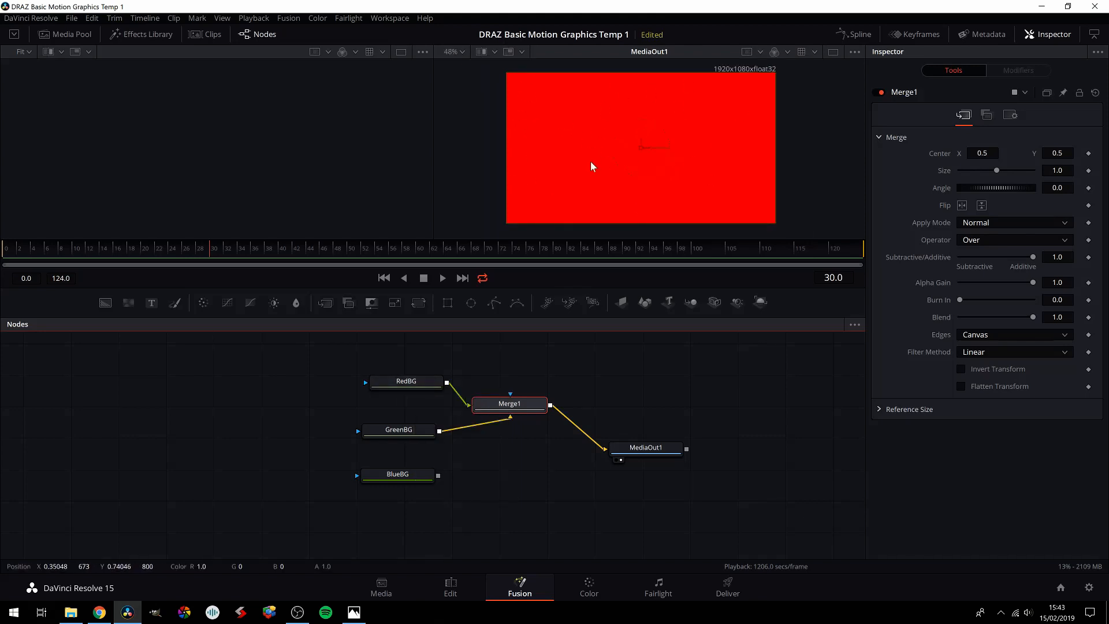
Step: Display GreenBG in the first viewer and nudge GreenBG and RedBG slightly in the node graph
left_click_drag(420, 432, 430, 432)
left_click(430, 433)
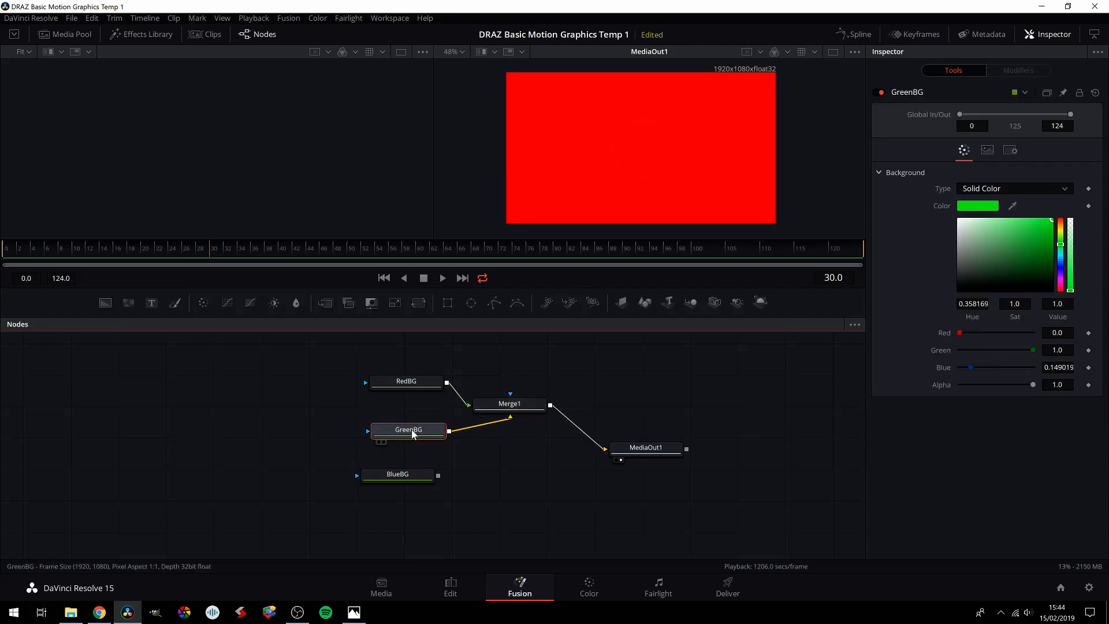
key("1")
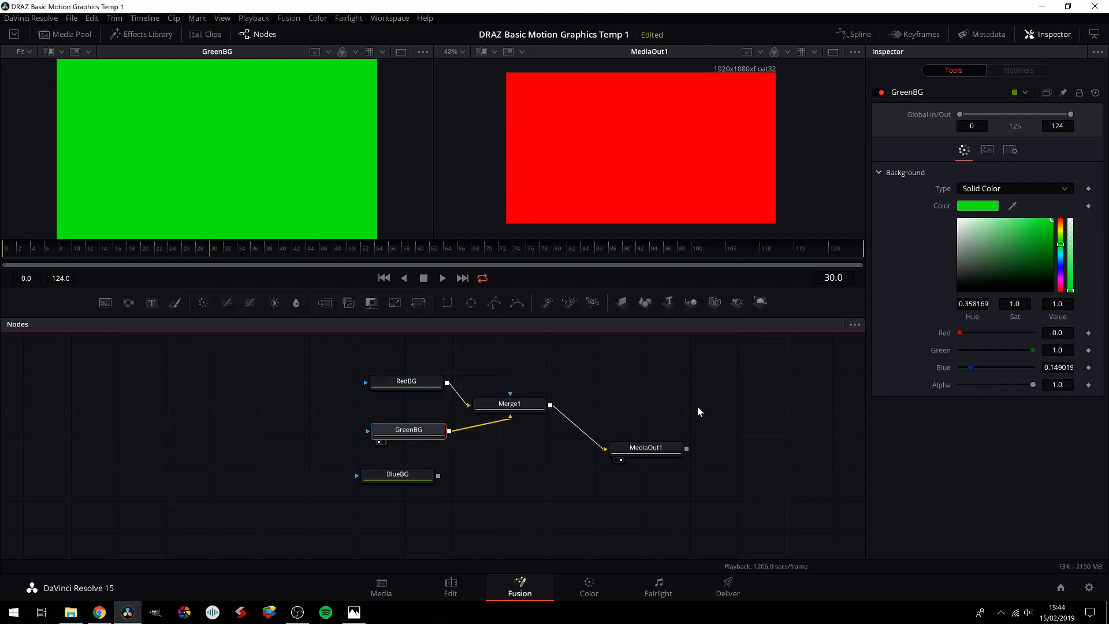
left_click_drag(393, 434, 386, 431)
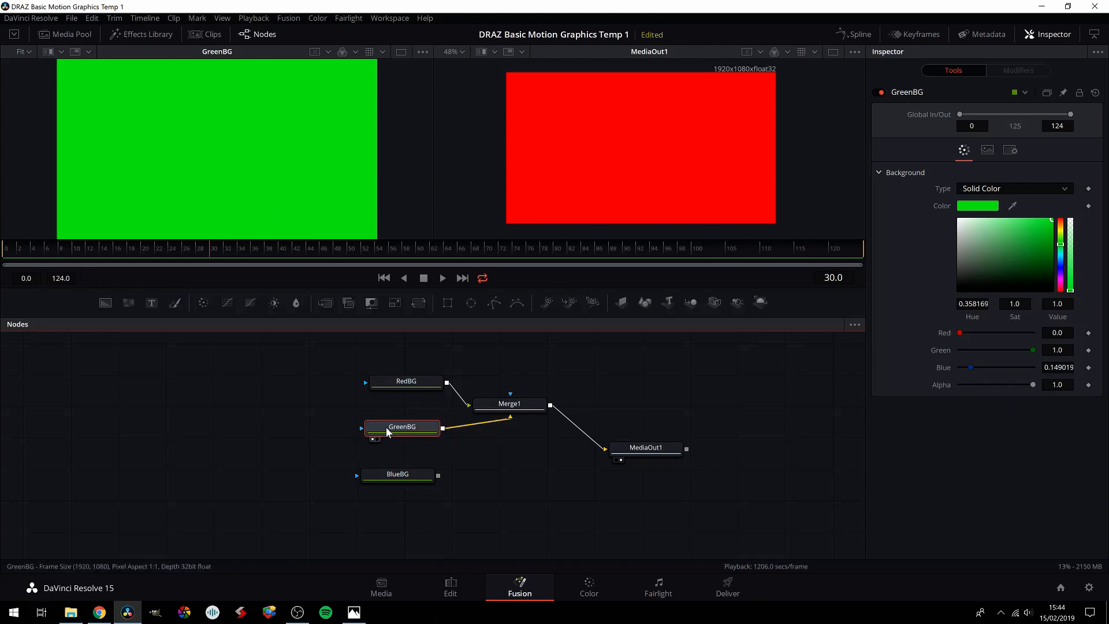
left_click(395, 380)
left_click_drag(395, 380, 389, 381)
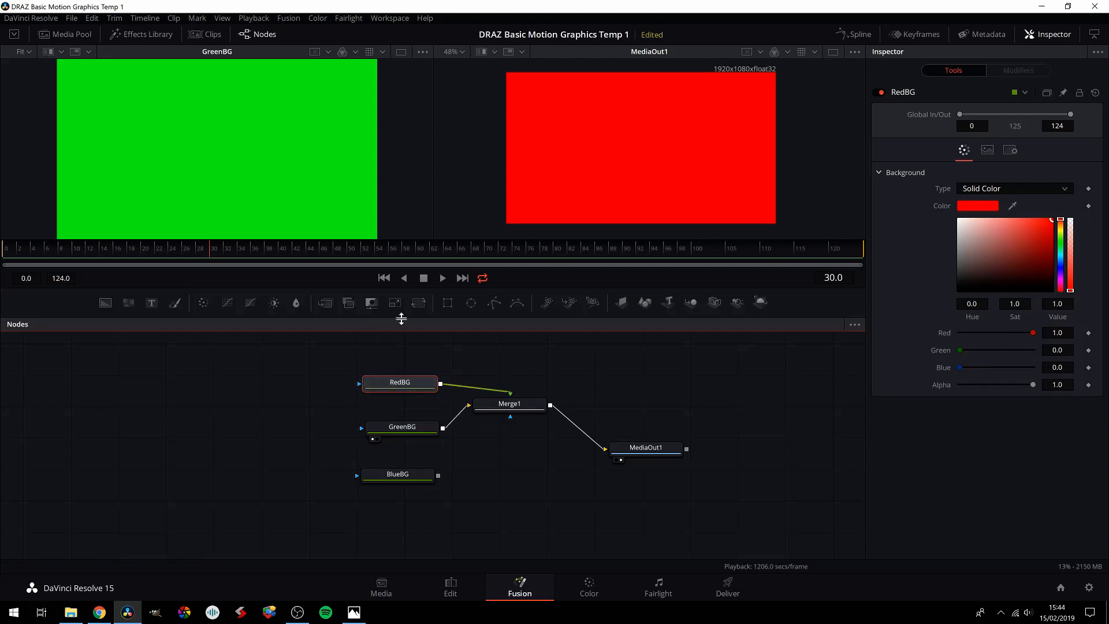
Step: Add a Rectangle mask to RedBG, set its angle to 45, and move its centre to the frame's upper-left corner
left_click(450, 304)
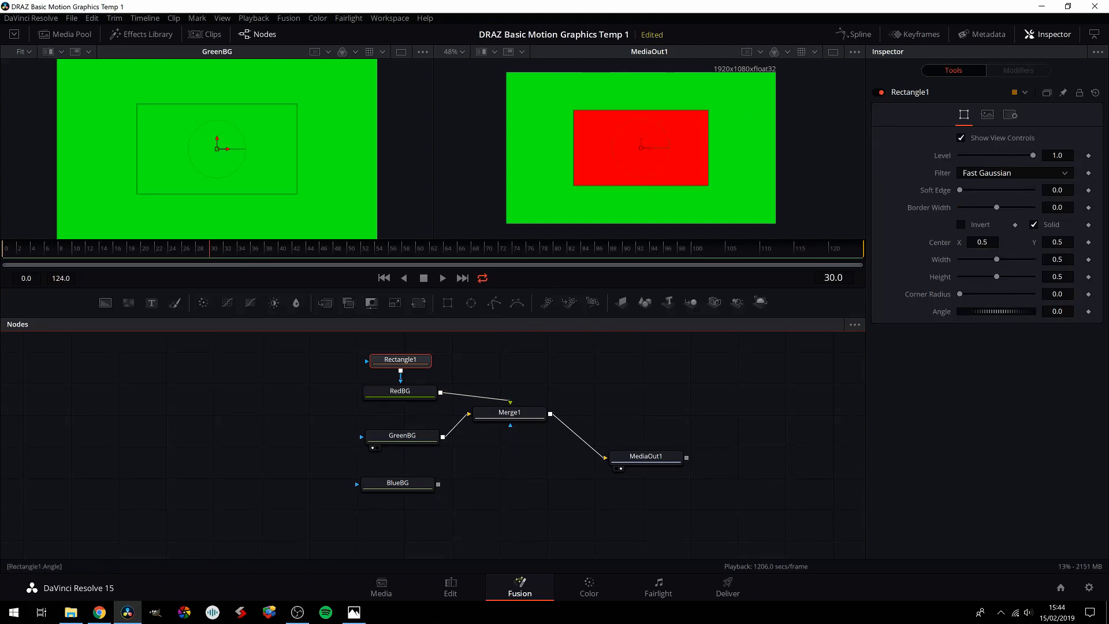
left_click(1063, 312)
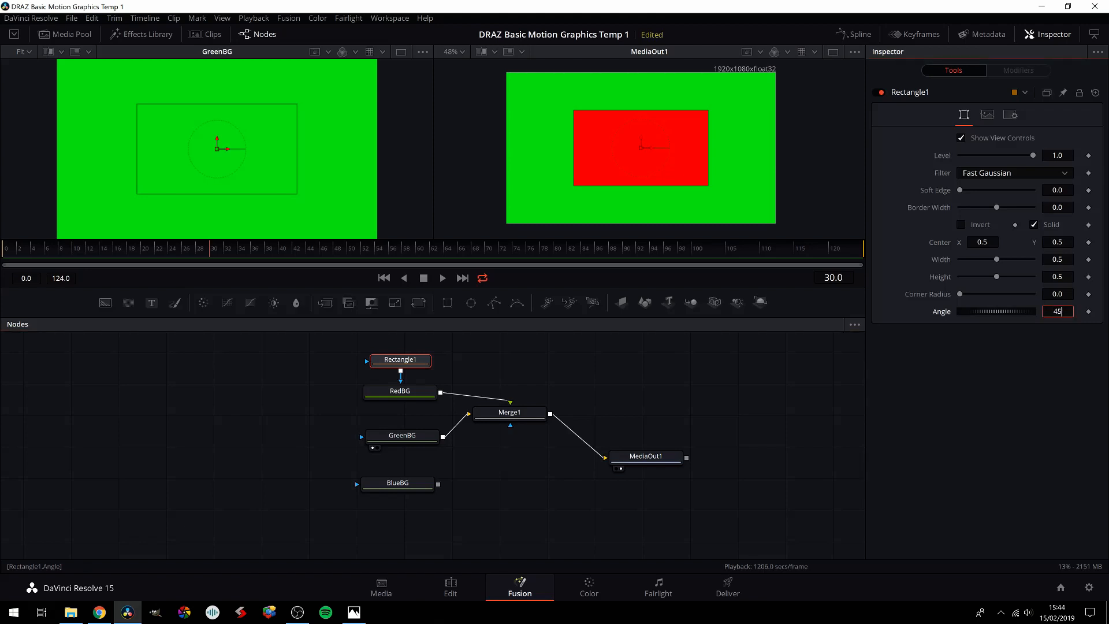
key("Return")
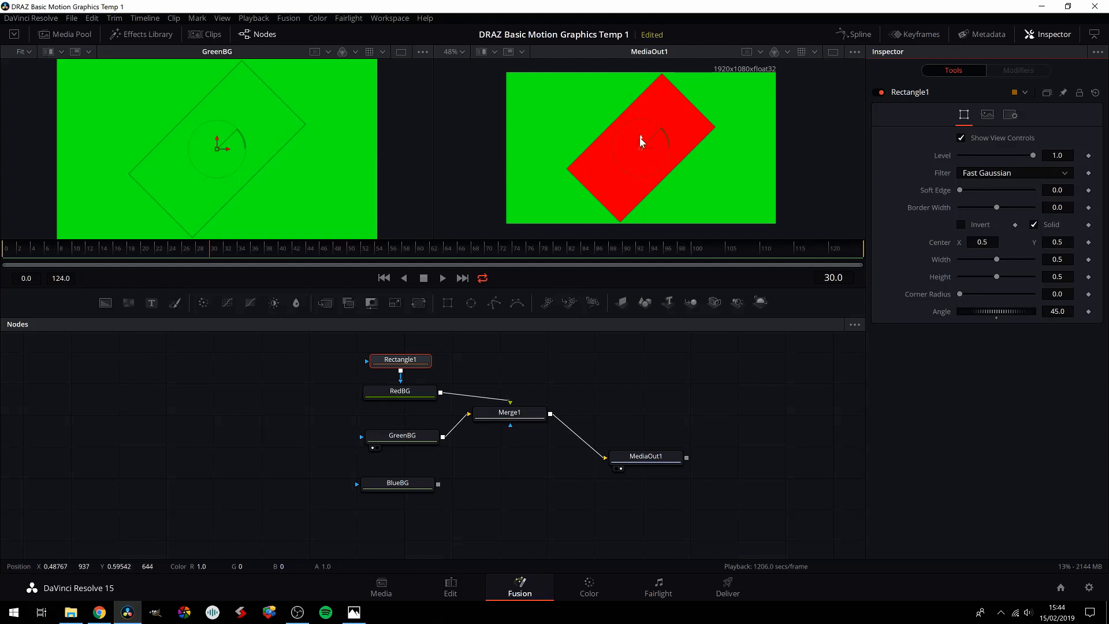
left_click_drag(639, 135, 506, 75)
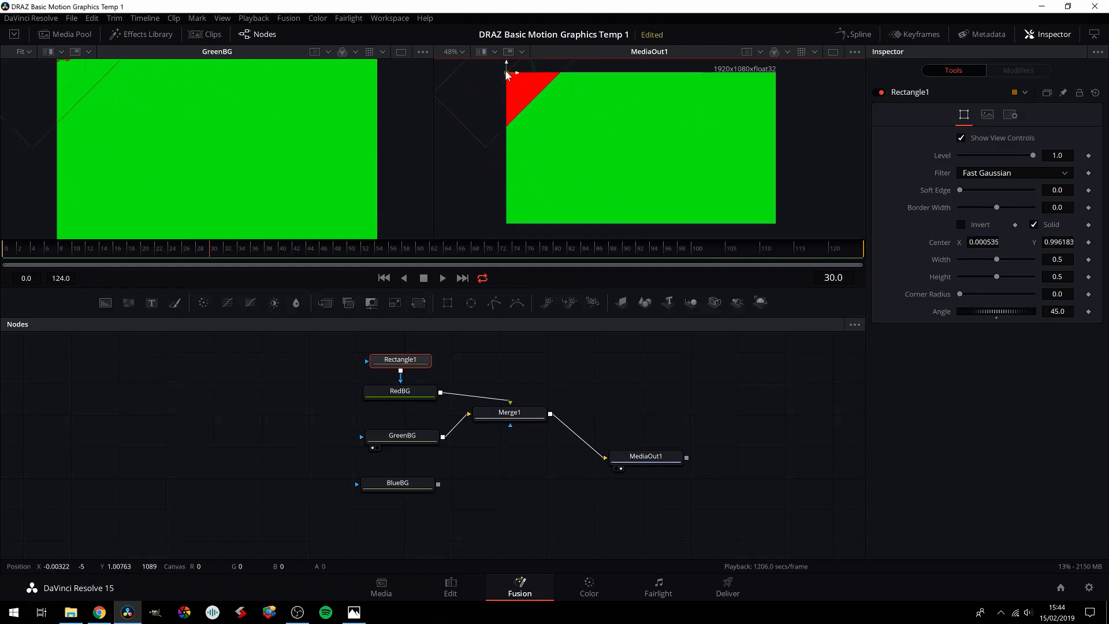
Step: Set RedBG's Rectangle mask to width 1.0 and height about 0.87, with soft edge 0.2 and border width about 0.15
left_click_drag(959, 190, 988, 191)
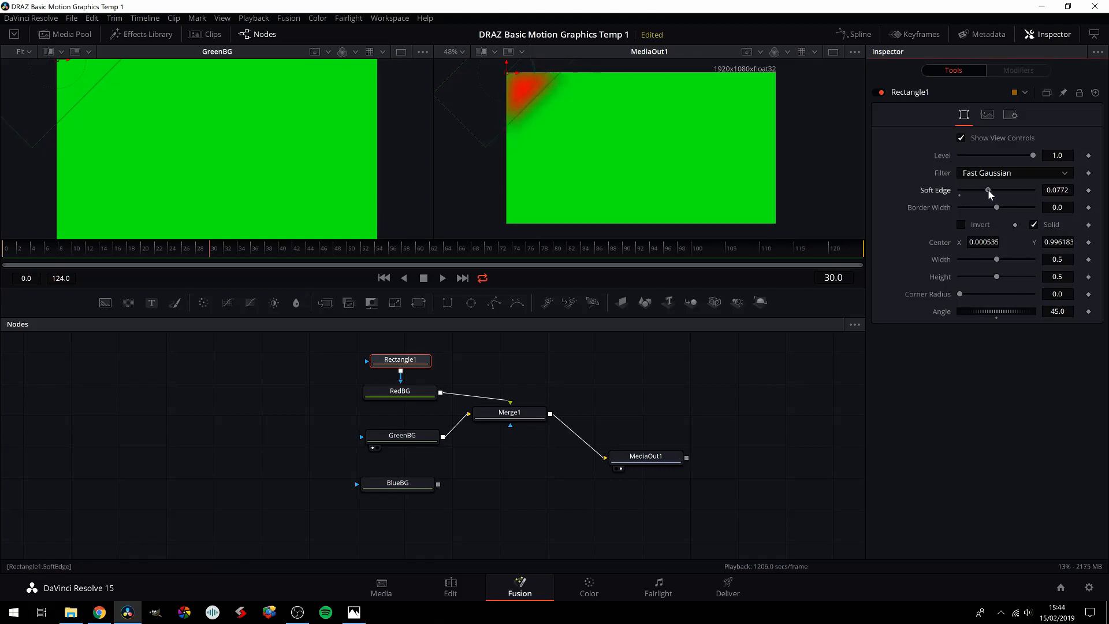
left_click_drag(1009, 259, 1069, 257)
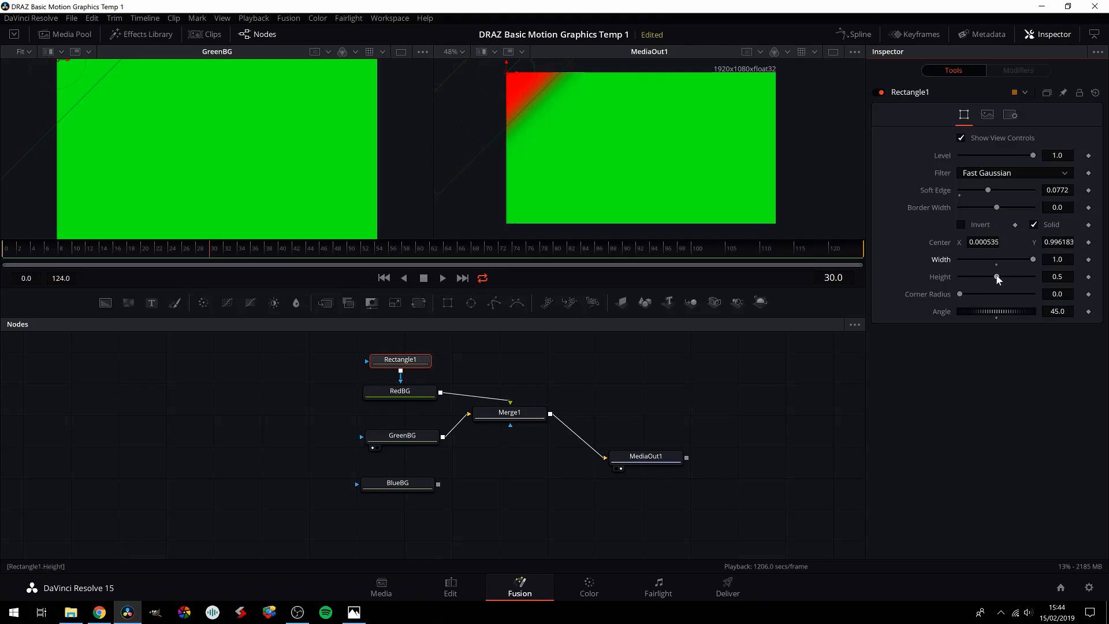
left_click_drag(997, 277, 1024, 270)
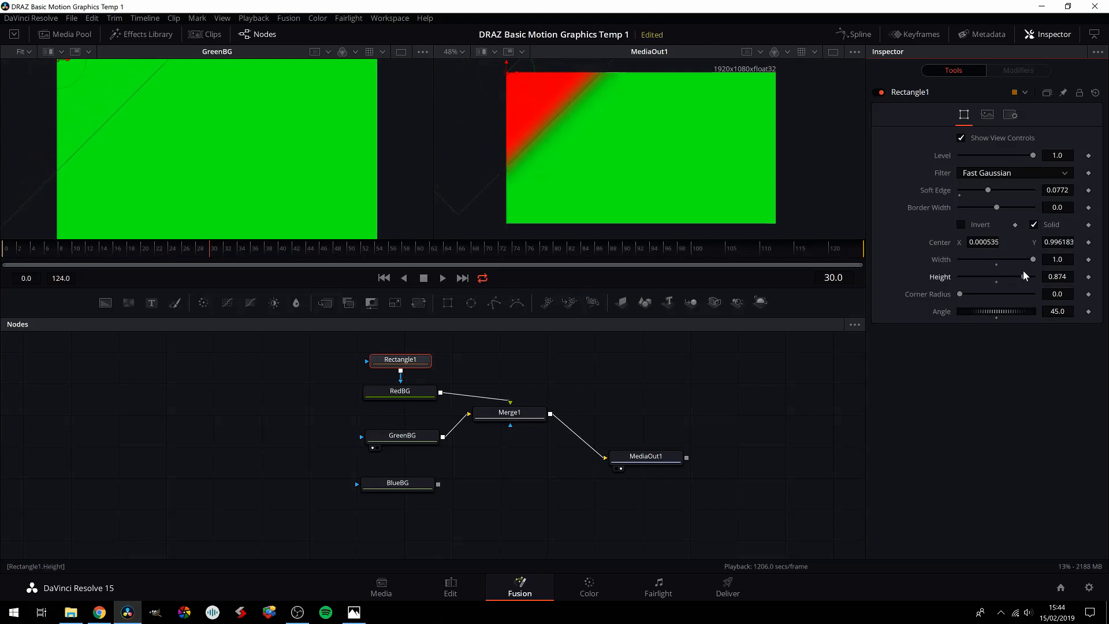
left_click_drag(987, 188, 1032, 190)
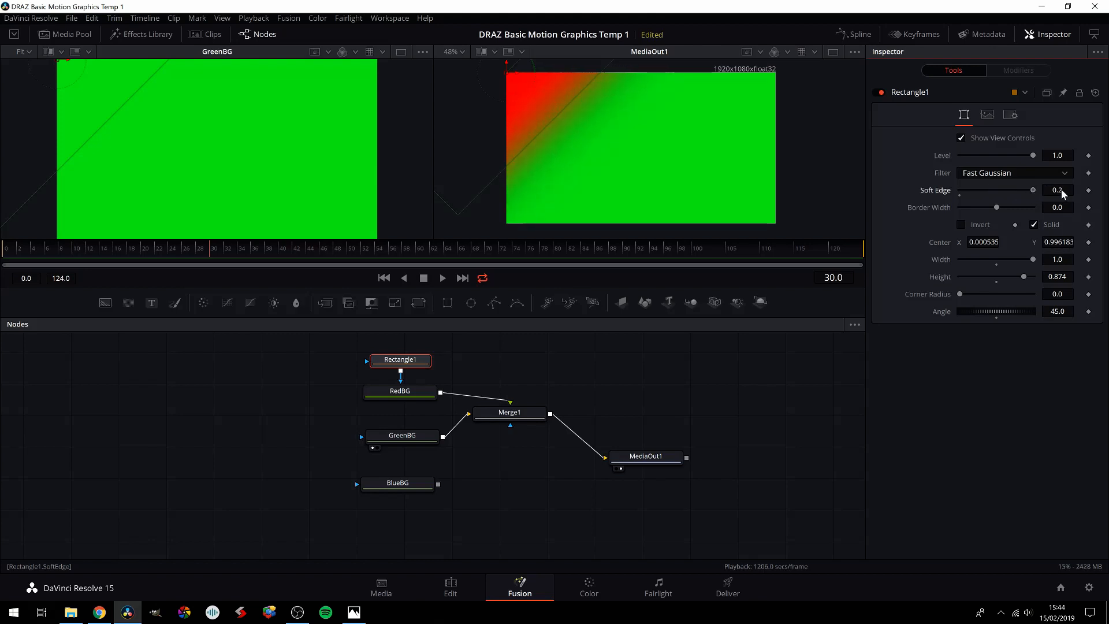
left_click_drag(997, 207, 1025, 207)
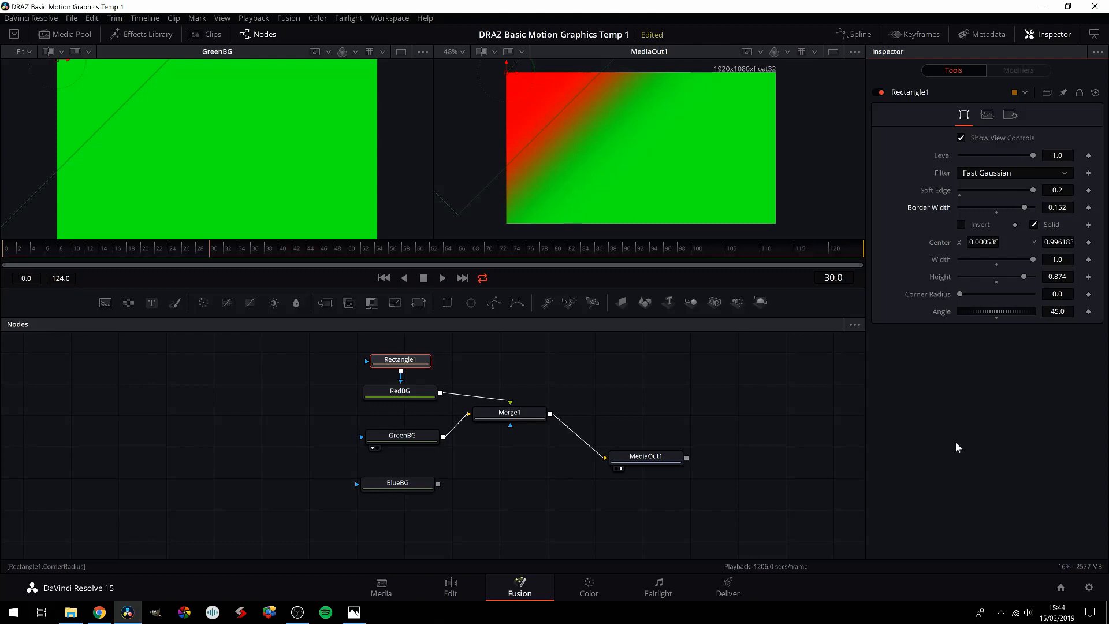
Step: Place Merge1 closer to GreenBG, display BlueBG in the first viewer, and nudge GreenBG slightly lower
left_click(653, 455)
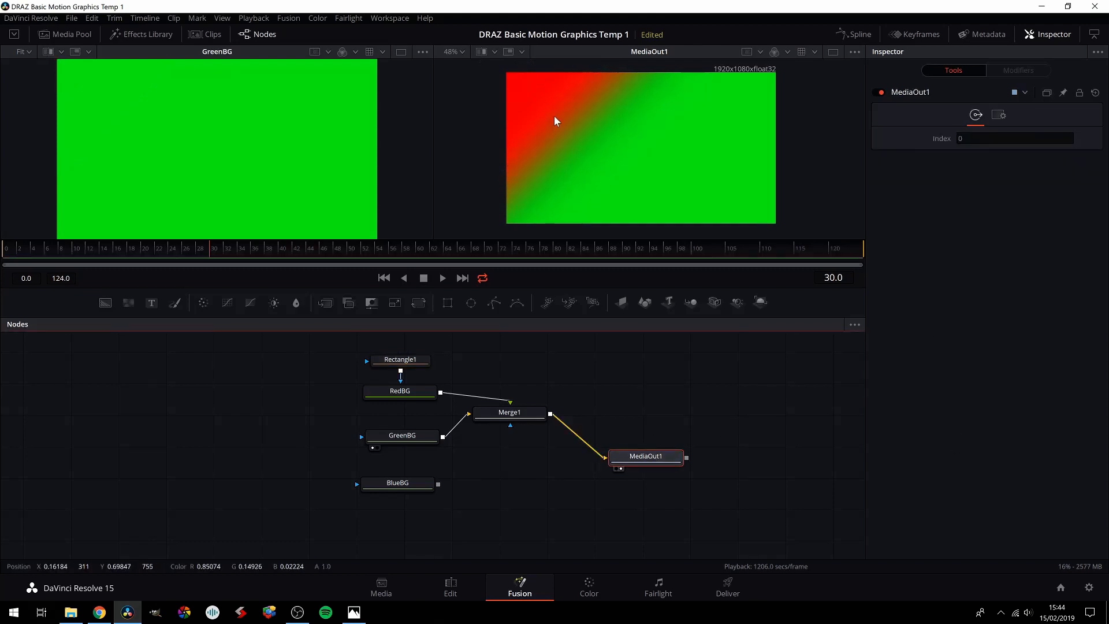
left_click_drag(505, 414, 490, 437)
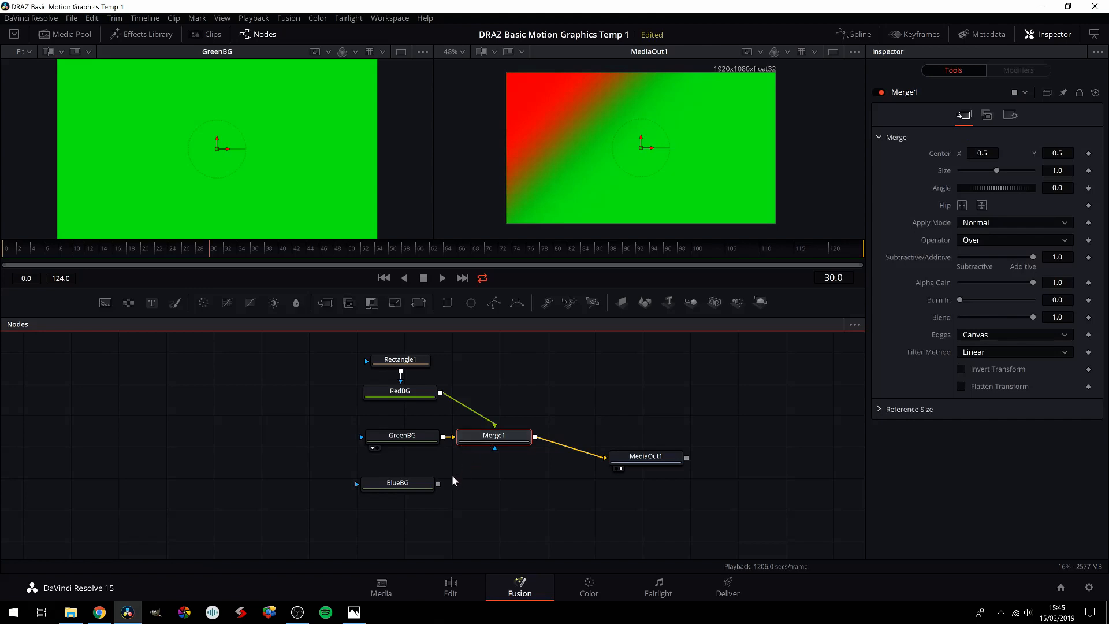
left_click_drag(396, 483, 395, 486)
left_click(366, 497)
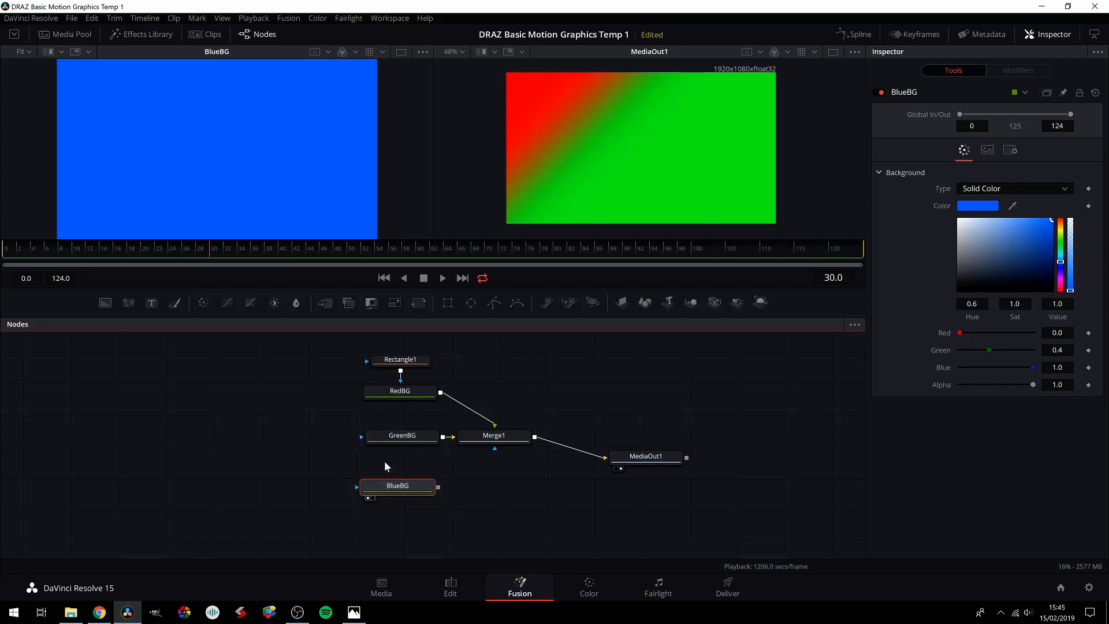
left_click_drag(400, 437, 402, 446)
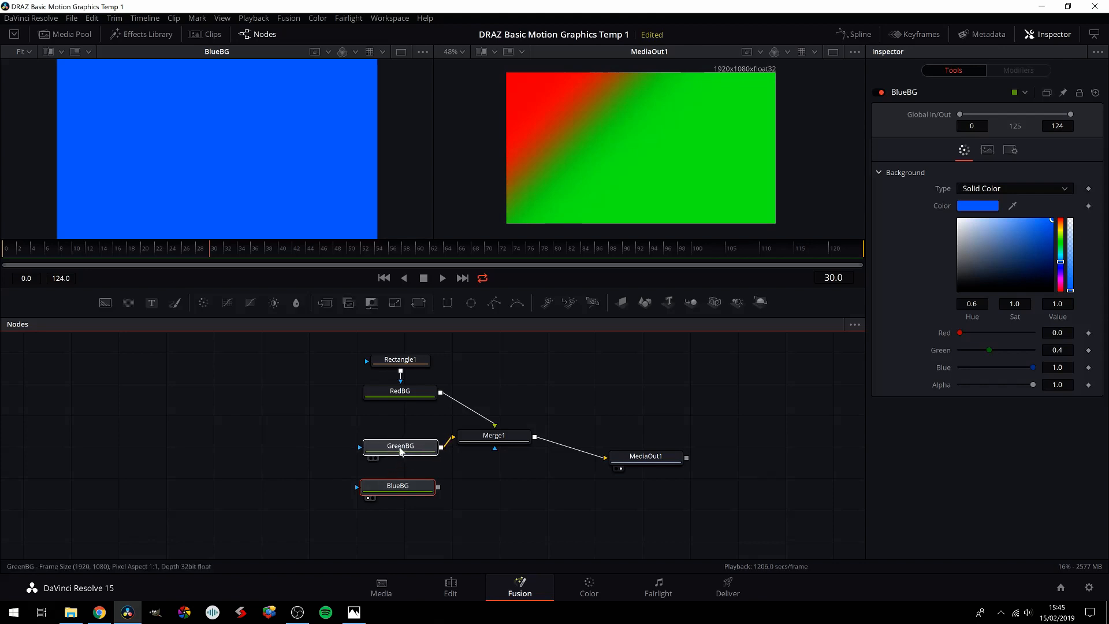
Step: Replace GreenBG with BlueBG as Merge1's background input, with RedBG as foreground, and swap the two nodes' places in the graph
left_click(447, 446)
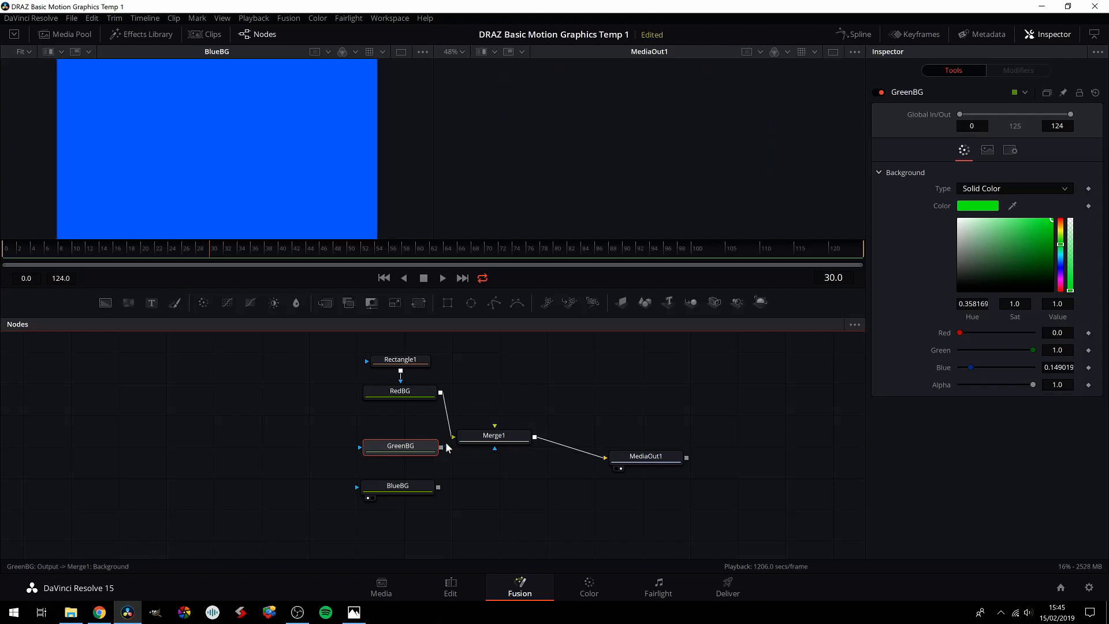
left_click_drag(455, 414, 496, 434)
left_click(507, 454)
left_click_drag(404, 447, 502, 441)
left_click(514, 450)
mouse_move(392, 427)
left_mouse_down()
mouse_move(404, 489)
mouse_move(401, 436)
left_mouse_up()
left_click_drag(470, 436, 474, 422)
mouse_move(405, 489)
left_mouse_down()
mouse_move(411, 421)
mouse_move(404, 468)
mouse_move(423, 487)
left_mouse_up()
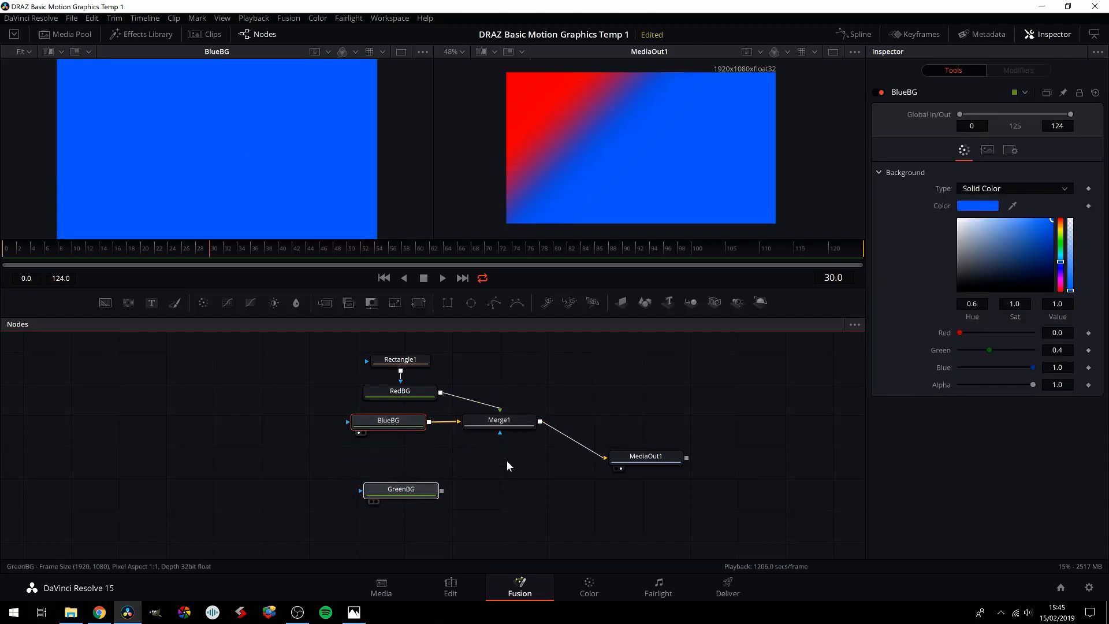
Step: Disconnect Merge1 from MediaOut1 and add a second Merge node below it with GreenBG as its background input
left_click(554, 430)
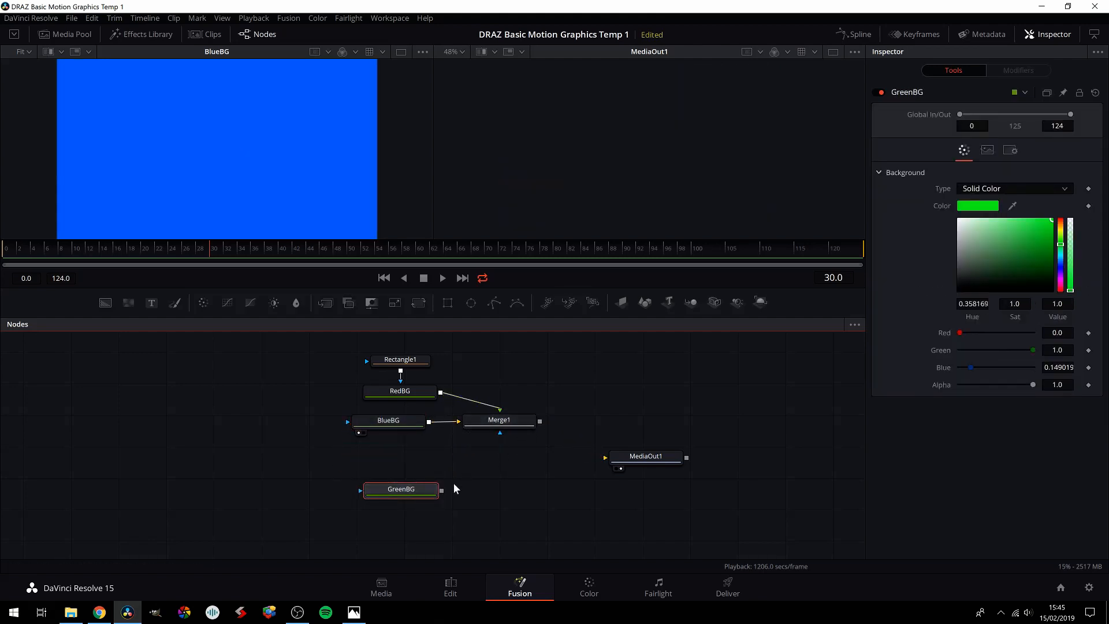
left_click_drag(325, 302, 498, 469)
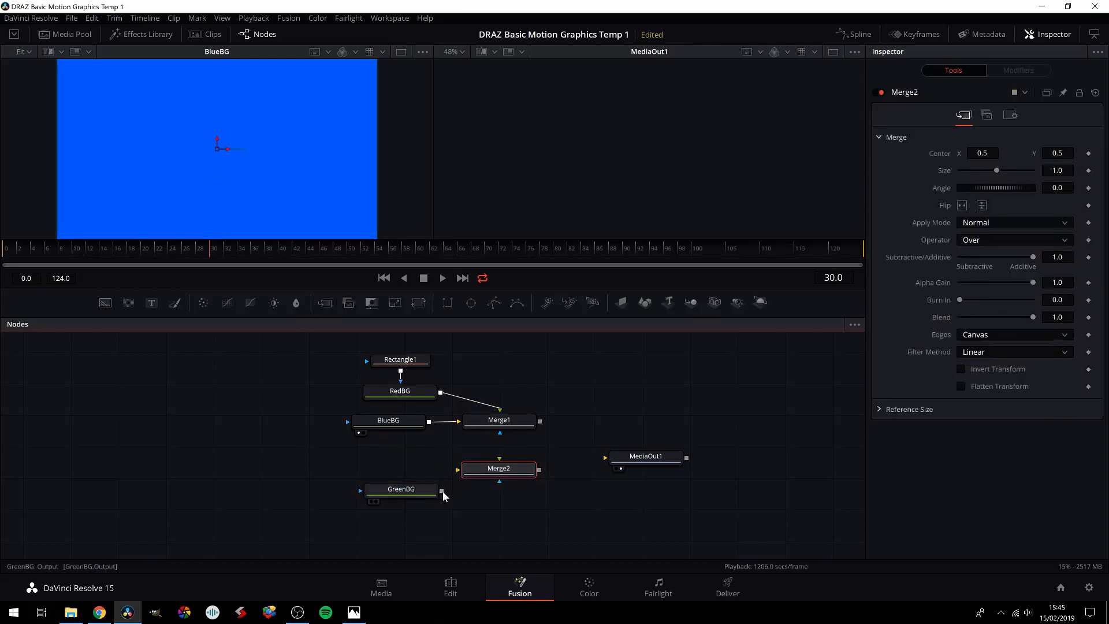
left_click_drag(442, 490, 496, 471)
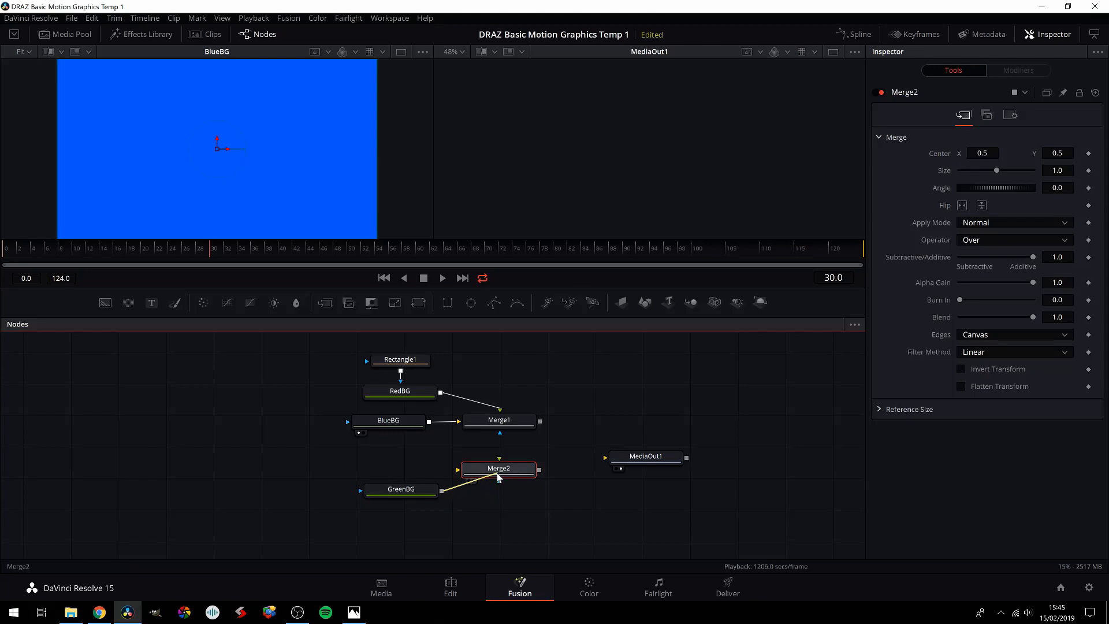
left_click(507, 477)
Step: Feed Merge1 into Merge2's foreground and Merge2 into MediaOut1, aligning BlueBG and GreenBG with their merges
left_click_drag(506, 421, 499, 471)
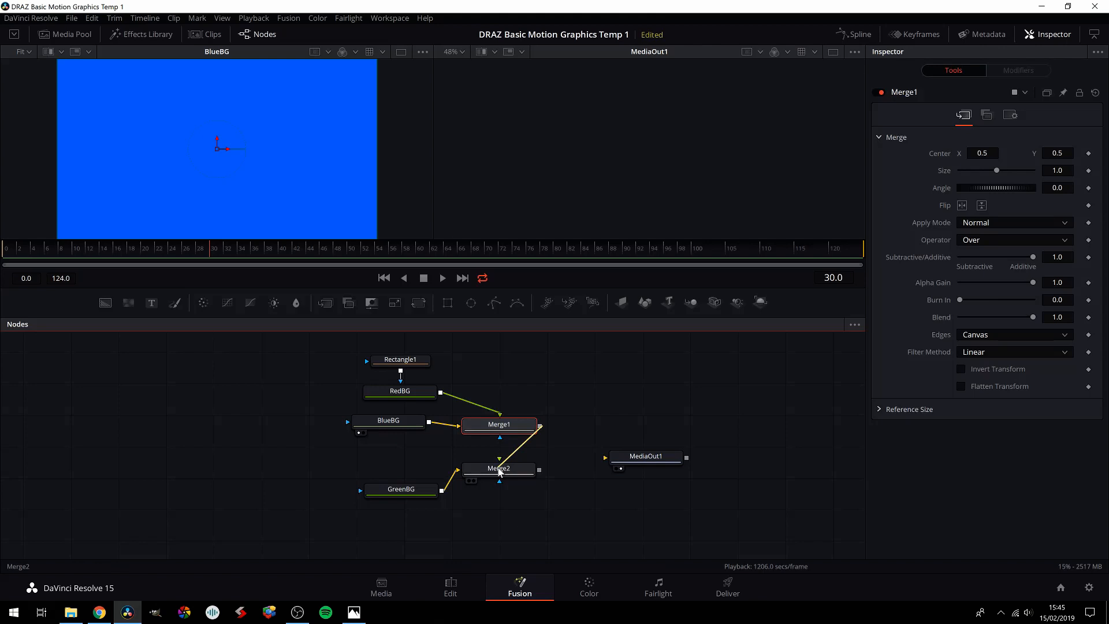
left_click_drag(499, 471, 500, 471)
left_click(513, 488)
left_click_drag(539, 470, 605, 458)
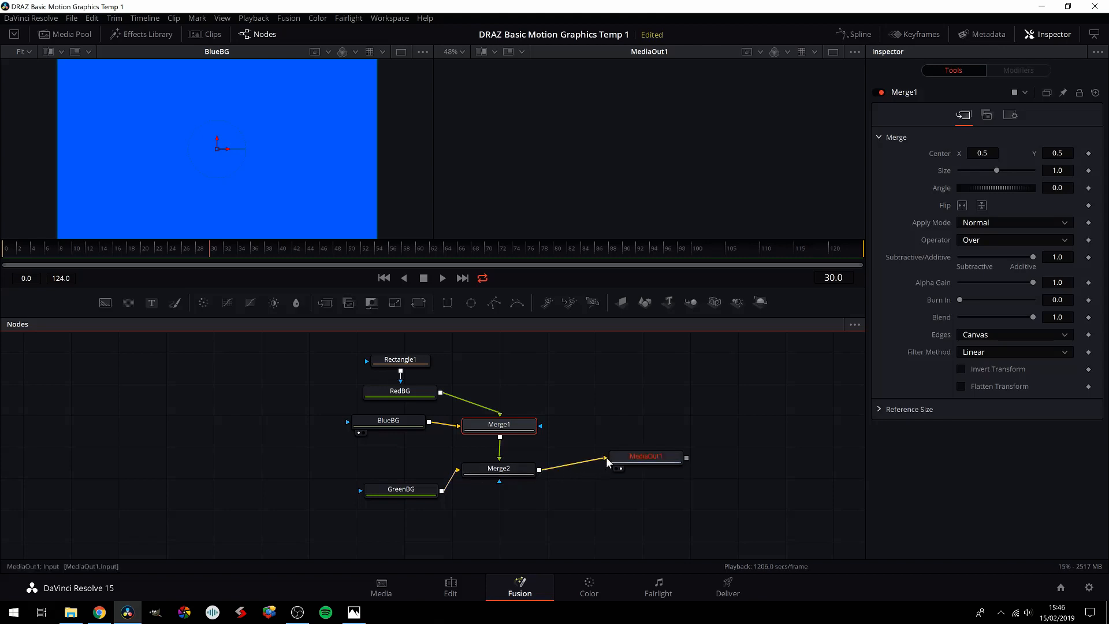
left_click_drag(409, 488, 404, 472)
left_click_drag(386, 421, 393, 426)
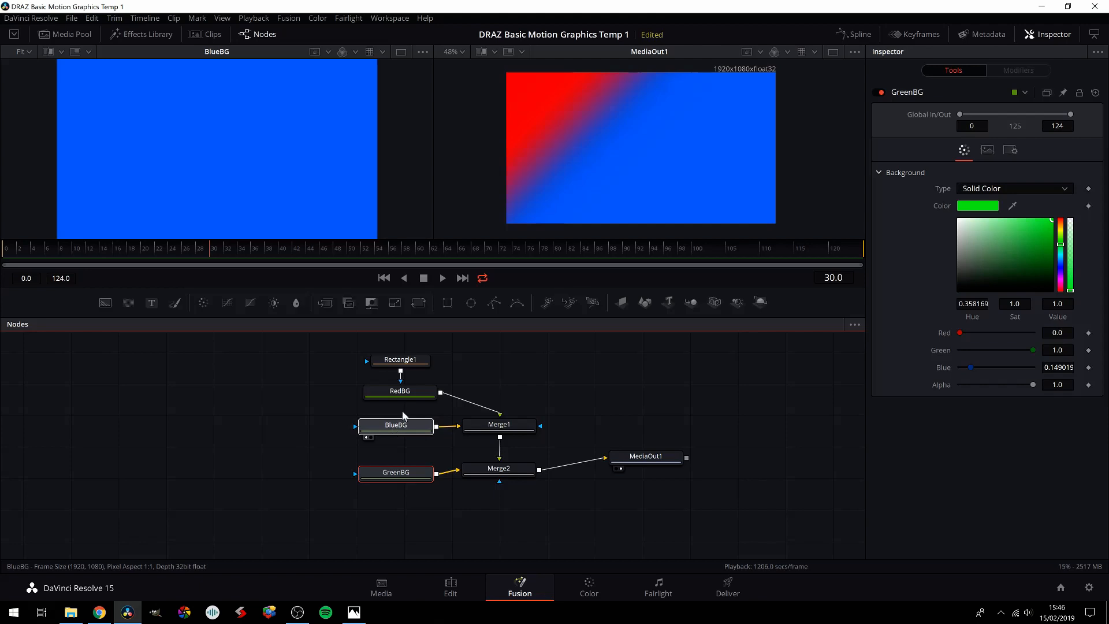
Step: Add a Rectangle mask to BlueBG and arrange both Rectangle nodes to the left of their background nodes
left_click(444, 299)
left_click_drag(403, 397, 330, 409)
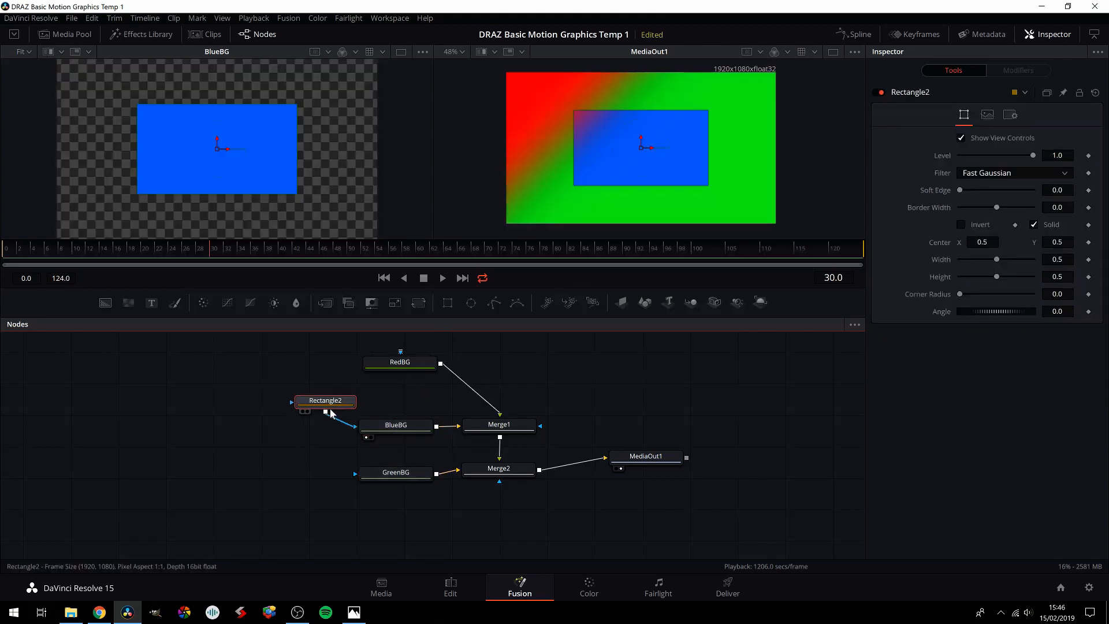
left_click_drag(394, 364, 320, 376)
left_click(391, 422)
left_click_drag(327, 432, 322, 427)
left_click(400, 424)
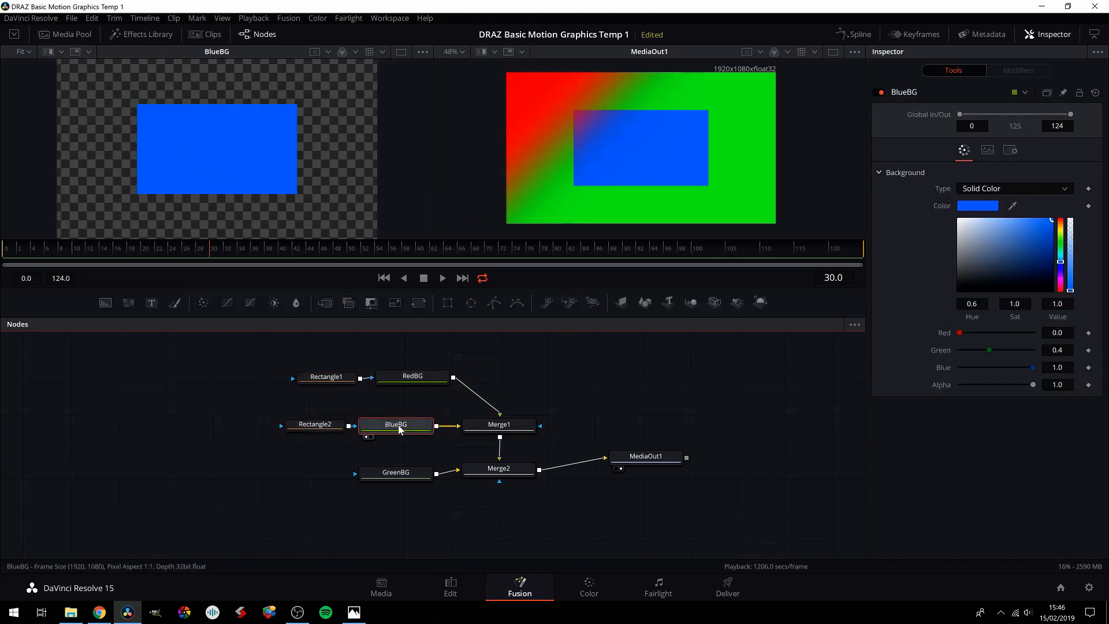
Step: Set Rectangle2's angle to 45 and move its centre to the frame's lower-right corner, about X 0.98, Y 0.02
left_click(303, 429)
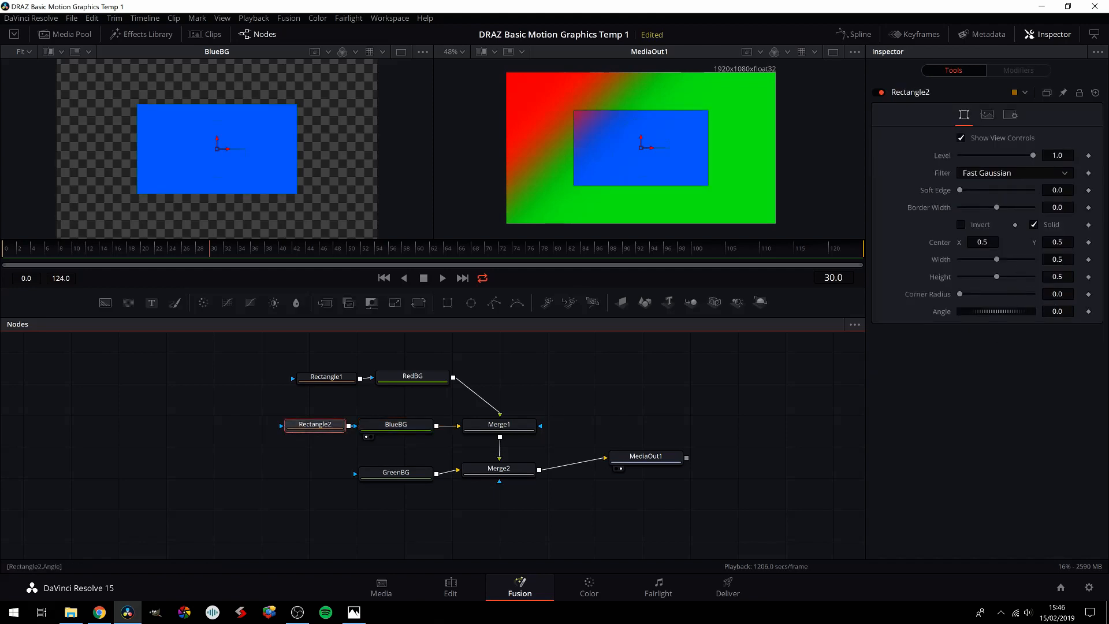
left_click_drag(997, 311, 983, 311)
double_click(1057, 311)
type("45")
key("Tab")
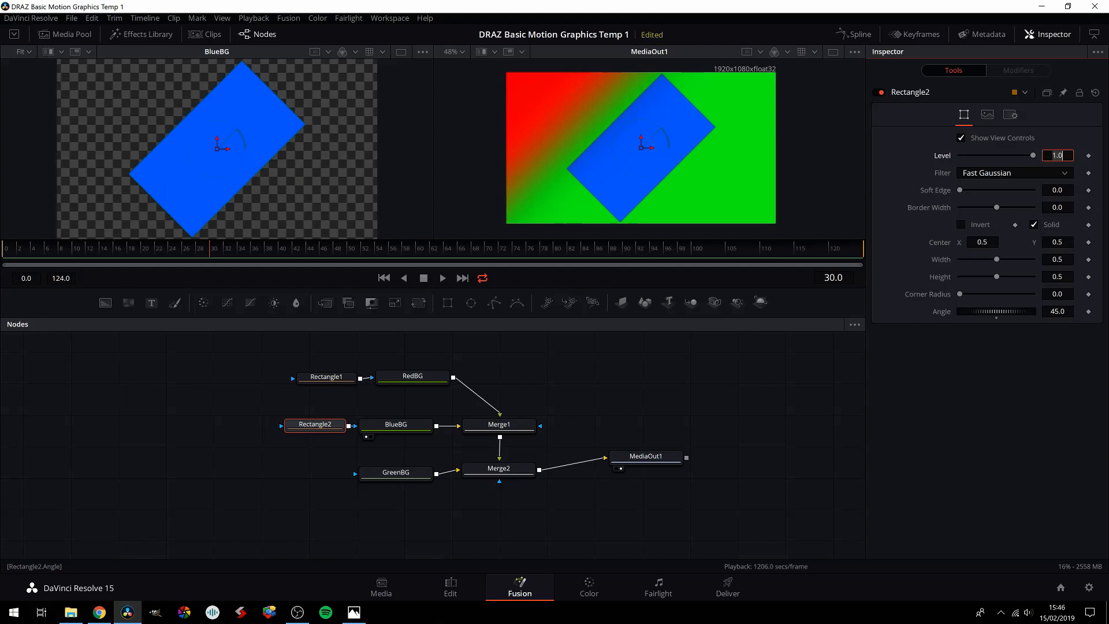
left_click_drag(643, 149, 774, 224)
Step: Set Rectangle2's width to 1.0 and both its soft edge and border width to 0.2
left_click_drag(997, 259, 1094, 268)
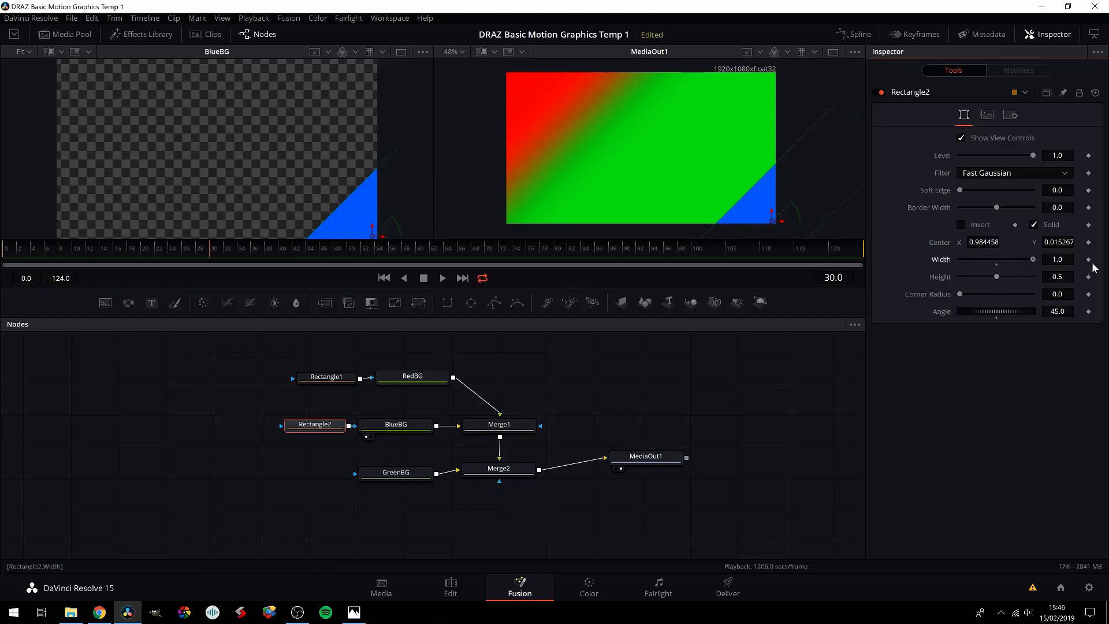
left_click_drag(960, 190, 1016, 207)
left_click_drag(1034, 207, 1045, 192)
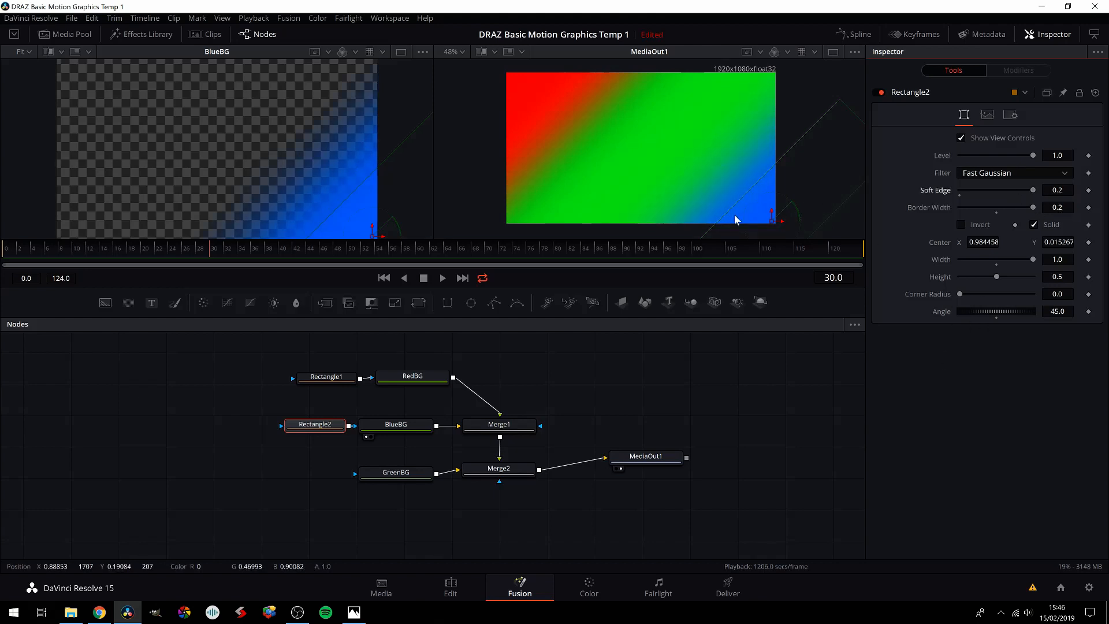
left_click(347, 378)
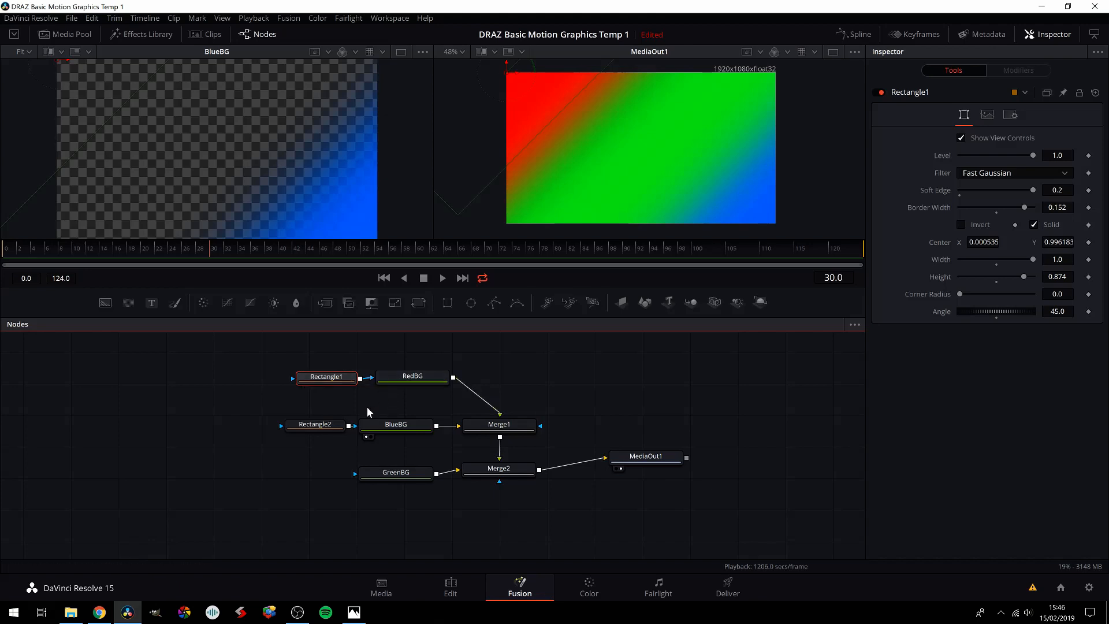
Step: Nudge Rectangle2's centre slightly inward from the frame's lower-right corner, to about X 0.967, Y 0.027
left_click(332, 425)
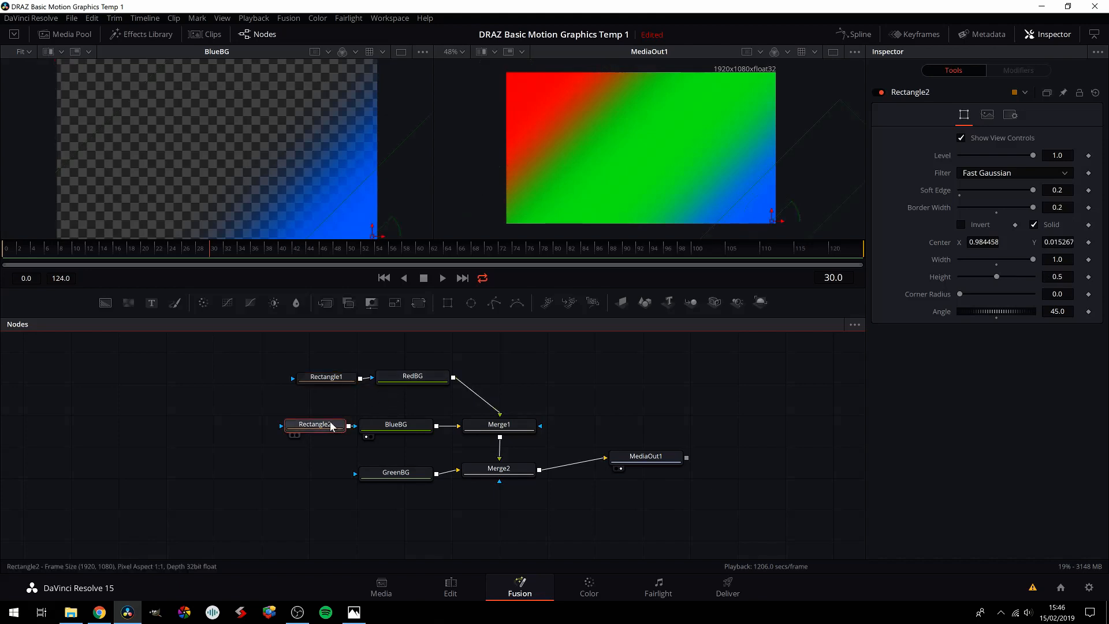
left_click_drag(773, 223, 767, 220)
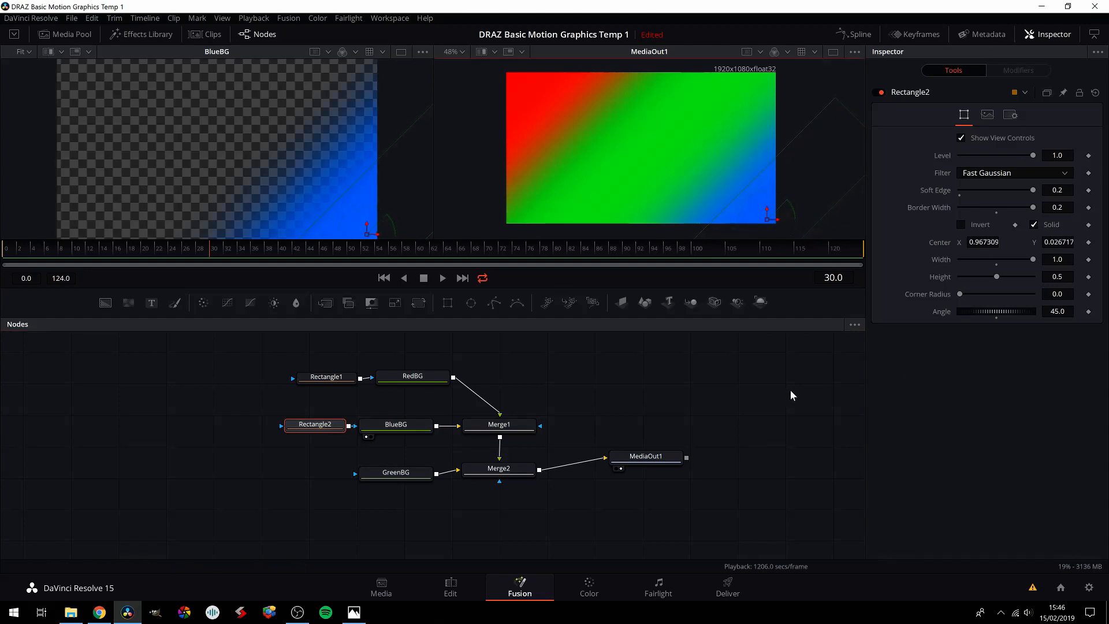
left_click(776, 392)
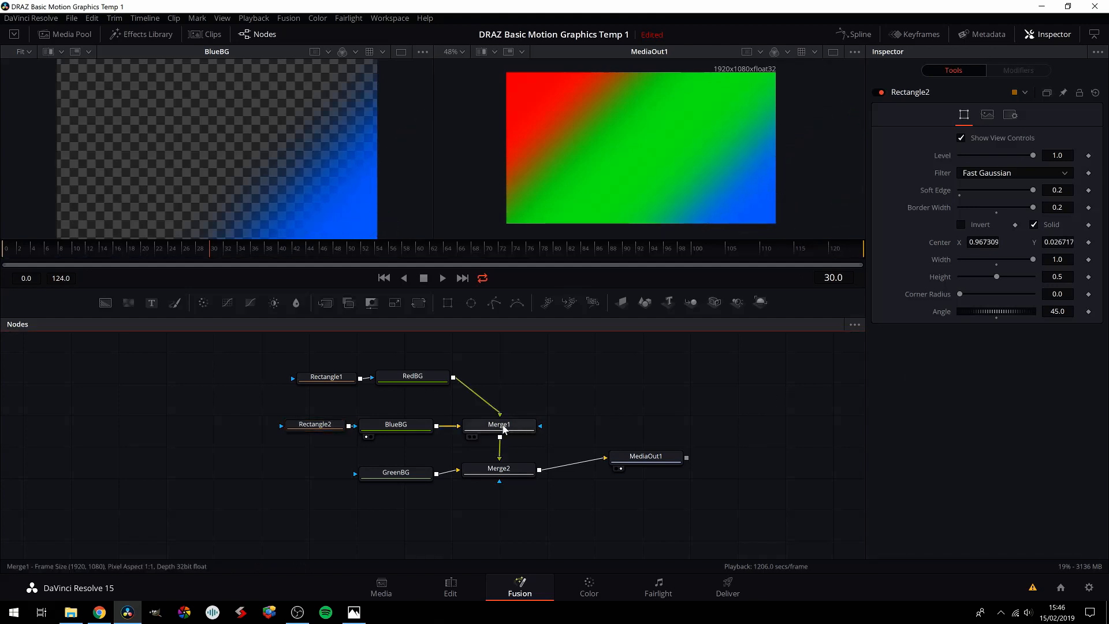
Step: Review how the Rectangle1 mask feeds RedBG and how the red and blue backgrounds reach Merge1
mouse_move(331, 383)
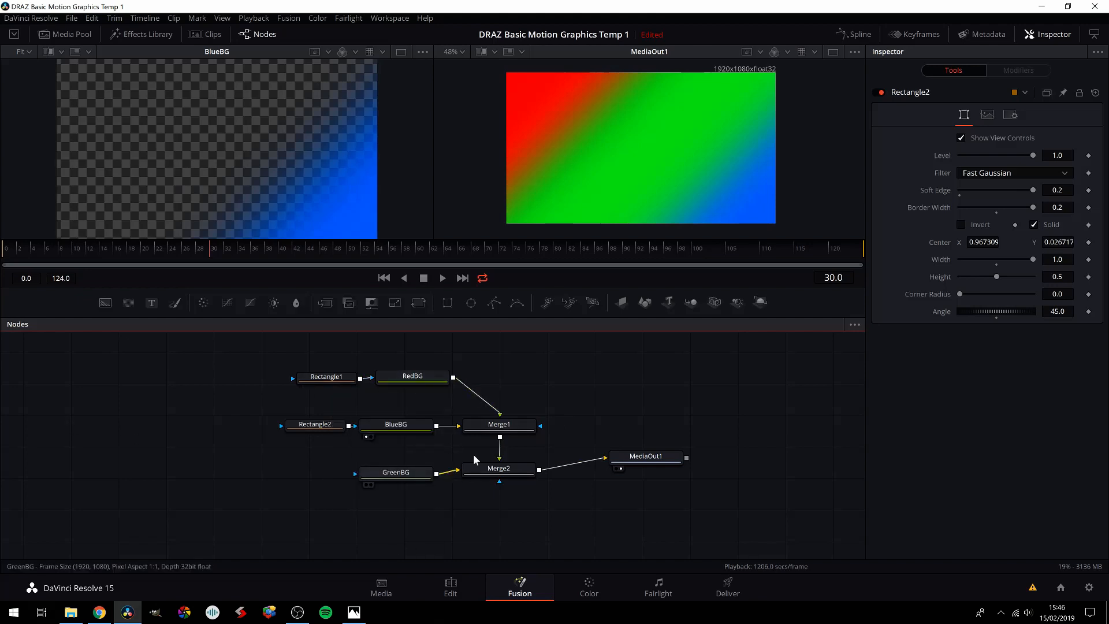
left_click_drag(345, 379, 344, 379)
left_click(346, 379)
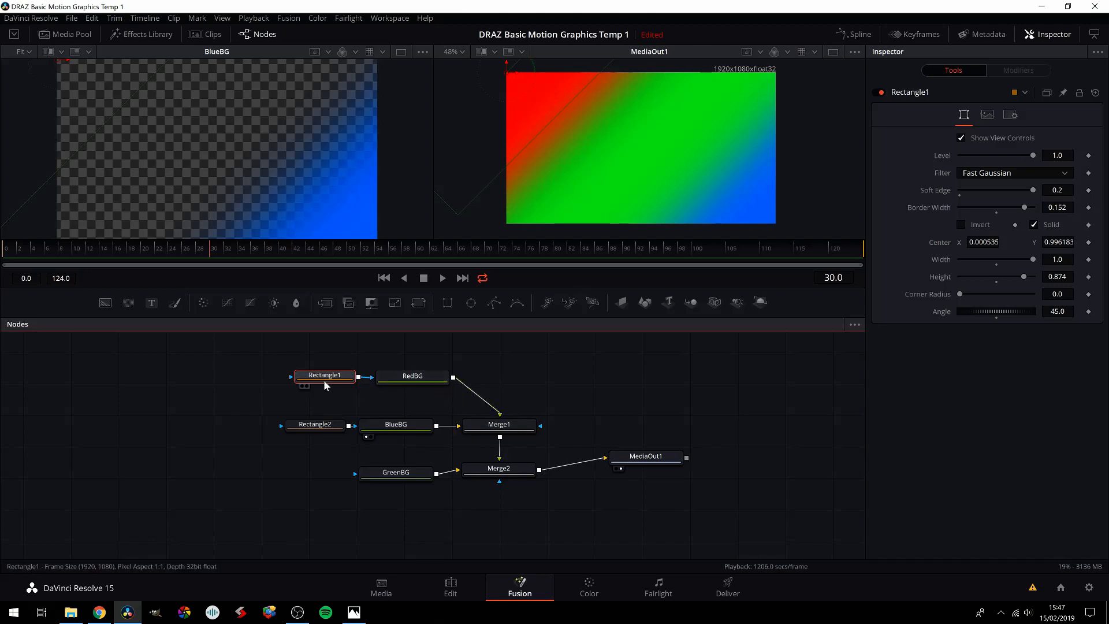
mouse_move(324, 375)
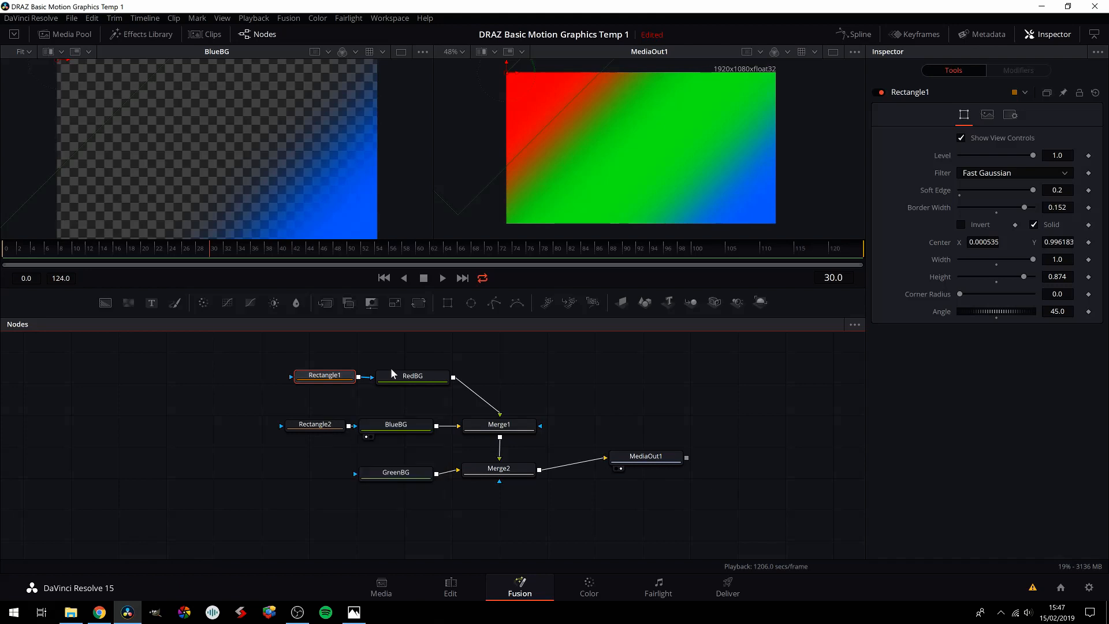
left_click(413, 379)
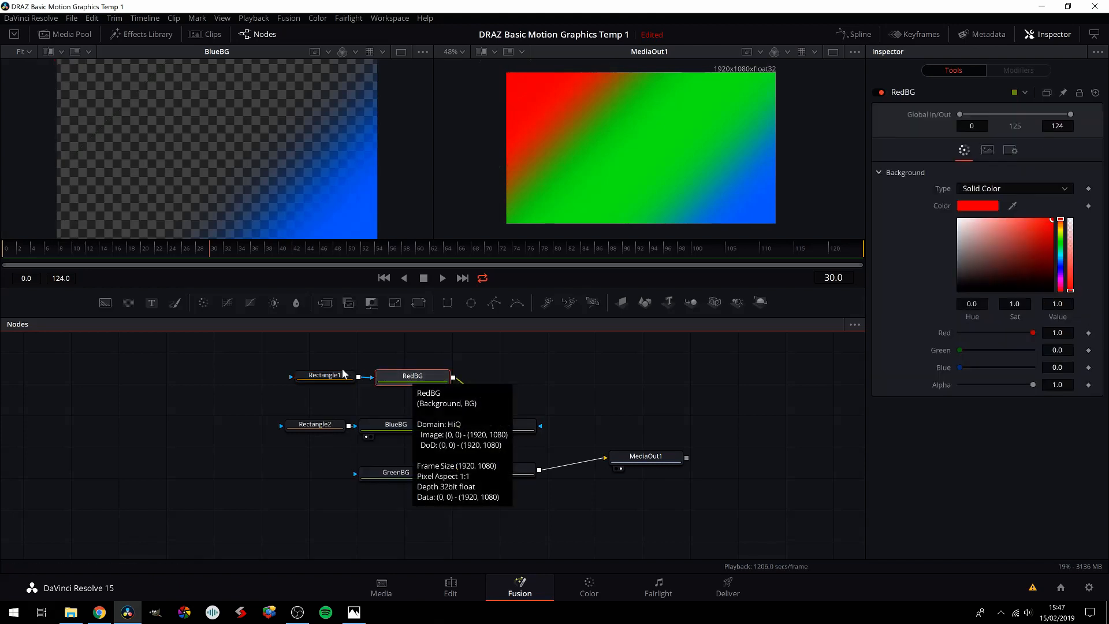
left_click(319, 378)
left_click(413, 377)
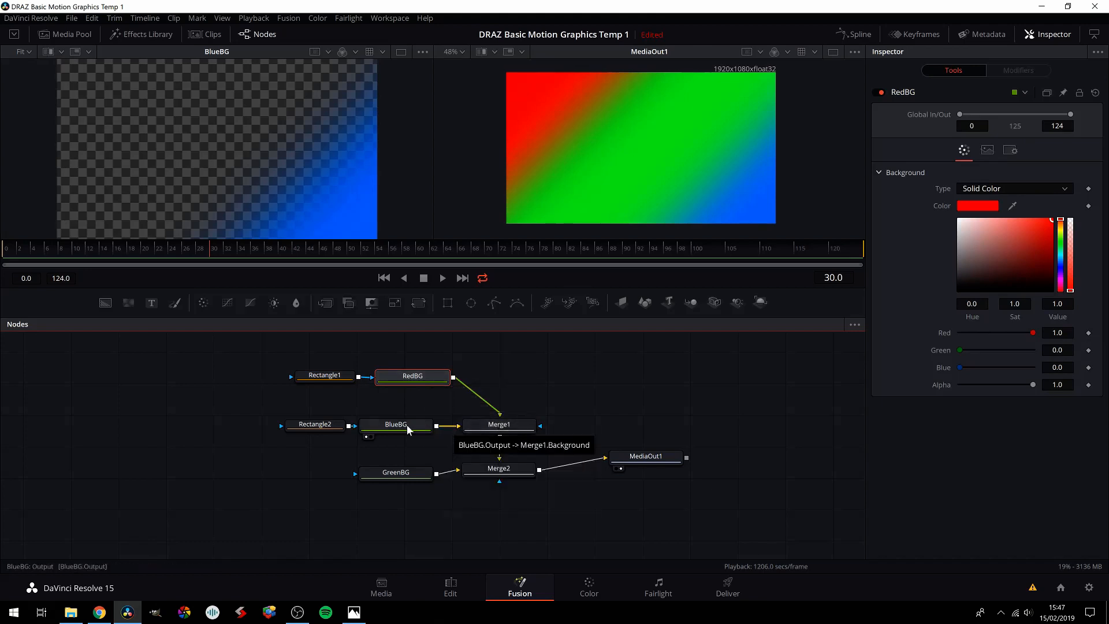
Step: Turn GreenBG off and on again to test it, and drop its alpha to 0.0
left_click(400, 476)
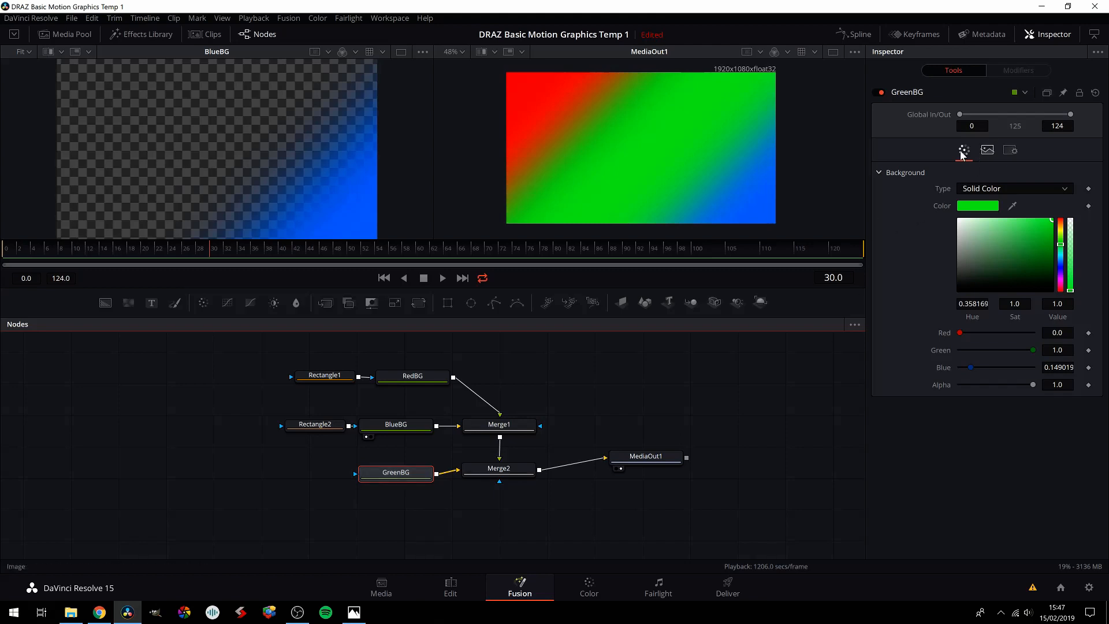
left_click(881, 94)
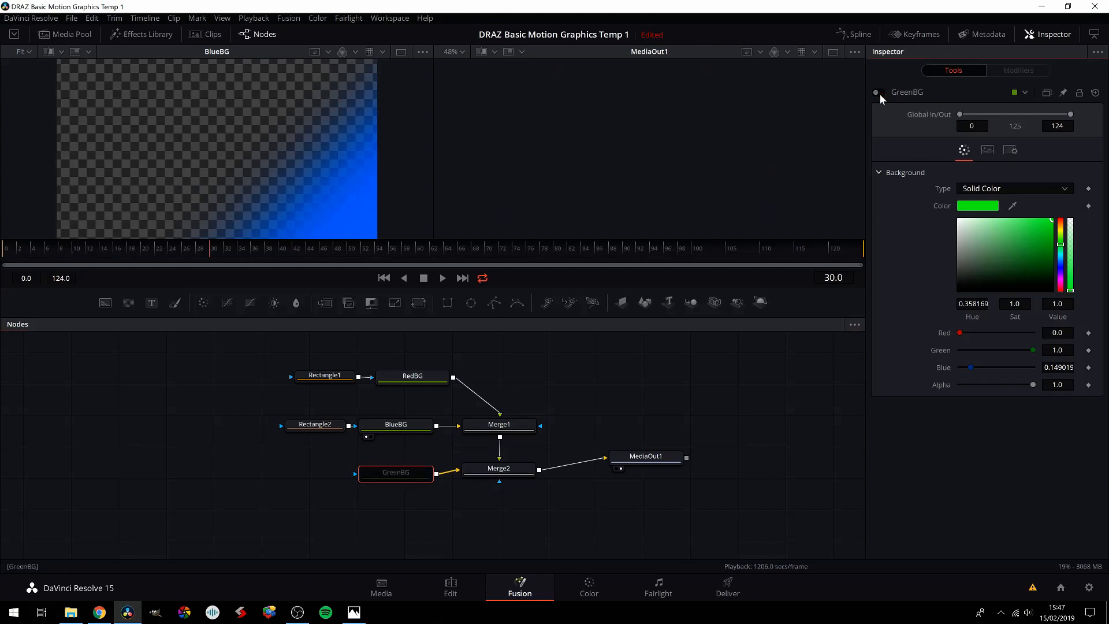
left_click(879, 93)
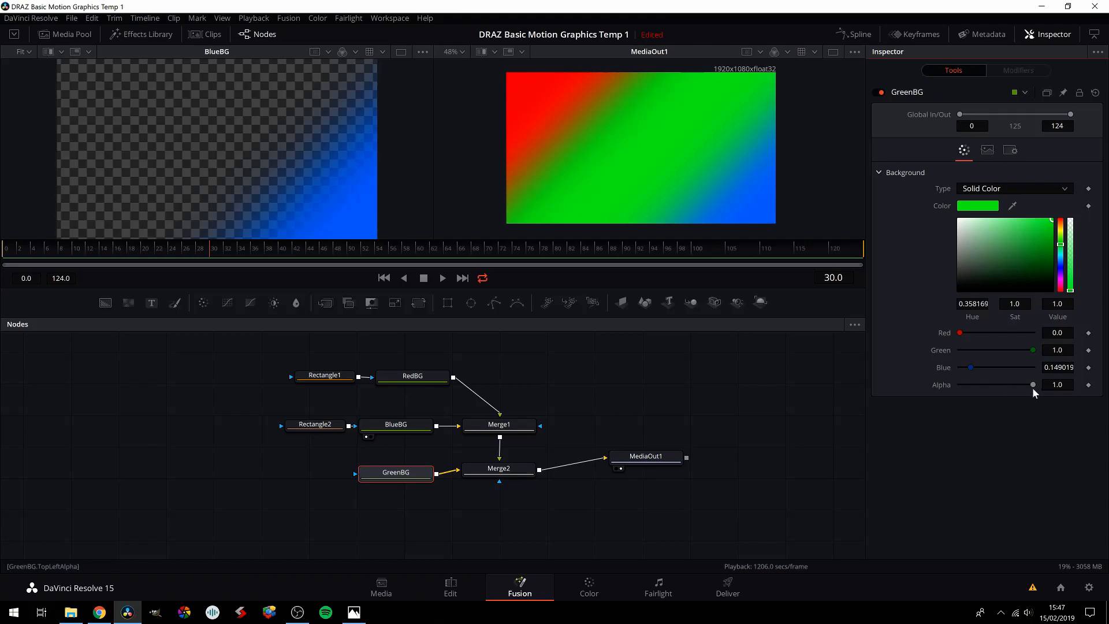
left_click_drag(1032, 386, 936, 389)
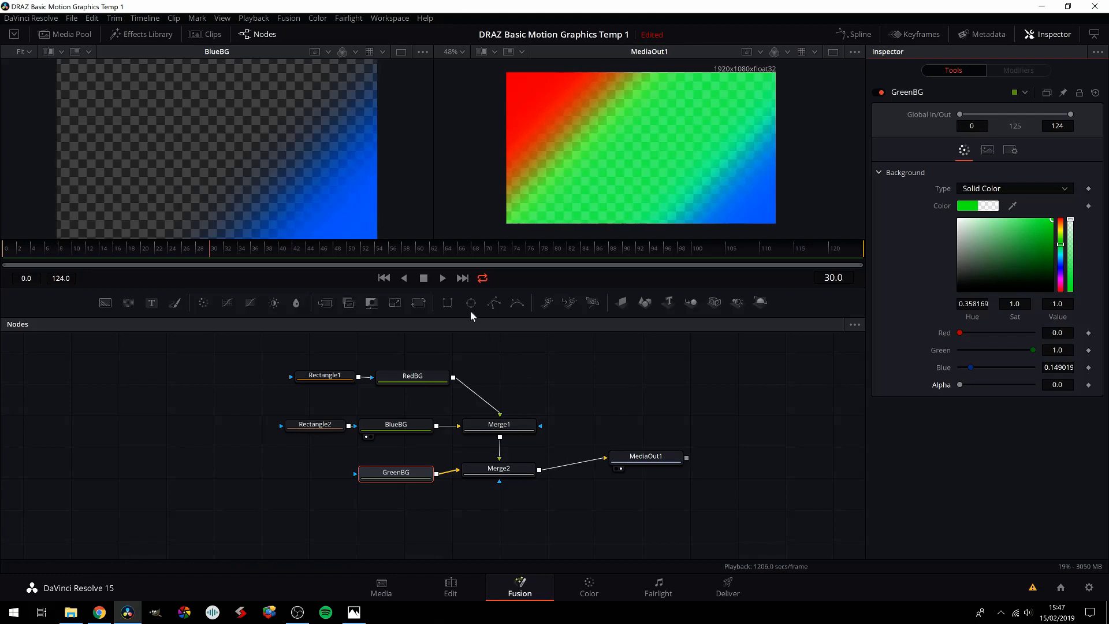
left_click_drag(414, 480, 398, 484)
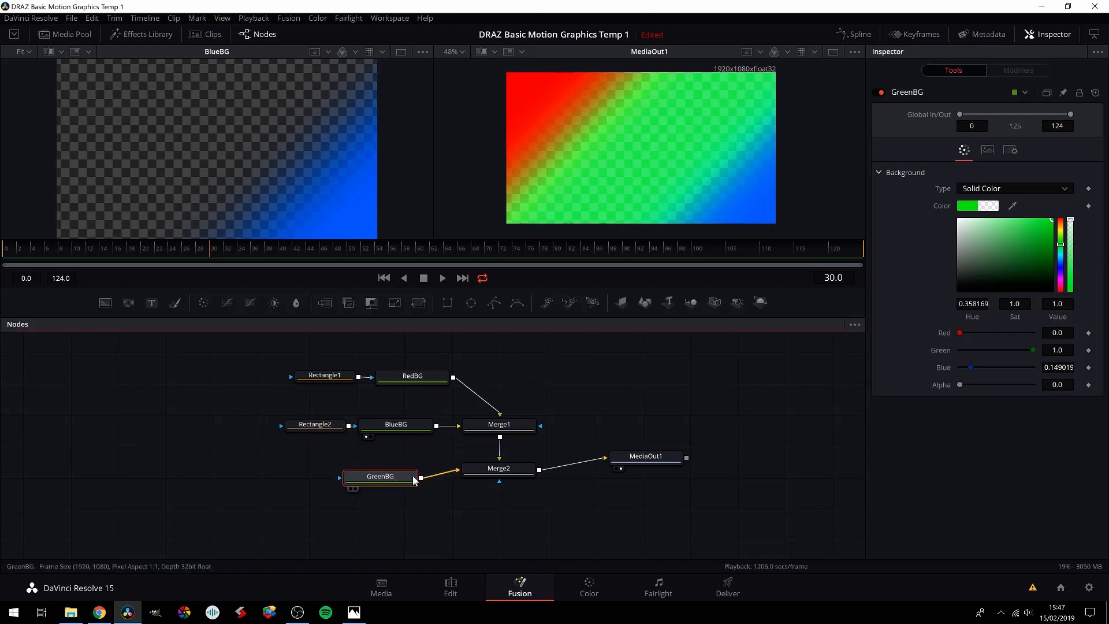
Step: Inspect the RedBG, BlueBG, Merge1 and Merge2 nodes to trace how the backgrounds are combined
left_click(417, 376)
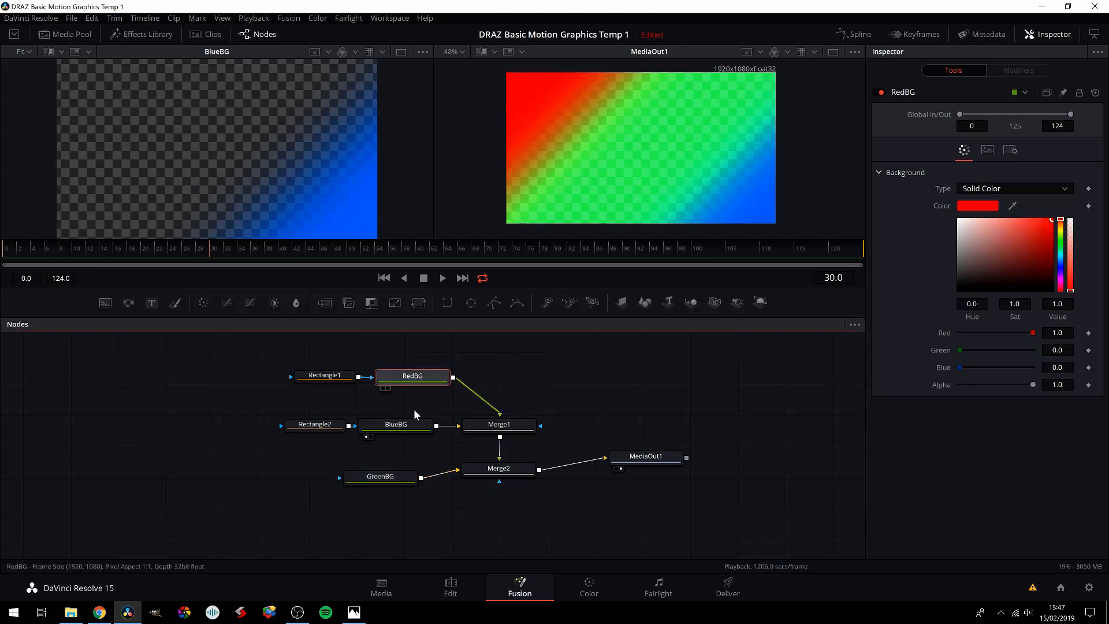
left_click(415, 427)
left_click(498, 428)
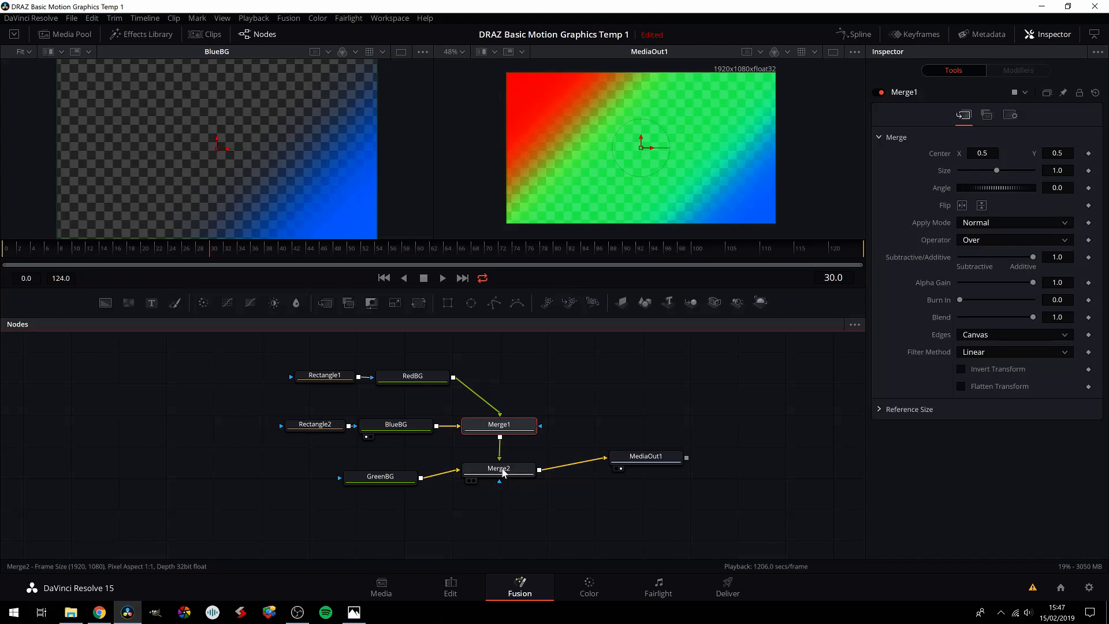
mouse_move(503, 472)
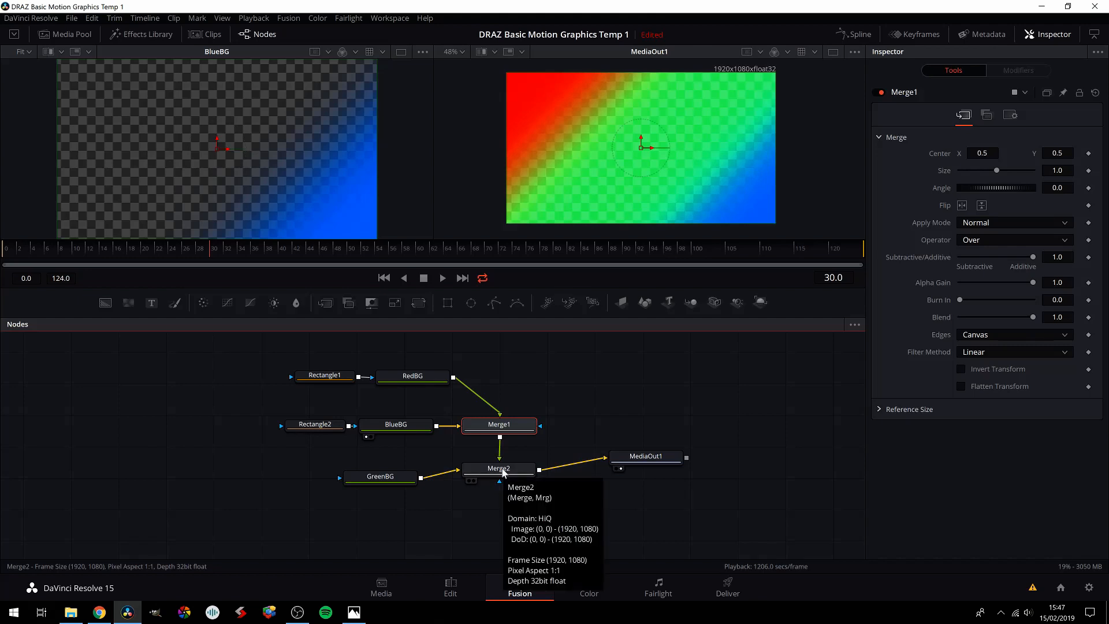
left_click(500, 469)
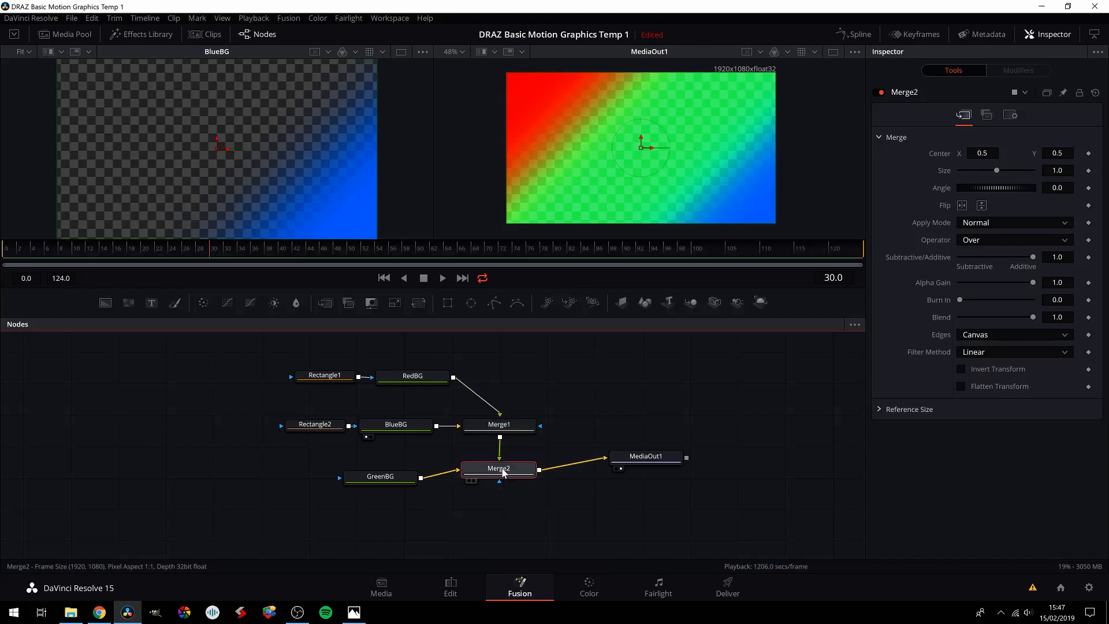
Step: Restore GreenBG's alpha to 1.0 and realign the node below BlueBG
left_click(399, 479)
left_click_drag(961, 385, 1034, 385)
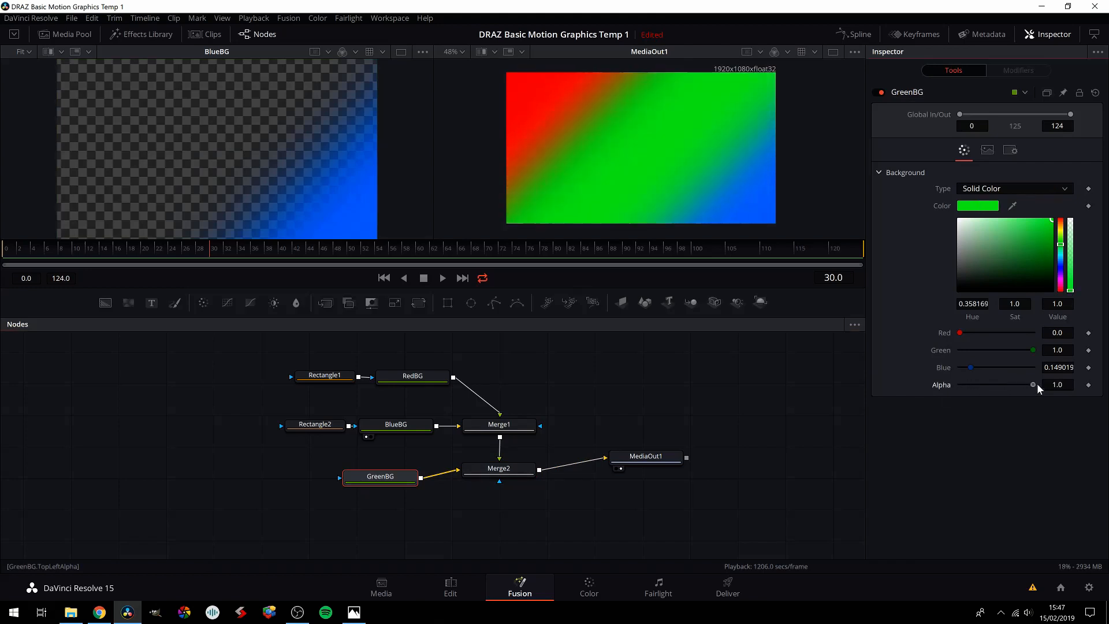
left_click_drag(385, 477, 403, 473)
Step: Stack RedBG directly above Merge1 with Rectangle1 beside it, and move BlueBG and Rectangle2 closer to Merge1
left_click_drag(505, 474, 507, 475)
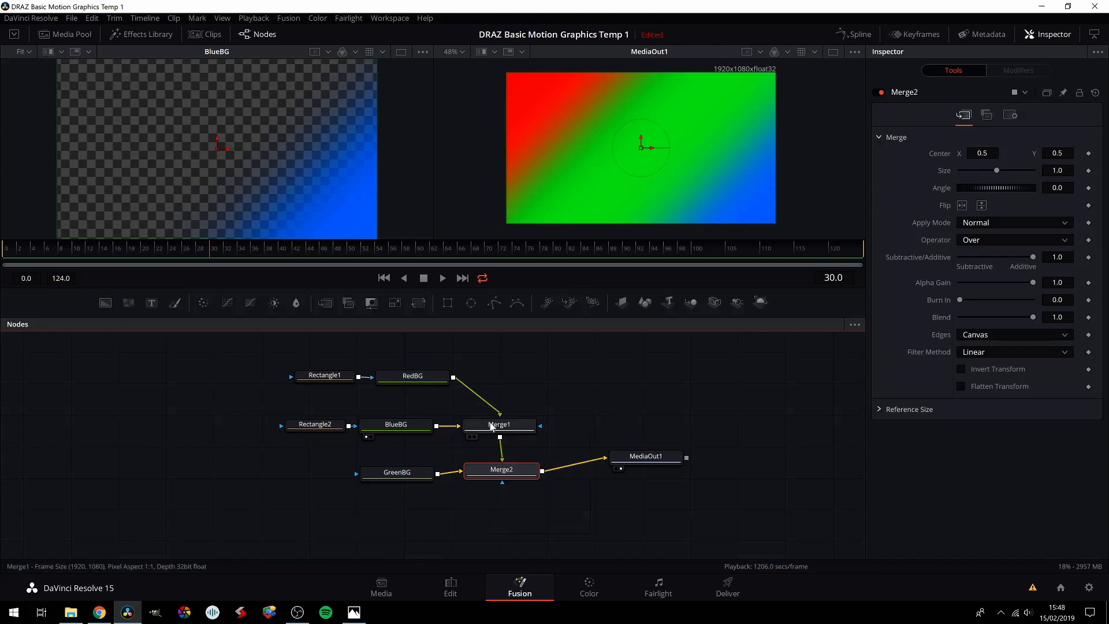
left_click_drag(492, 425, 497, 425)
left_click_drag(429, 383, 518, 382)
left_click_drag(339, 379, 421, 379)
left_click_drag(399, 427, 417, 428)
left_click_drag(327, 426, 343, 426)
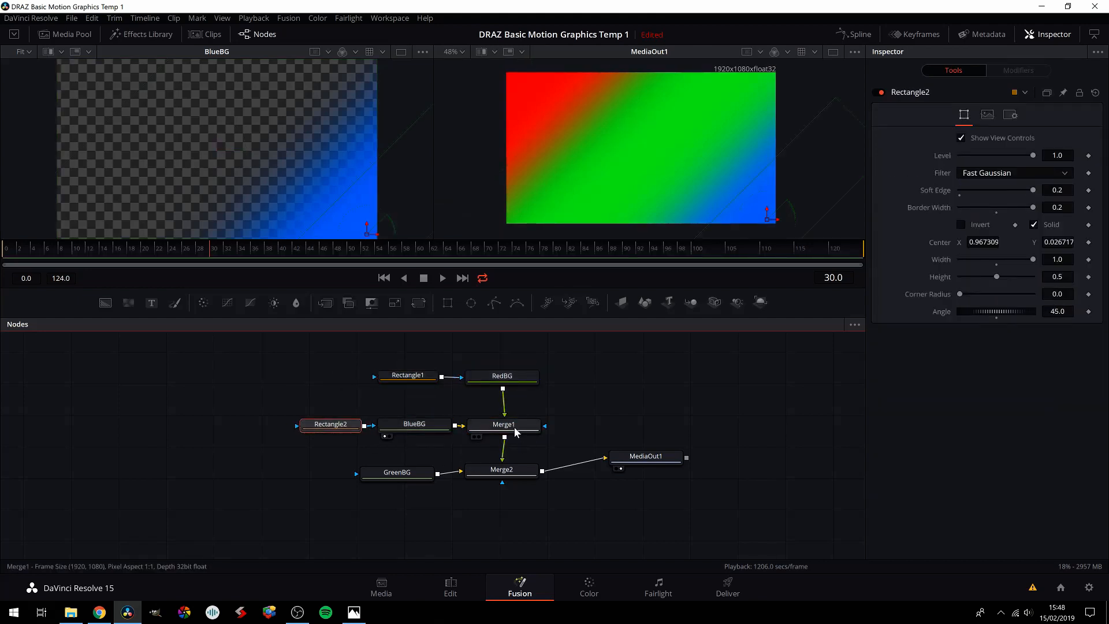
Step: Place GreenBG directly below Merge2 and tighten the spacing of Merge1, RedBG and Rectangle1 above it
left_click_drag(406, 476, 509, 506)
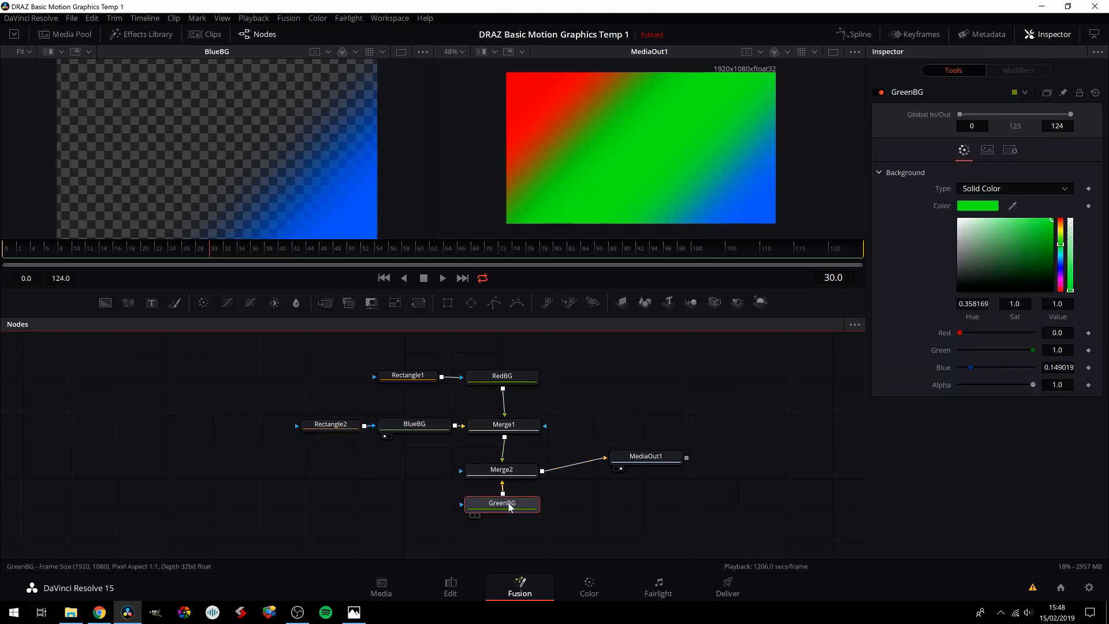
left_click_drag(503, 435, 501, 446)
left_click_drag(502, 385, 502, 407)
left_click_drag(416, 376, 354, 437)
Step: Group all the background, rectangle and merge nodes under the name BG and place the group beside MediaOut1
left_click_drag(299, 363, 520, 512)
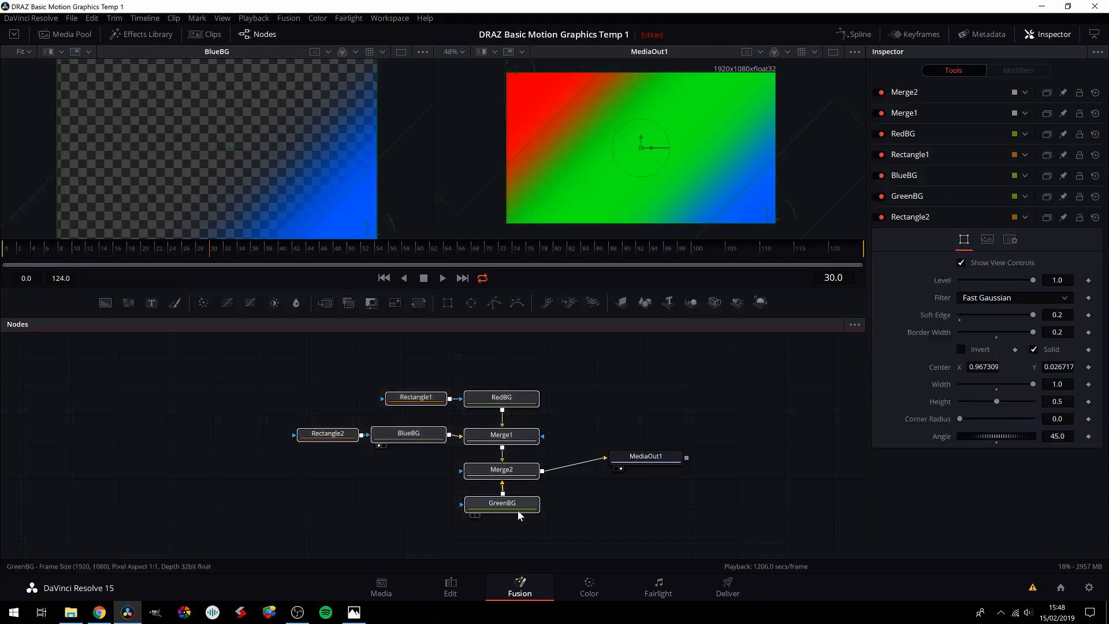
right_click(510, 404)
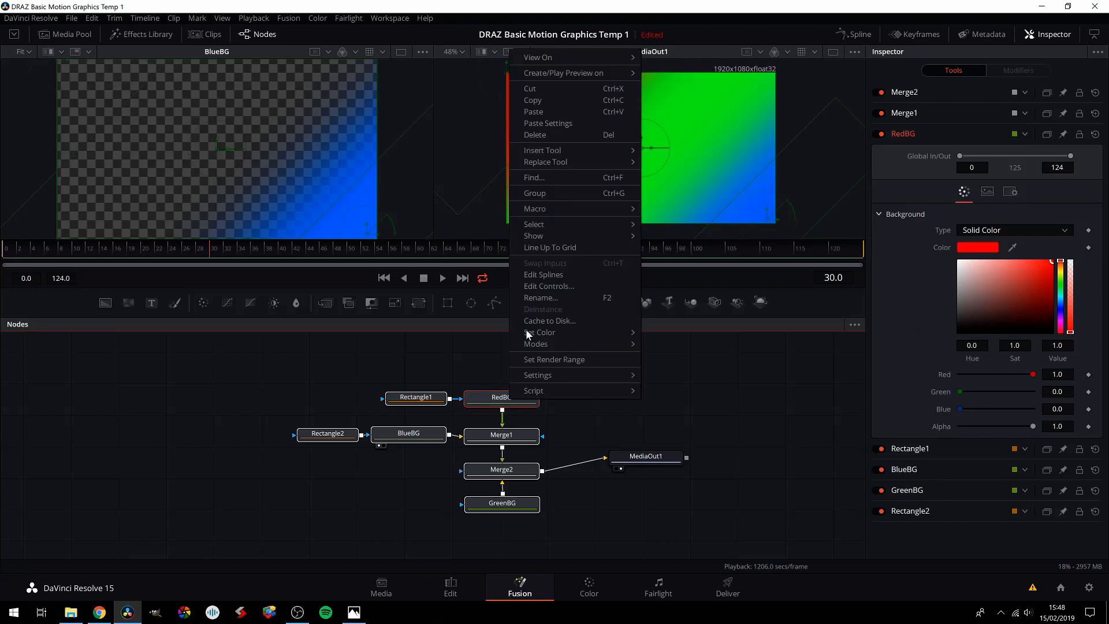
left_click(543, 193)
key("F2")
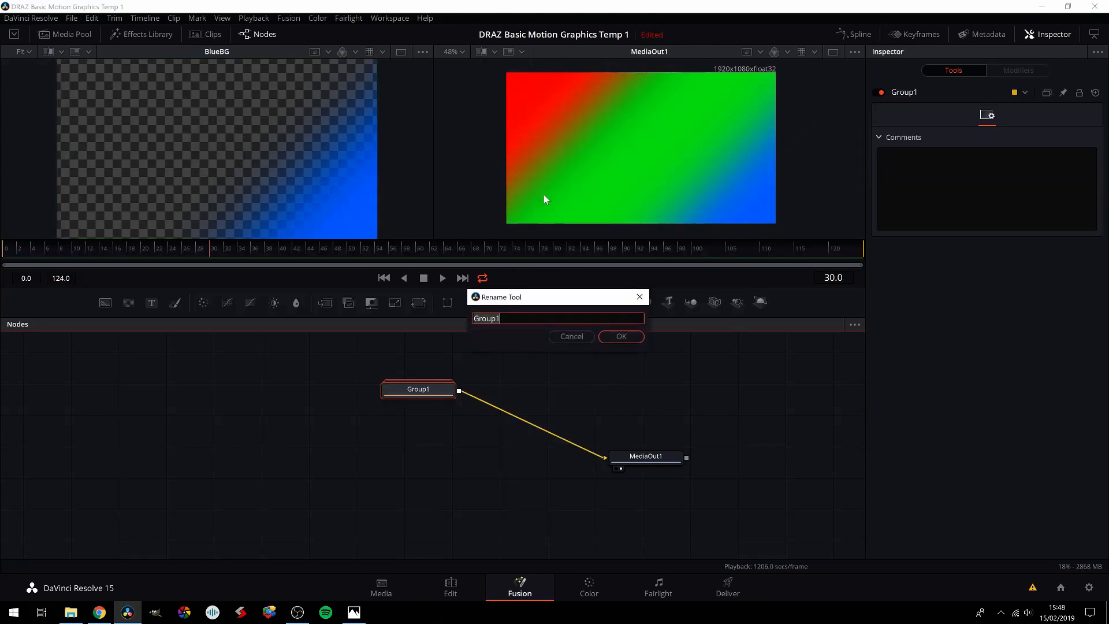
key("BackSpace")
type("BG")
key("Return")
left_click_drag(439, 398, 511, 523)
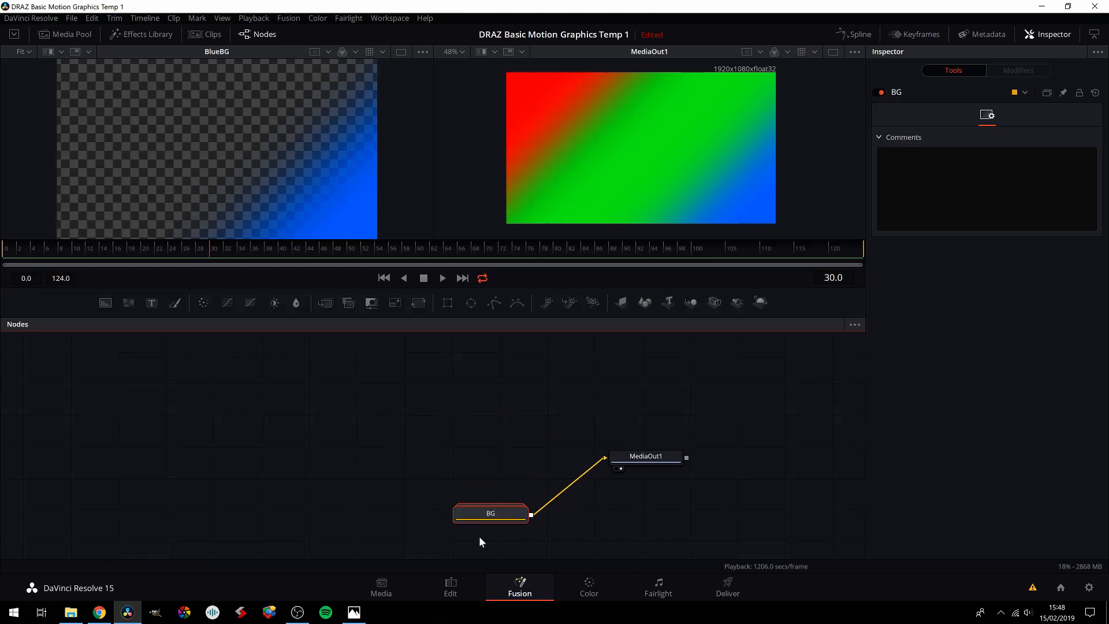
left_click_drag(496, 514, 495, 474)
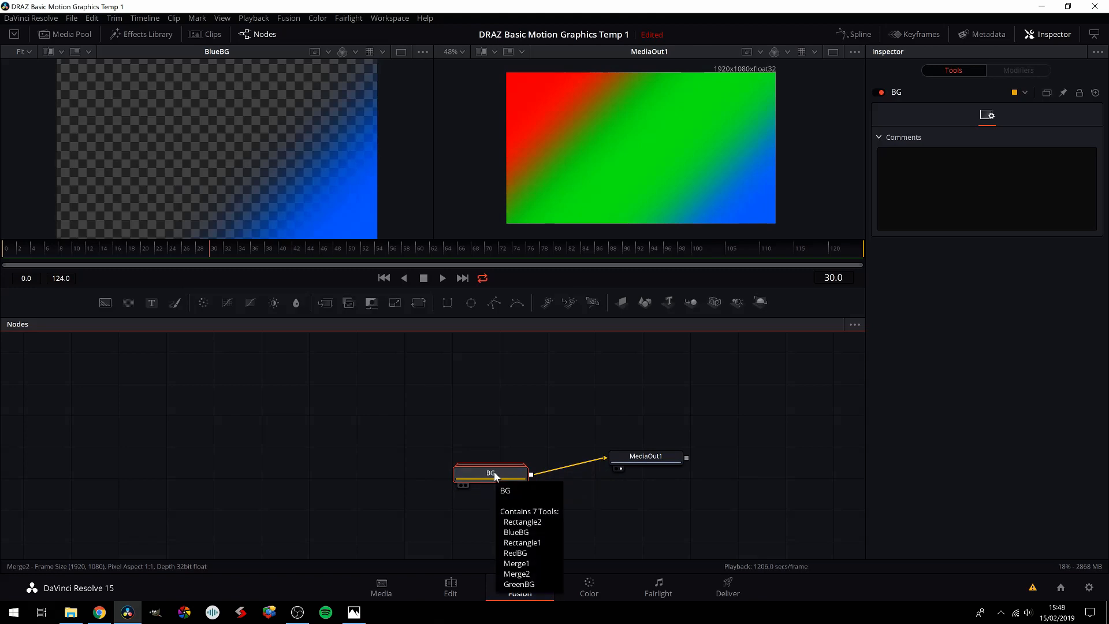
Step: Add the navy circle and the red, green and blue drop logo images from the Media Pool to the node graph
left_click(64, 34)
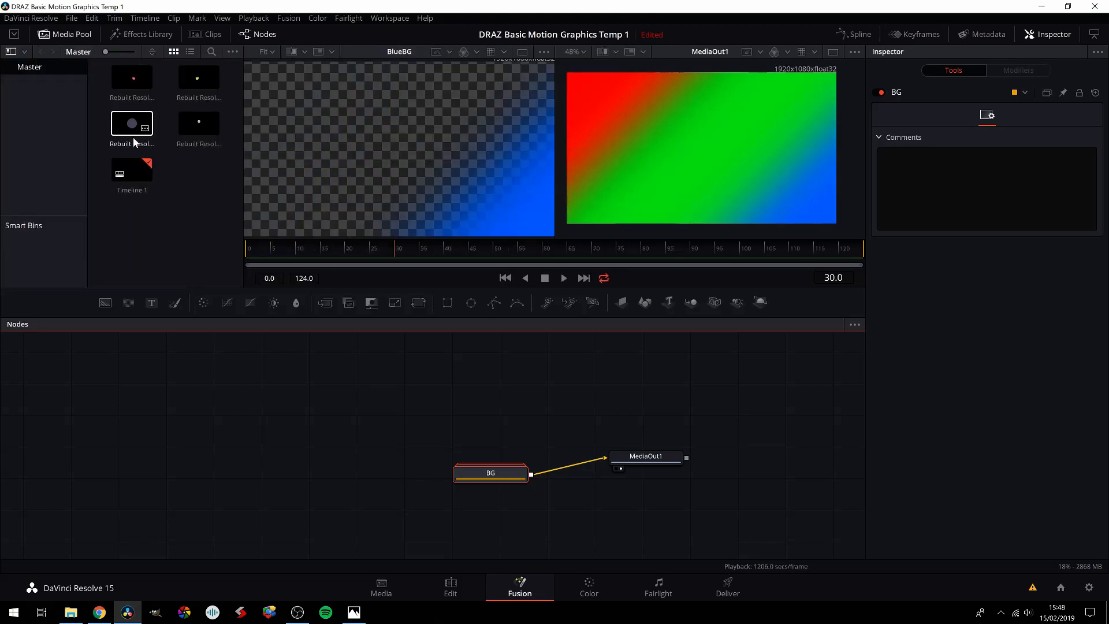
left_click_drag(134, 128, 209, 485)
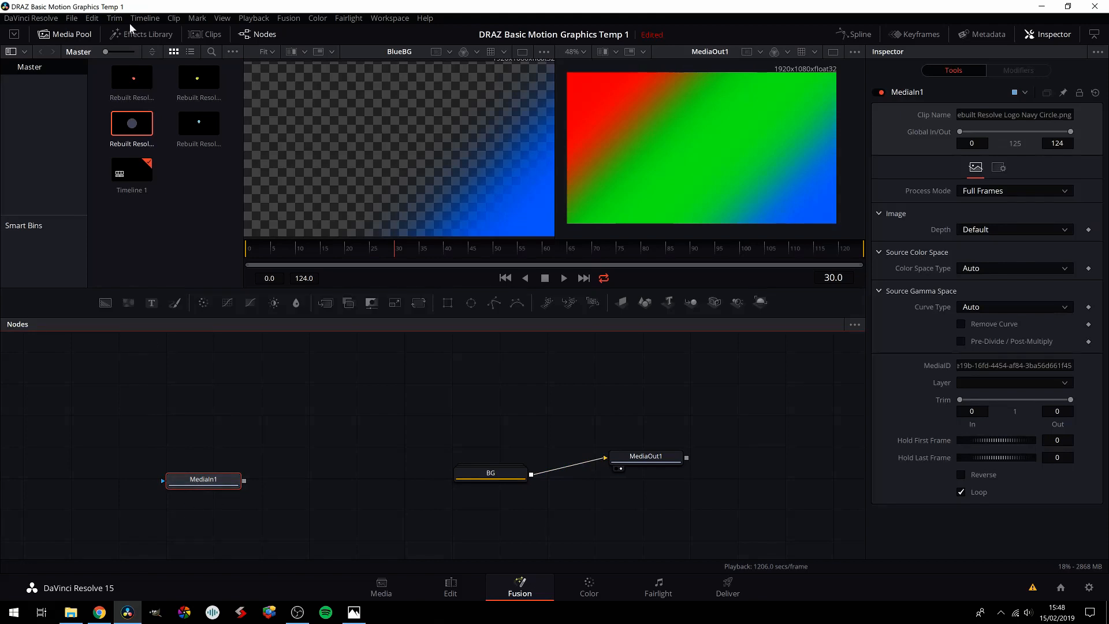
left_click_drag(141, 79, 203, 412)
left_click_drag(194, 77, 205, 432)
left_click_drag(199, 123, 204, 458)
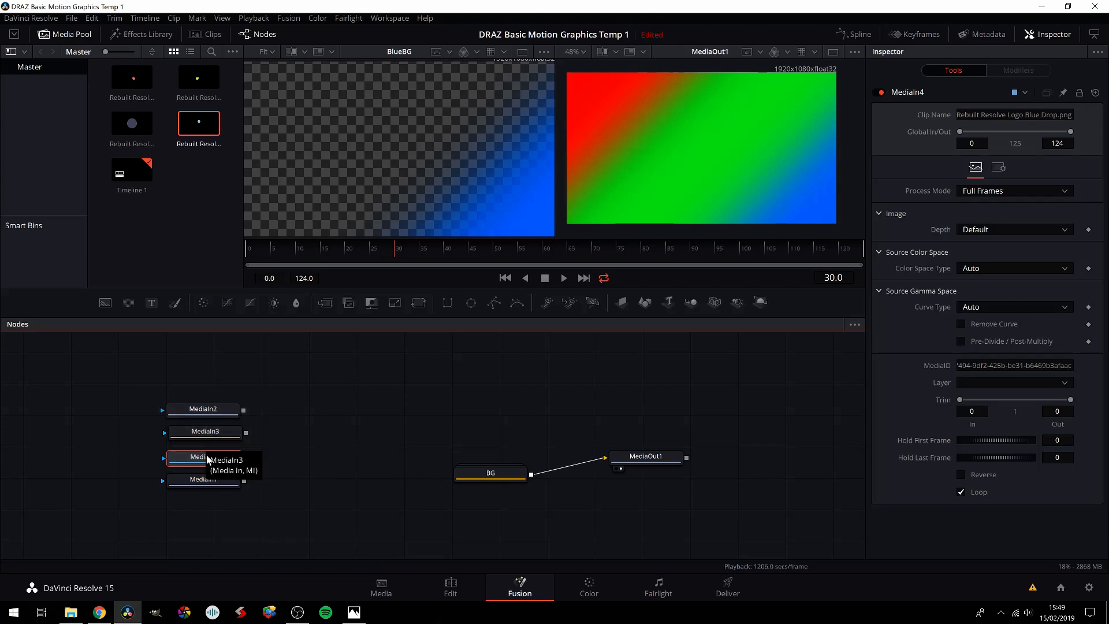
Step: Move the navy circle's MediaIn1 node below and apart from the other MediaIn nodes and show it in a viewer
left_click_drag(205, 479, 211, 485)
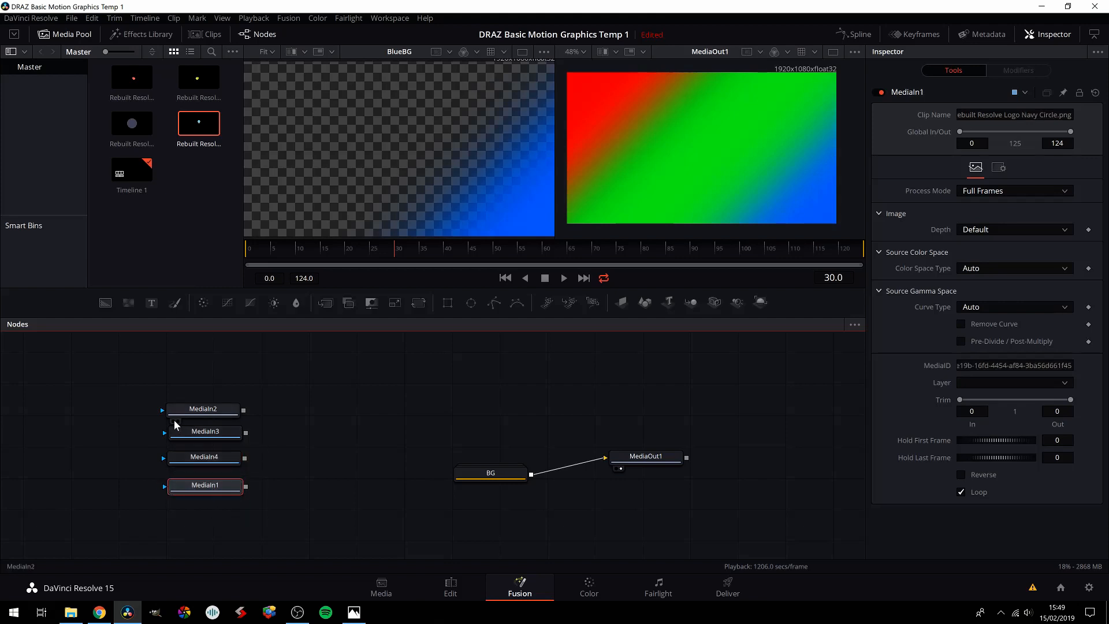
left_click_drag(206, 488, 262, 504)
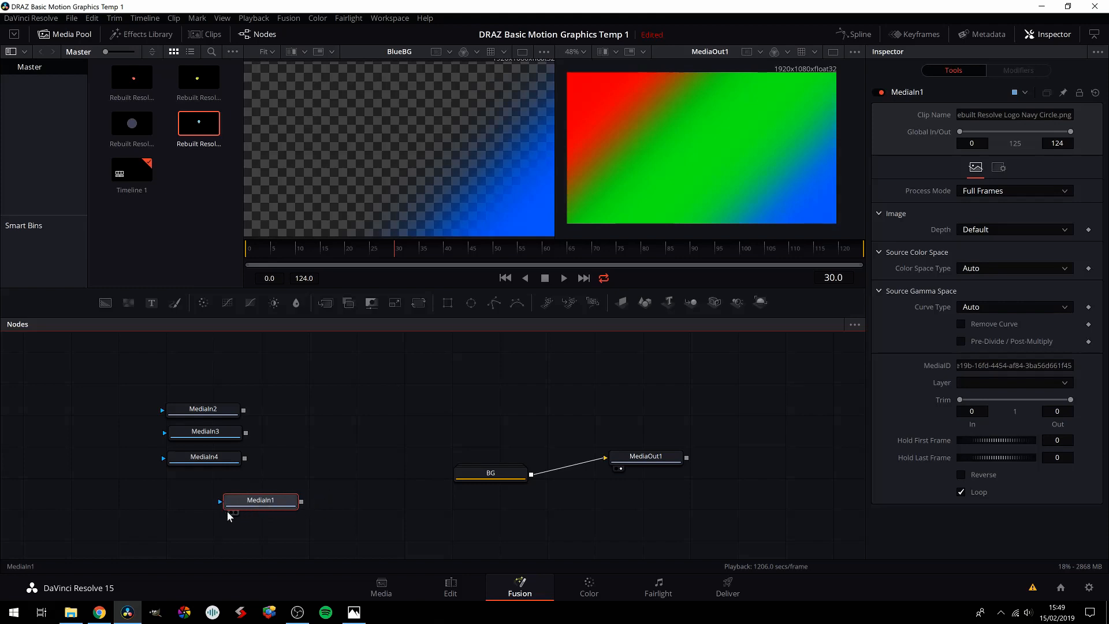
left_click(231, 511)
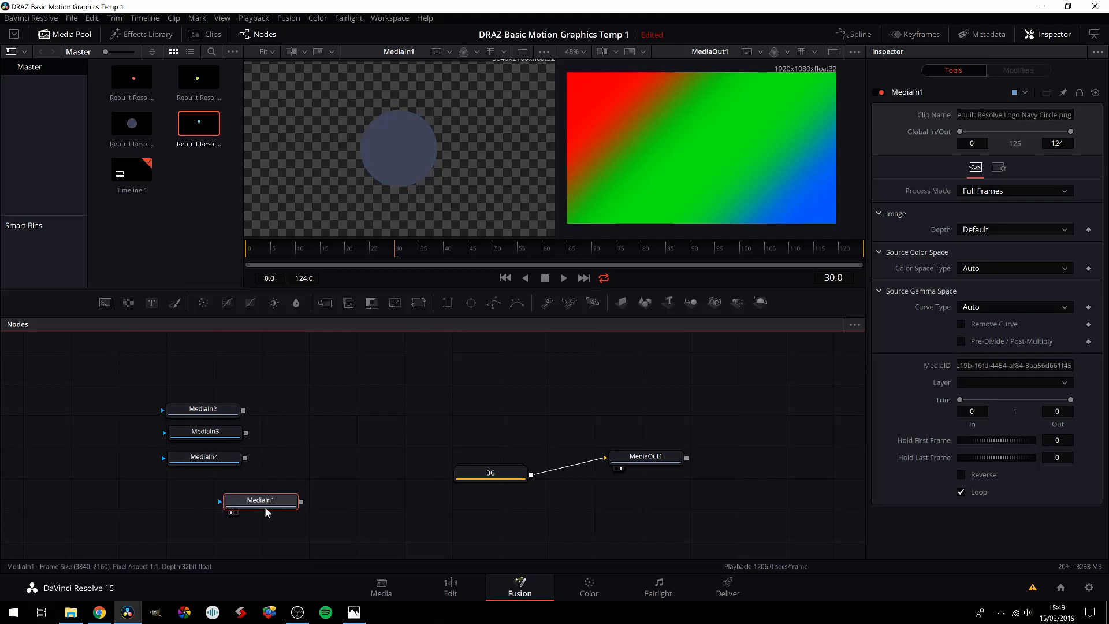
left_click_drag(266, 505, 269, 504)
Step: Add a Merge node directly above MediaIn1 and feed MediaIn1 into its background input
left_click_drag(325, 303, 330, 450)
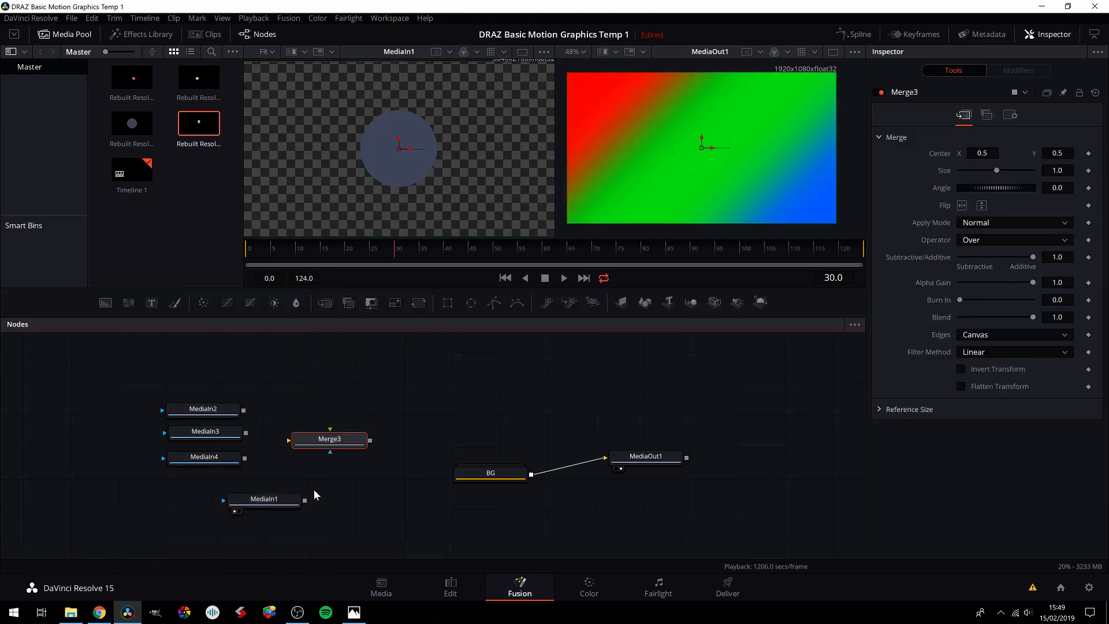
mouse_move(304, 500)
left_mouse_down()
mouse_move(334, 442)
mouse_move(325, 477)
mouse_move(303, 477)
mouse_move(281, 501)
mouse_move(316, 501)
left_mouse_up()
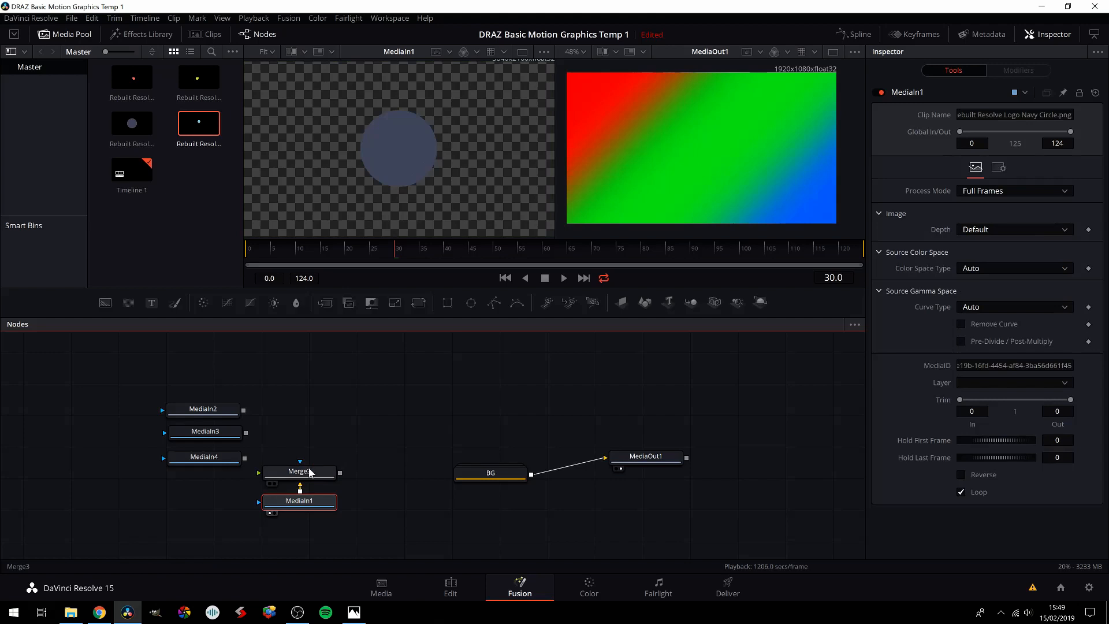
left_click(308, 475)
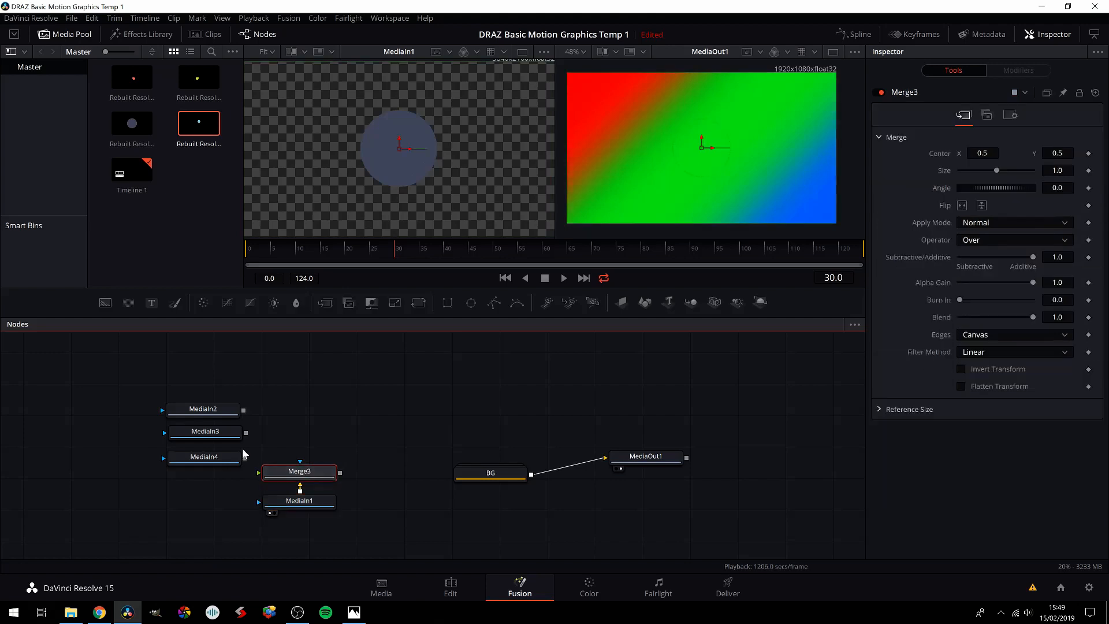
Step: Space the three drop nodes MediaIn2, MediaIn3 and MediaIn4 in a column, further away from the navy circle's nodes
left_click(209, 411)
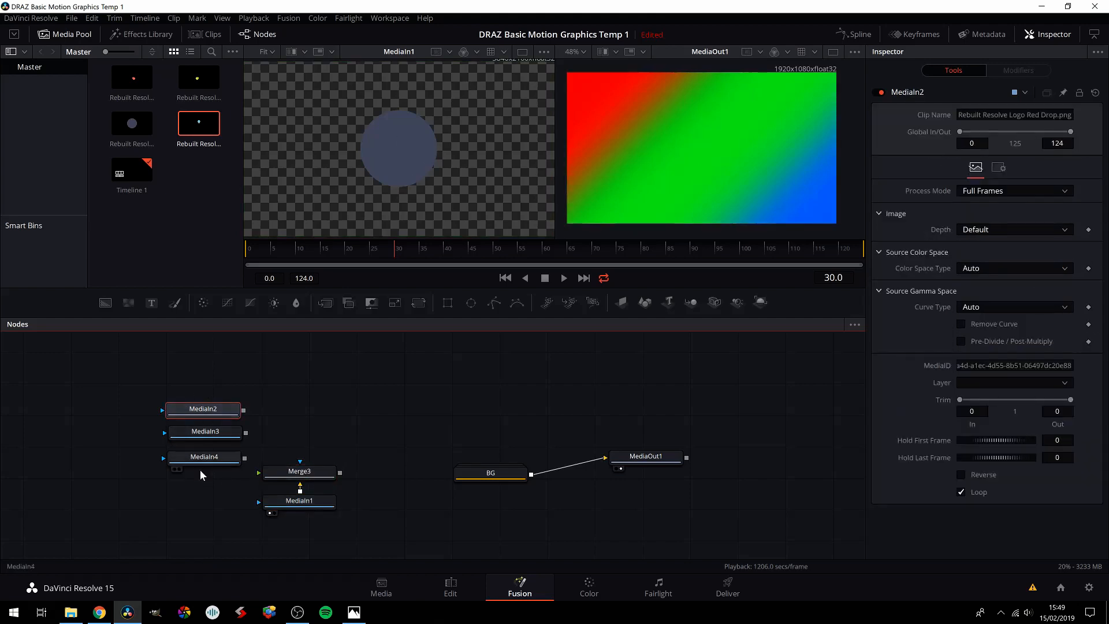
left_click_drag(214, 409, 199, 391)
left_click_drag(202, 430, 182, 418)
left_click_drag(201, 457, 178, 442)
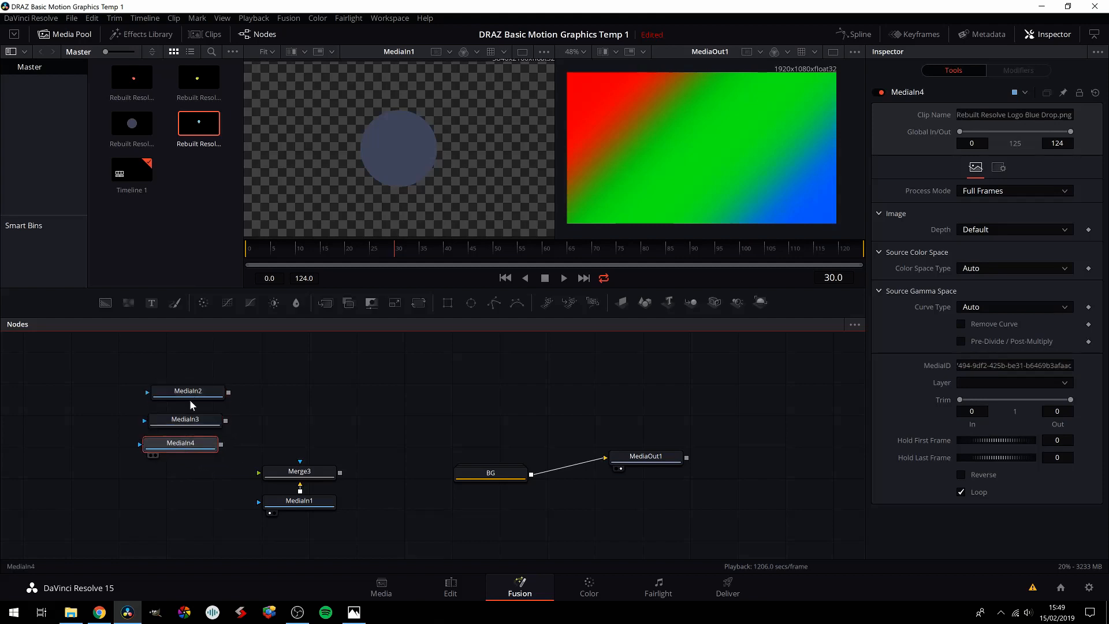
left_click_drag(191, 394, 172, 437)
Step: Add a Merge node beside MediaIn2, feeding MediaIn2 into its foreground and MediaIn3 into its background
left_click_drag(326, 302, 272, 390)
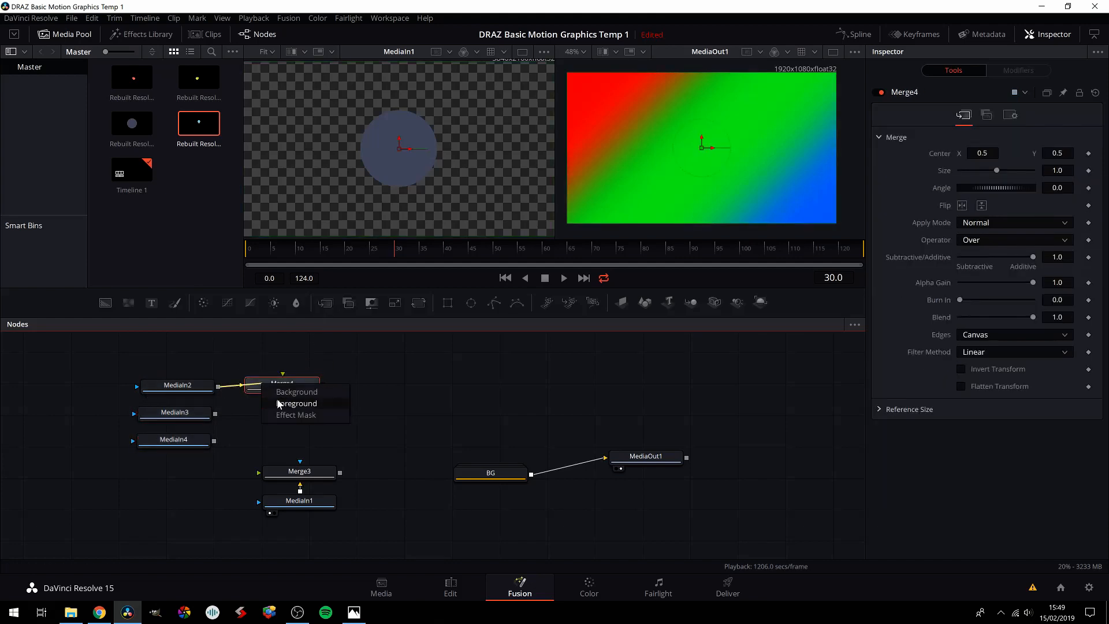
left_click(277, 404)
left_click_drag(215, 413, 273, 393)
left_click(283, 398)
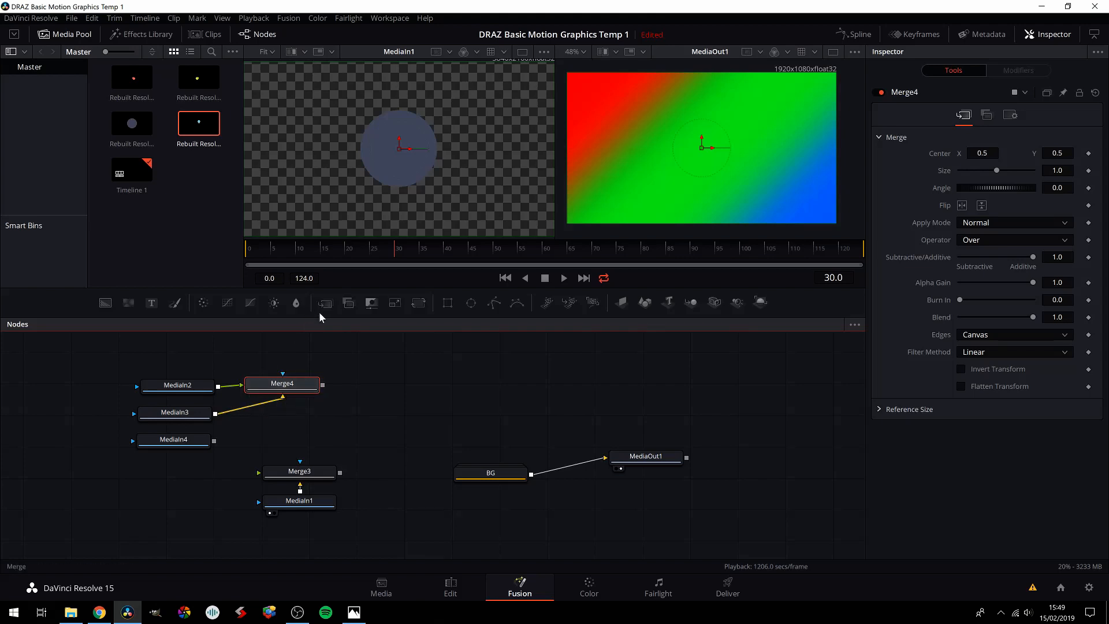
Step: Add another Merge below Merge4 with Merge4 as background and MediaIn4 as foreground, and show it in the second viewer
left_click_drag(325, 303, 290, 424)
left_click_drag(215, 442, 244, 431)
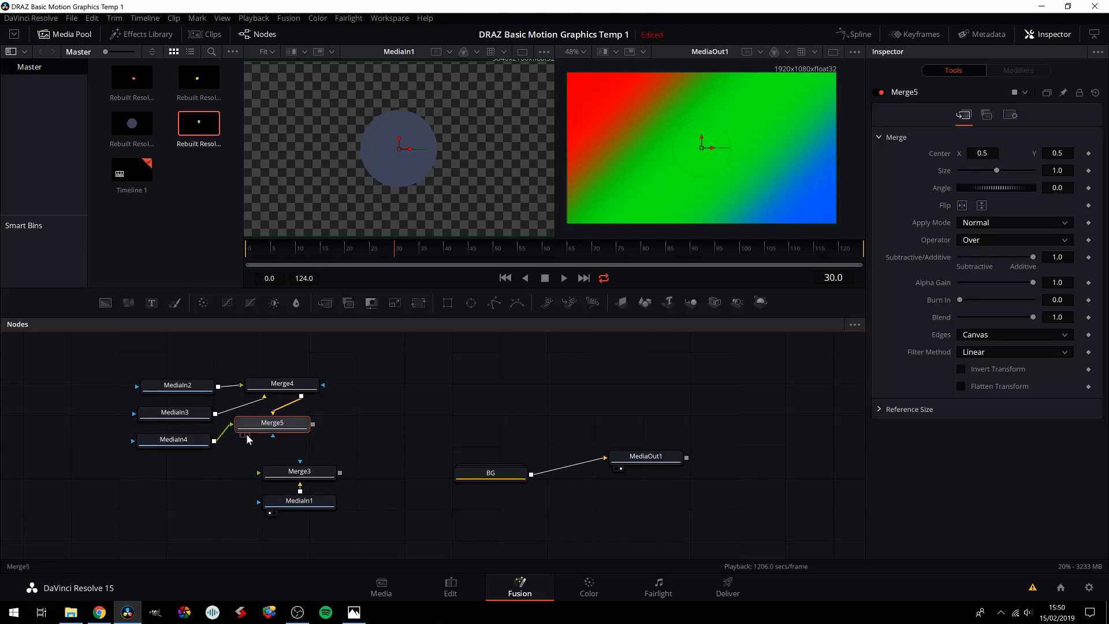
left_click(247, 437)
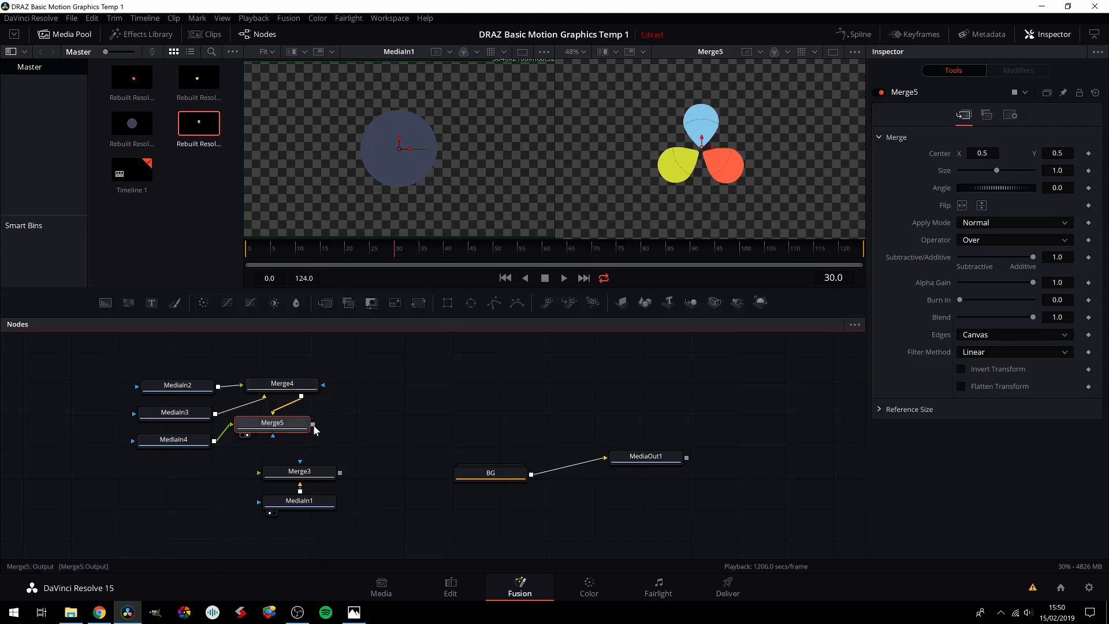
Step: Try feeding Merge5 into Merge3's foreground, view MediaIn1 in the second viewer, and undo the connection
left_click_drag(317, 434, 303, 475)
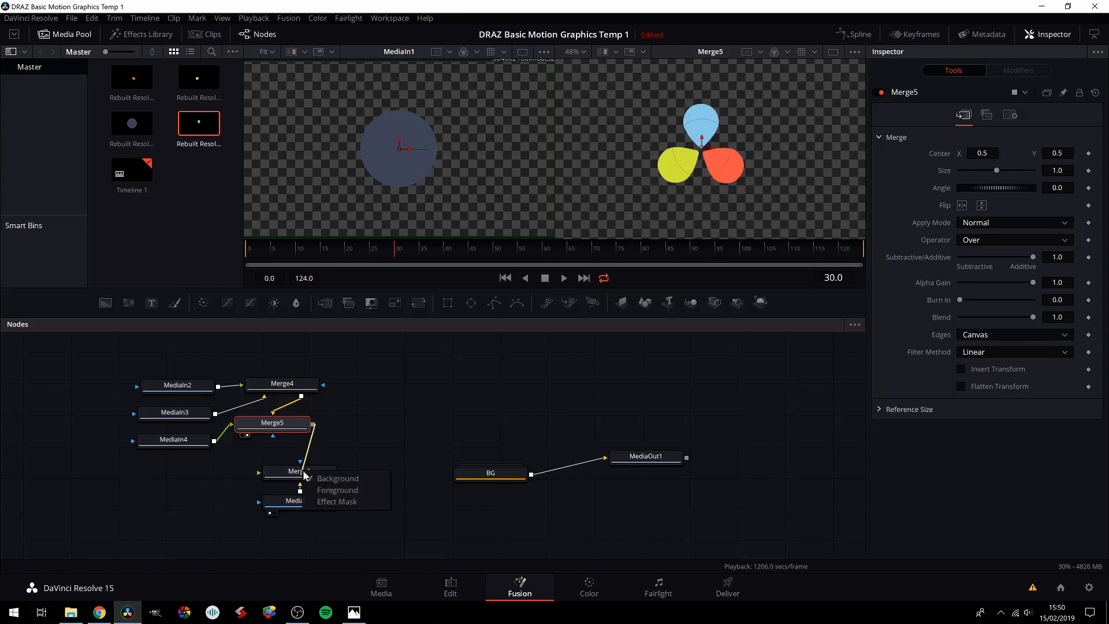
left_click(310, 489)
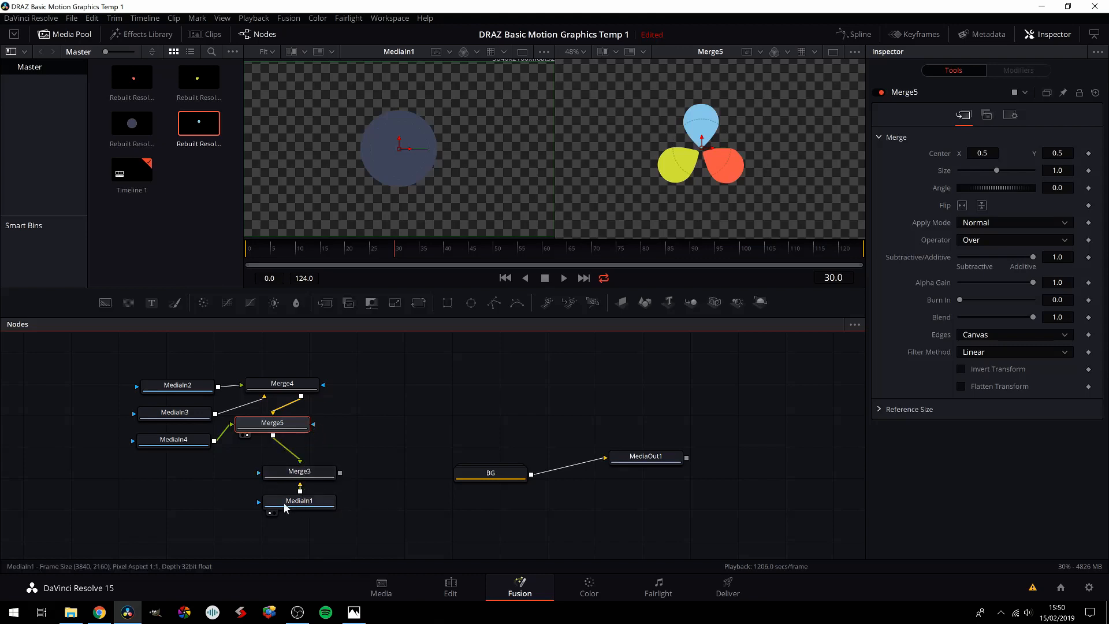
left_click(285, 507)
key("2")
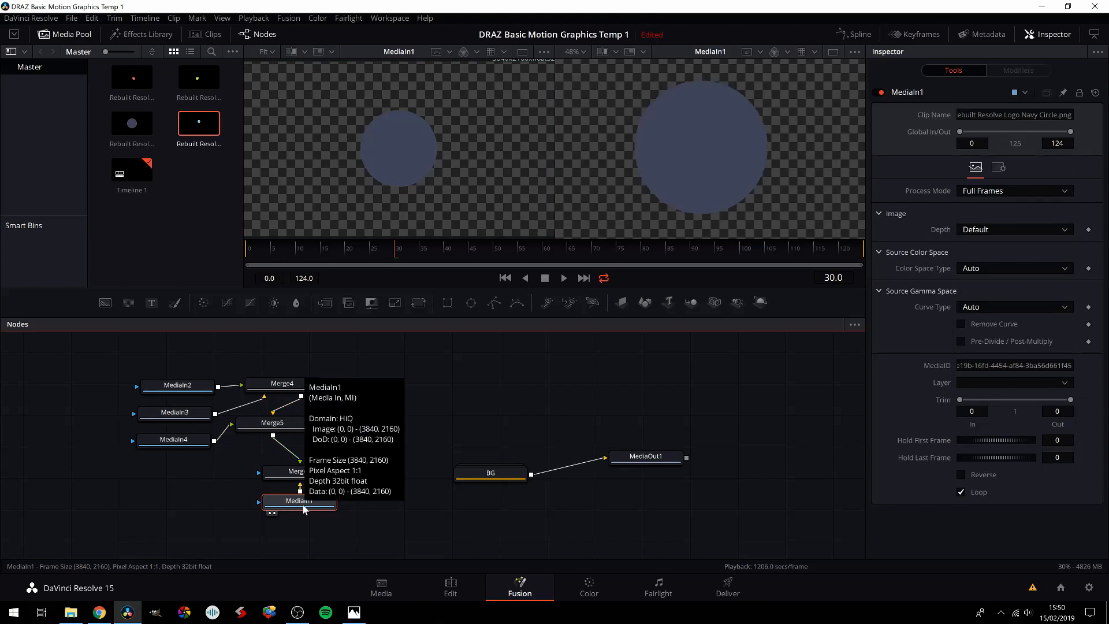
key("ctrl+z")
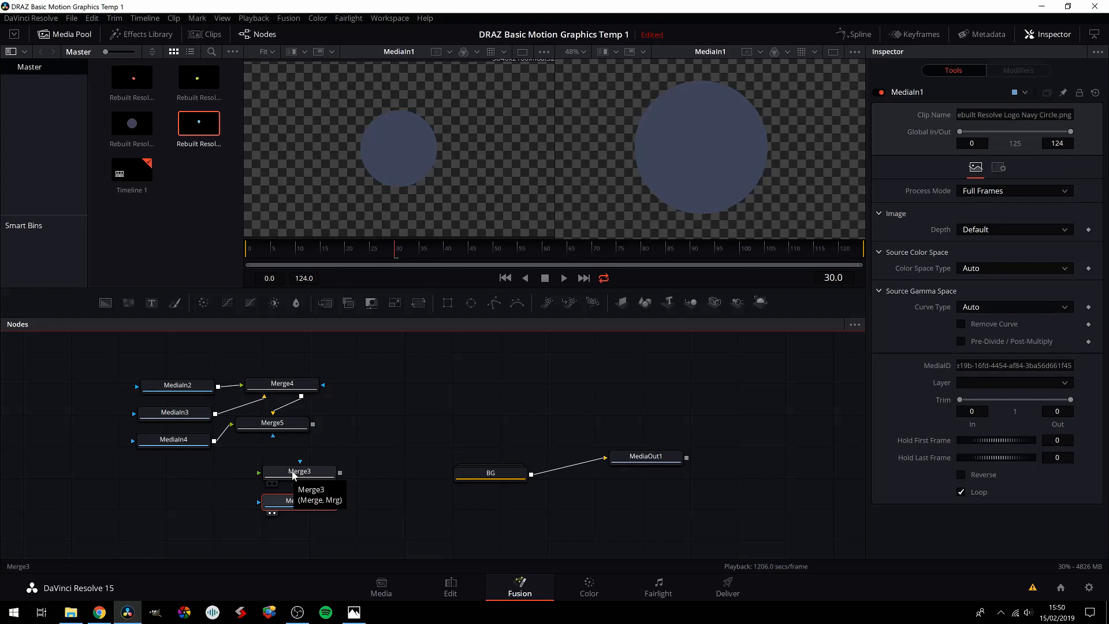
Step: Reconnect Merge5 to Merge3's foreground, clear MediaIn1 from the first viewer and nudge the Merge3 and MediaIn1 nodes apart
left_click_drag(312, 424, 312, 474)
left_click(334, 491)
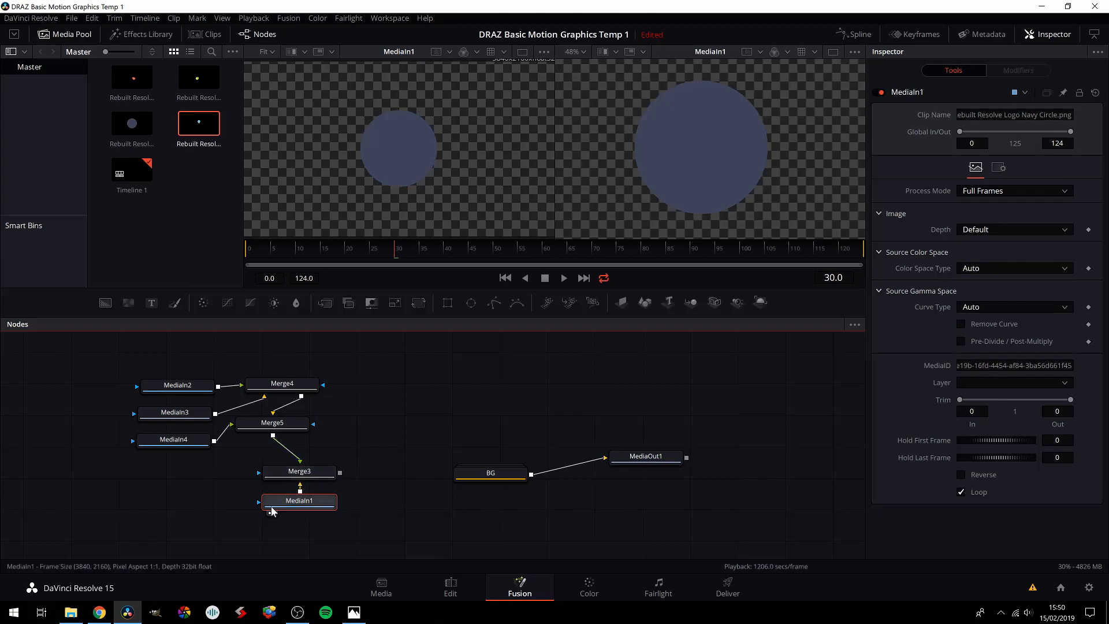
left_click(270, 513)
left_click(307, 474)
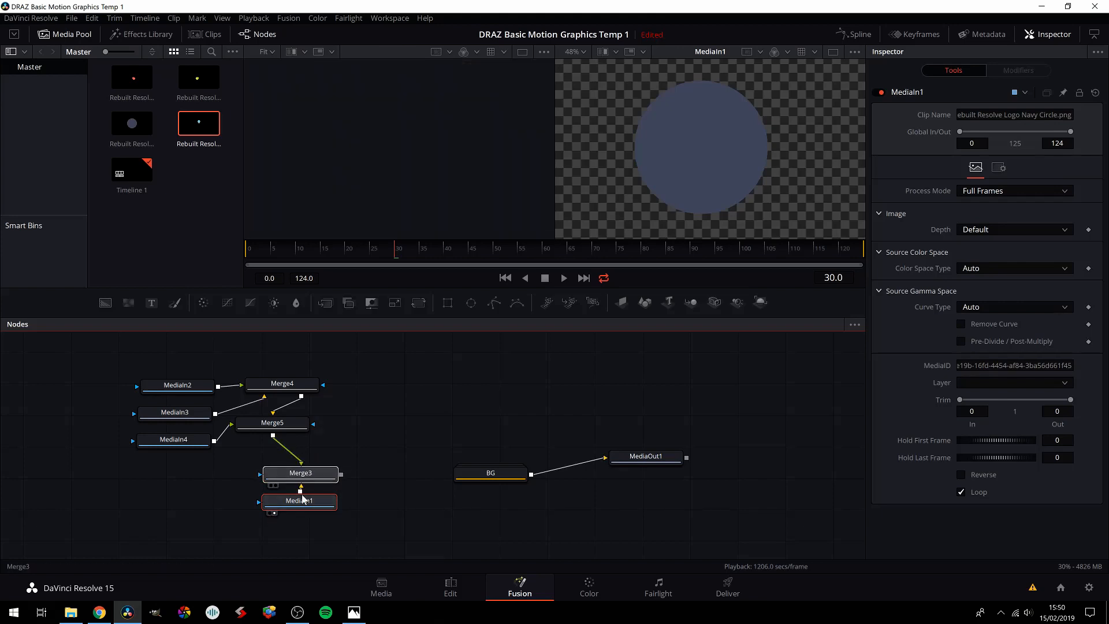
left_click_drag(302, 504, 301, 510)
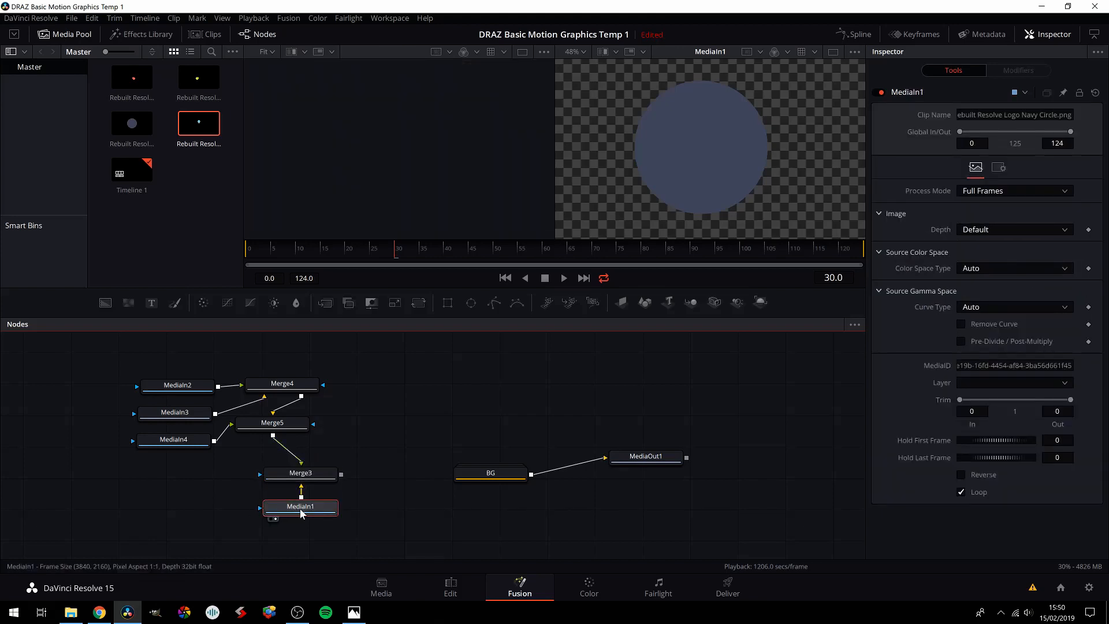
Step: Undo the recent node moves and Merge5 connections, redoing only the link from Merge4 to Merge5
key("ctrl+z")
key("ctrl+z")
key("ctrl+z")
key("ctrl+z")
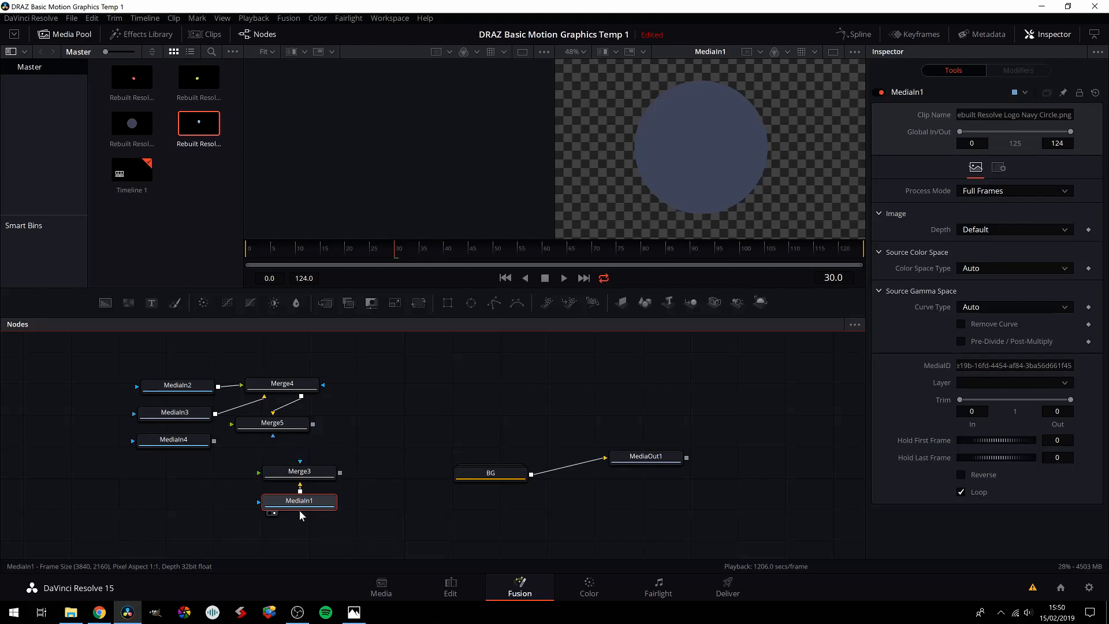
key("ctrl+z")
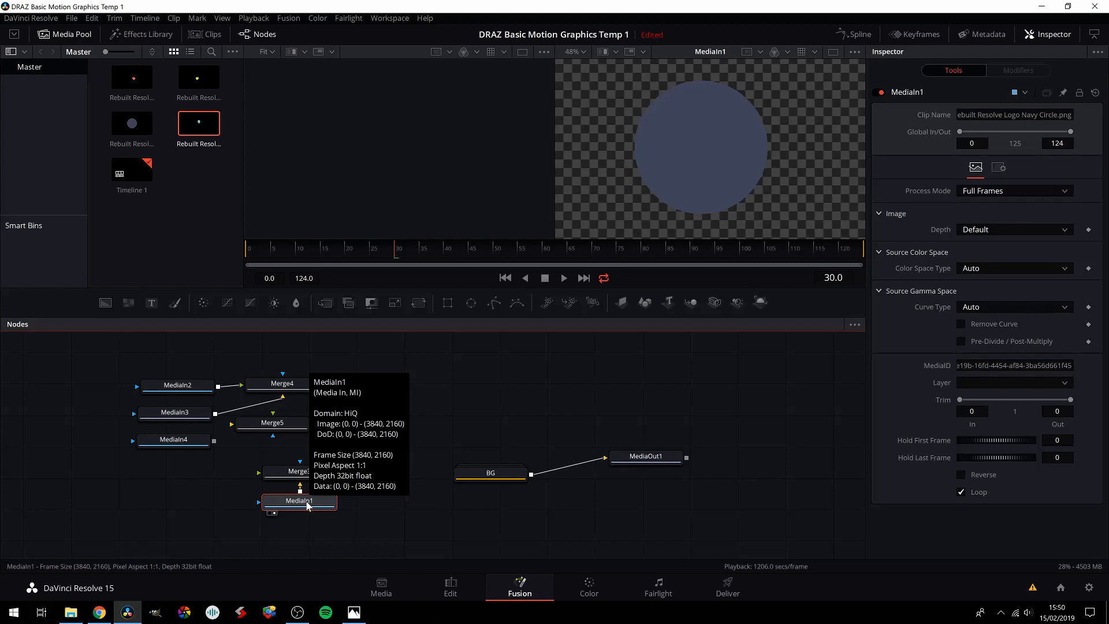
key("ctrl+shift+z")
Step: Rewire Merge5 with Merge4 as foreground and MediaIn4 as background, show it in the first viewer and reposition the node
left_click_drag(295, 431, 310, 430)
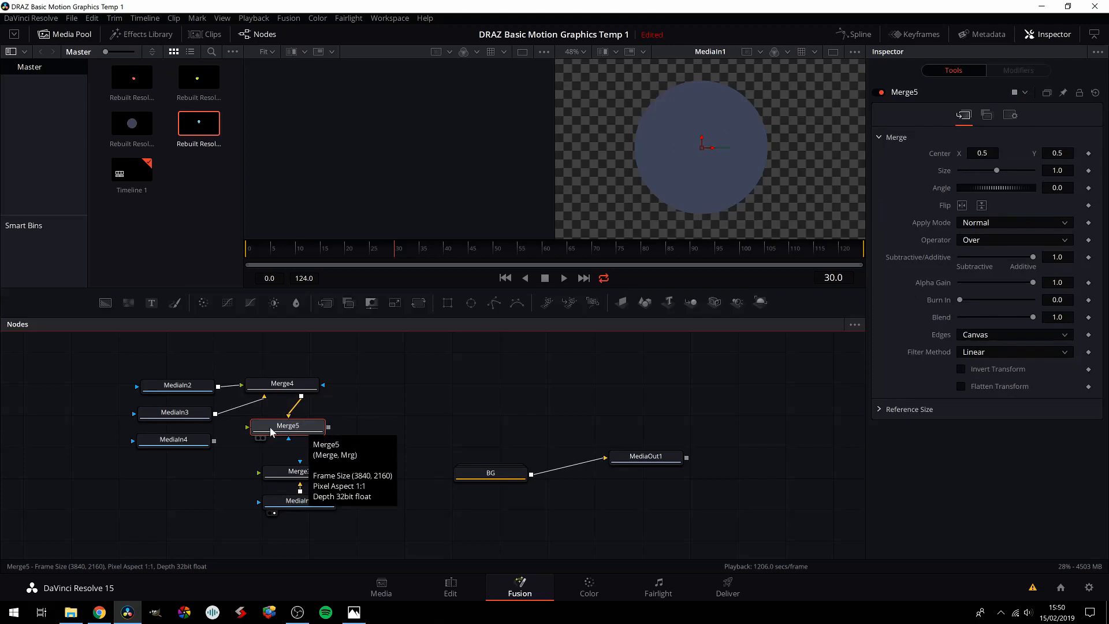
left_click(296, 405)
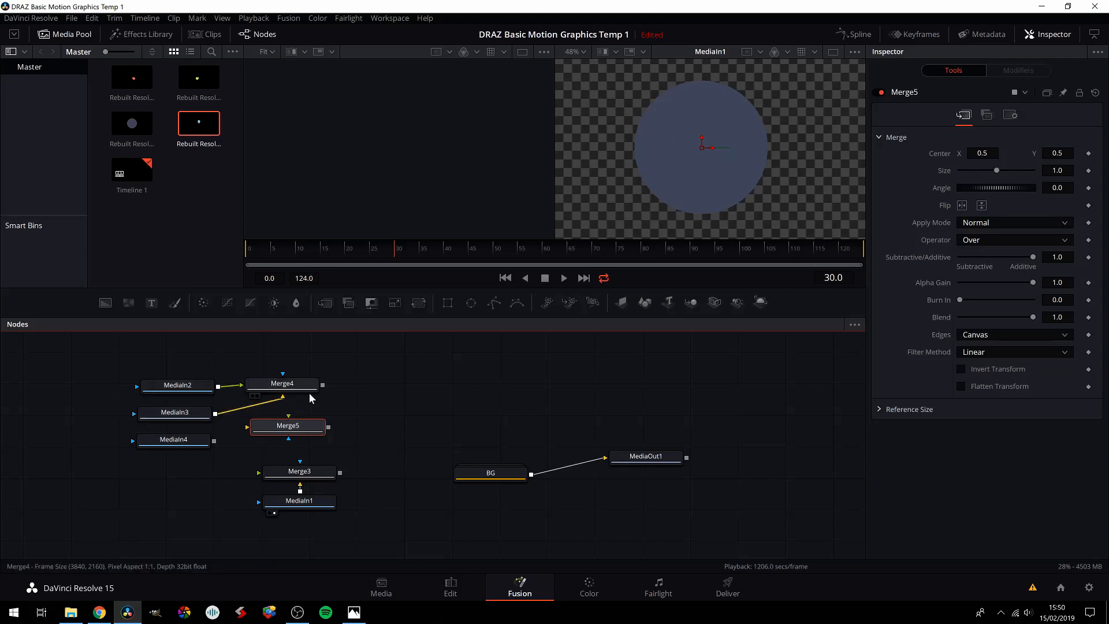
left_click_drag(322, 385, 314, 431)
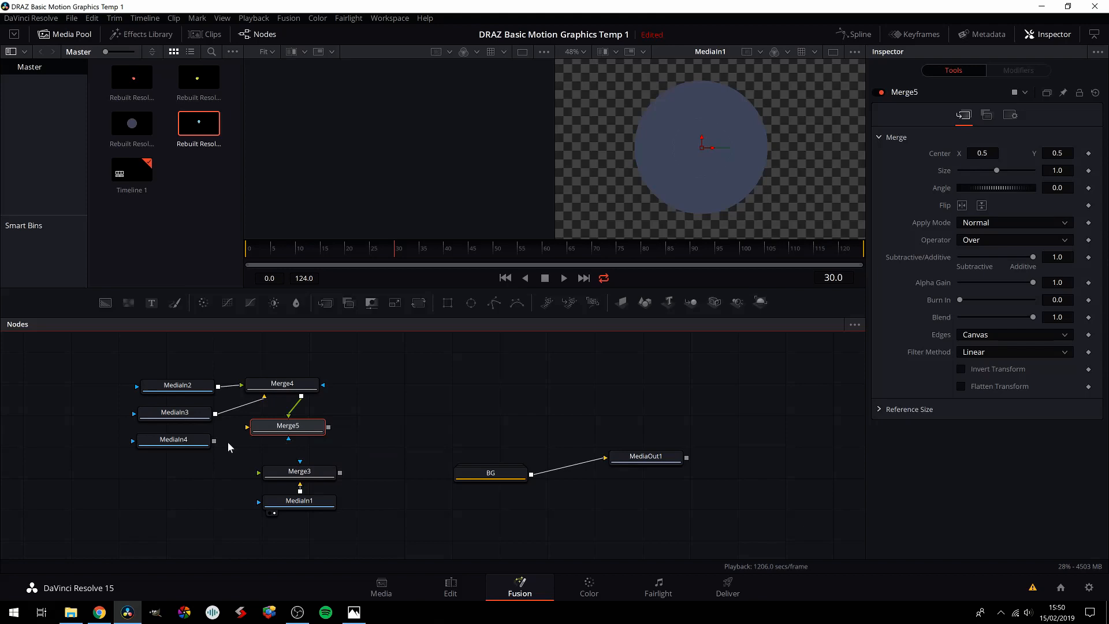
left_click_drag(214, 441, 286, 432)
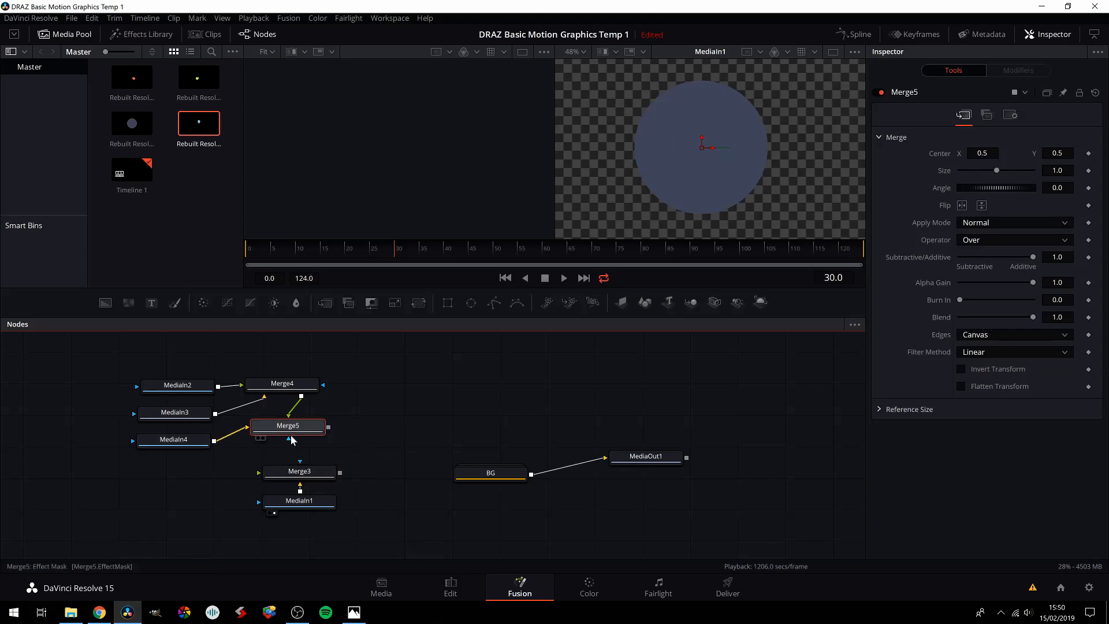
left_click(259, 439)
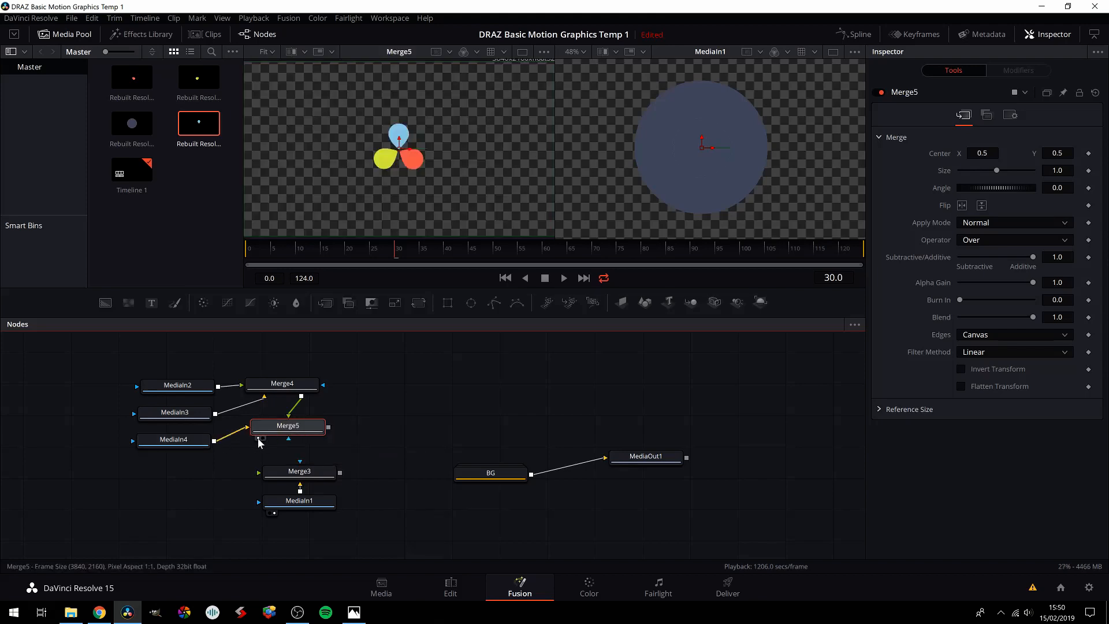
left_click_drag(296, 425, 286, 432)
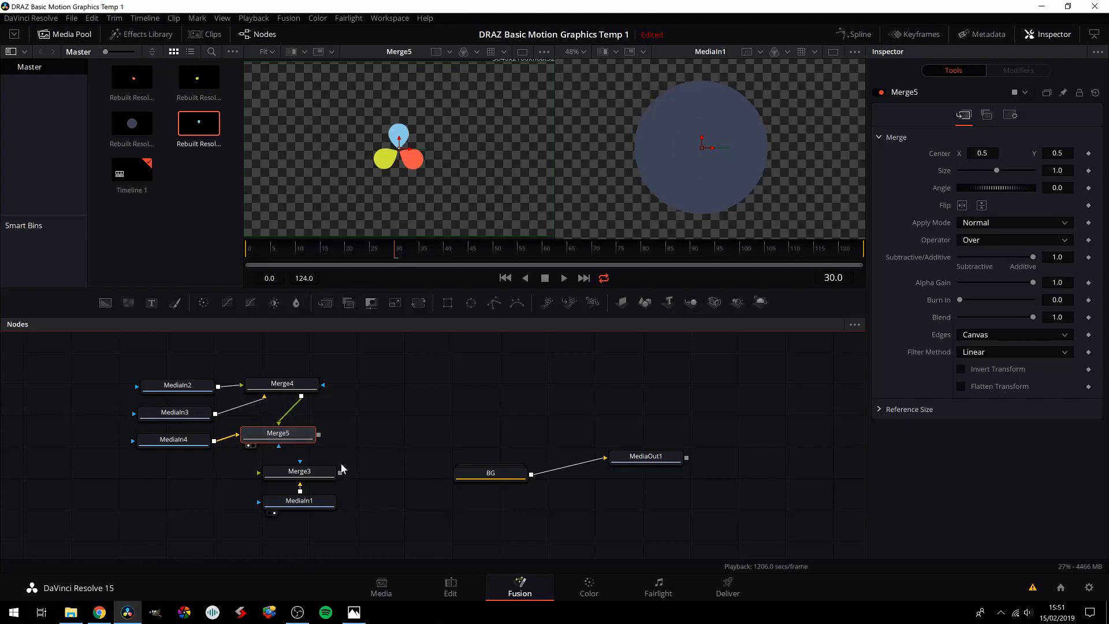
Step: Check Merge3 and its MediaIn1 source one after the other in the second viewer
left_click(288, 477)
left_click(274, 485)
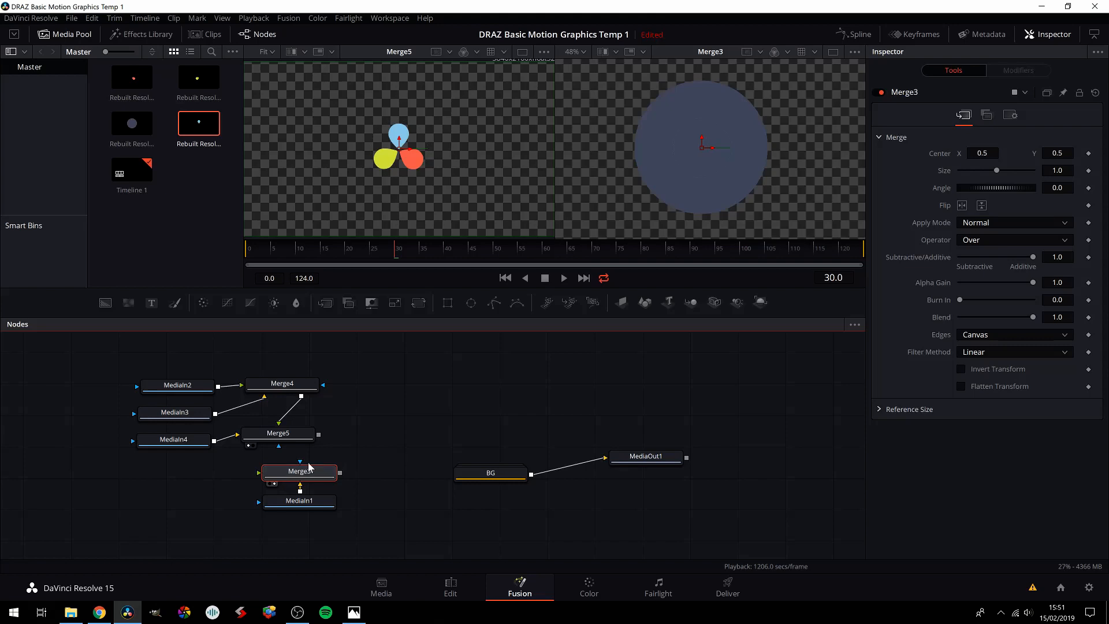
left_click(298, 504)
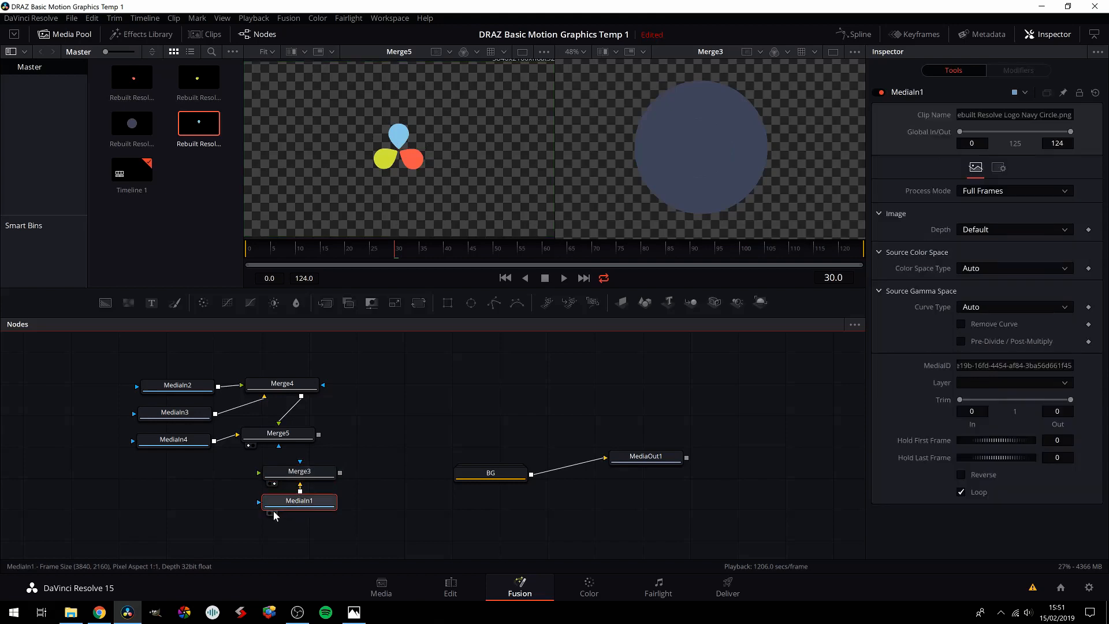
left_click(274, 513)
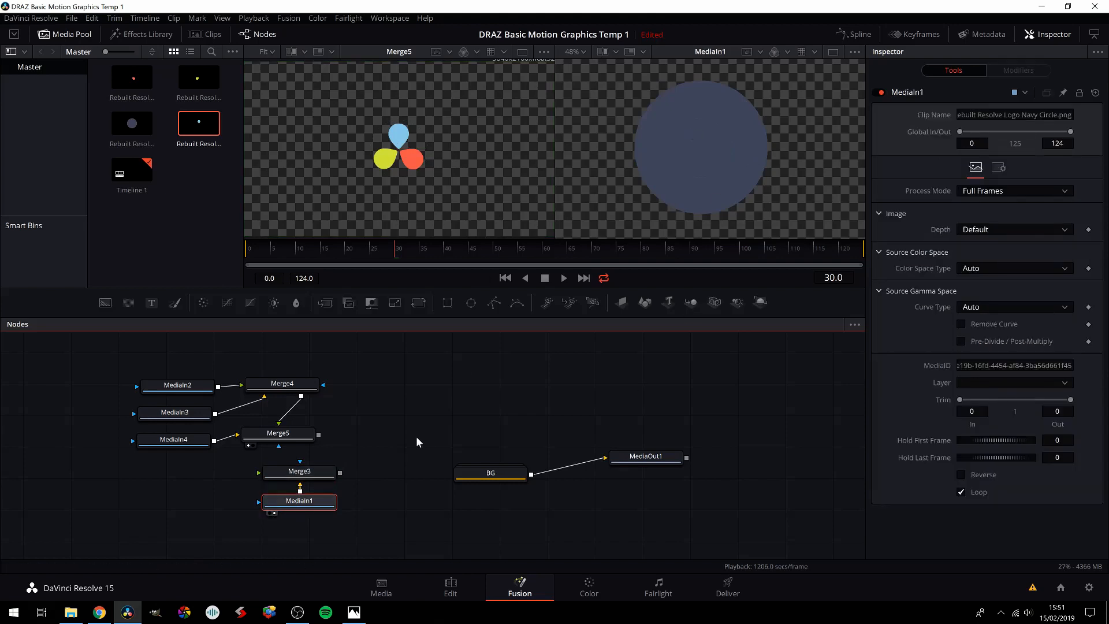
Step: Feed Merge5 into the foreground of Merge3 and show Merge3 in the second viewer
left_click_drag(319, 438, 322, 472)
left_click(335, 490)
left_click(325, 476)
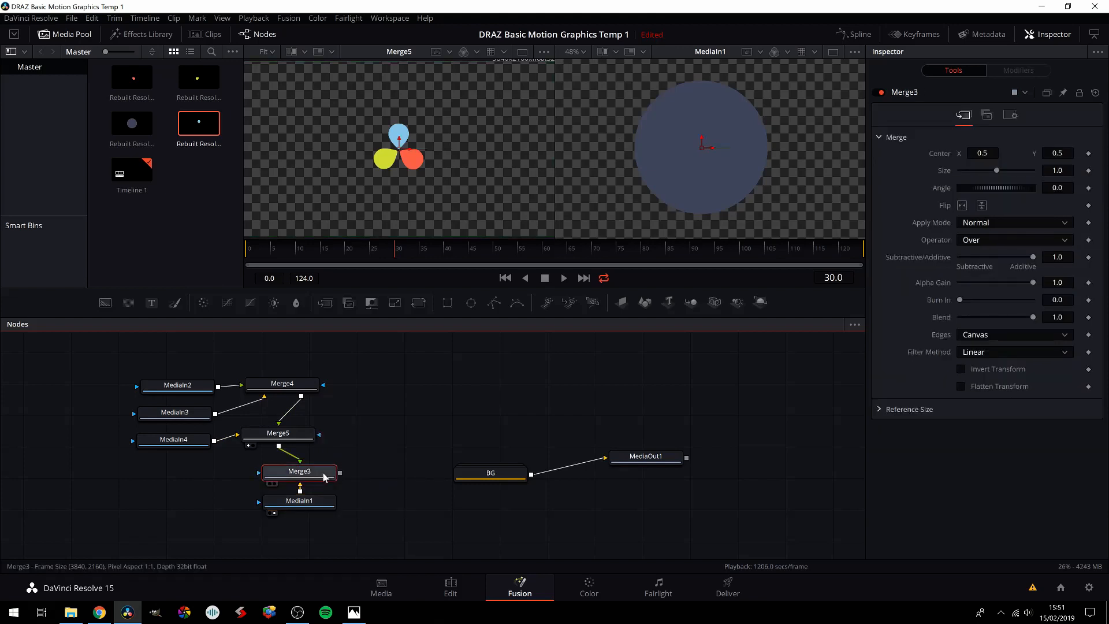
key("2")
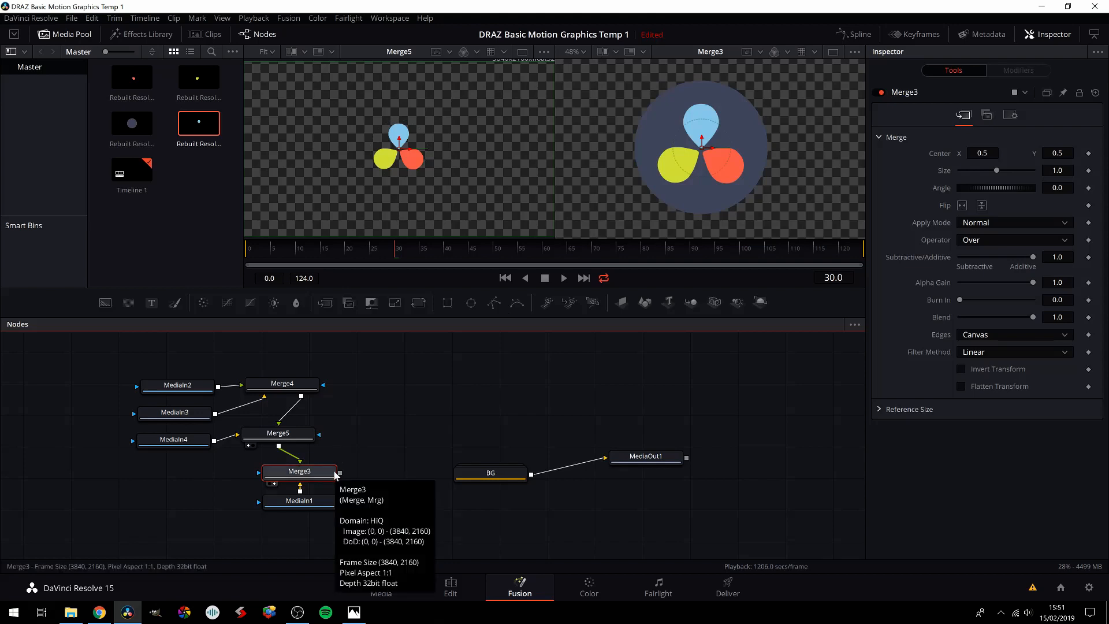
Step: Straighten the Merge4 and Merge5 nodes and group all the logo's MediaIn and Merge nodes
left_click_drag(292, 439, 314, 438)
mouse_move(299, 383)
left_mouse_down()
mouse_move(313, 396)
mouse_move(293, 393)
left_mouse_up()
left_click_drag(166, 361, 306, 532)
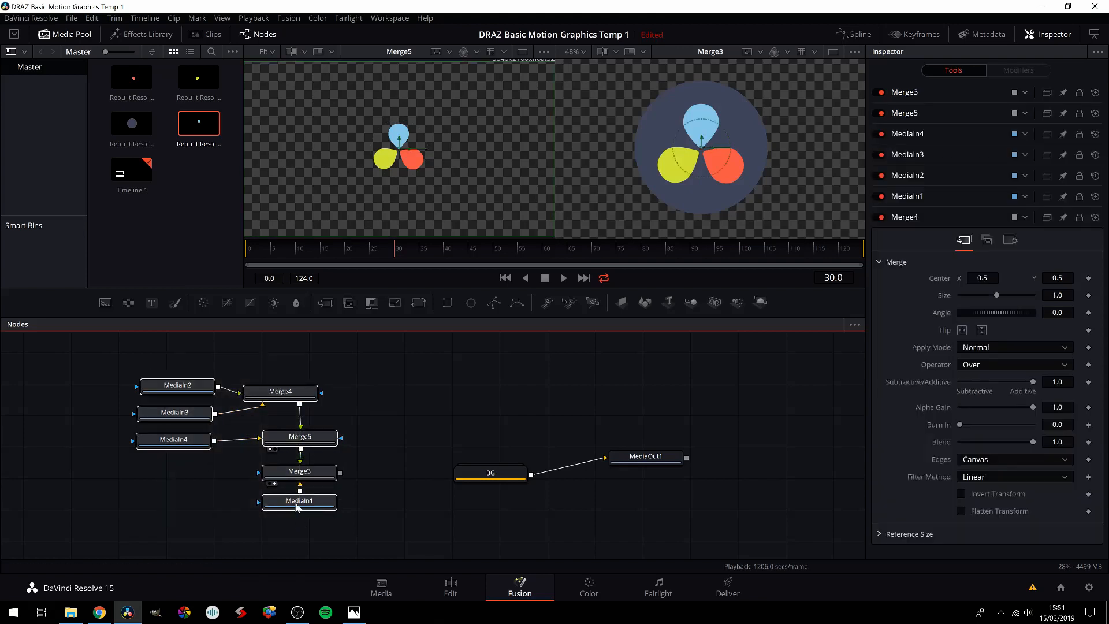
right_click(287, 395)
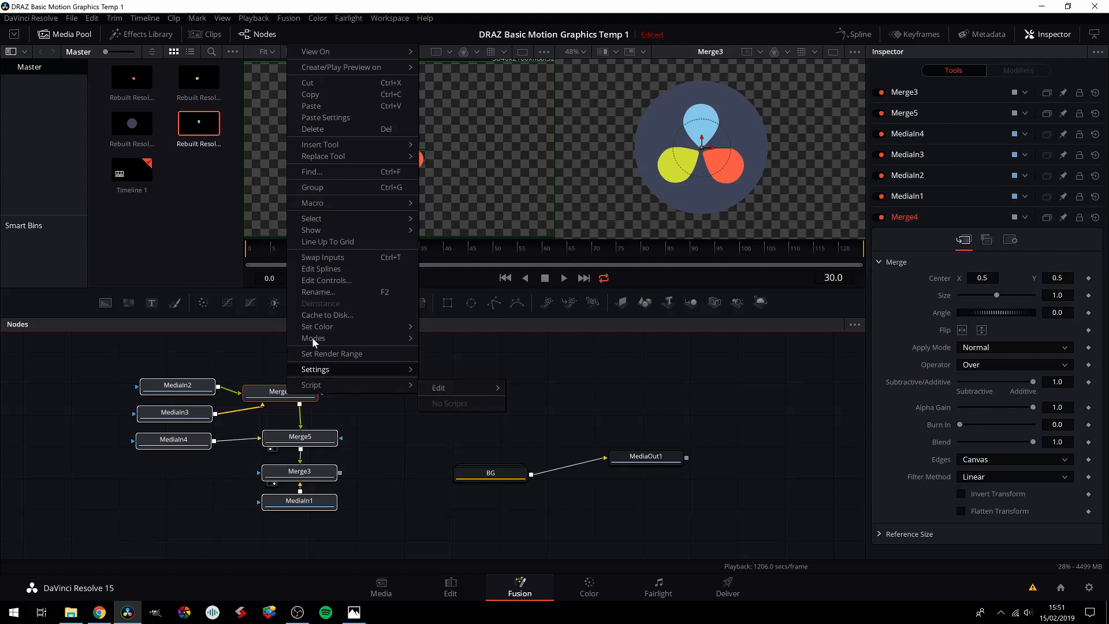
left_click(319, 188)
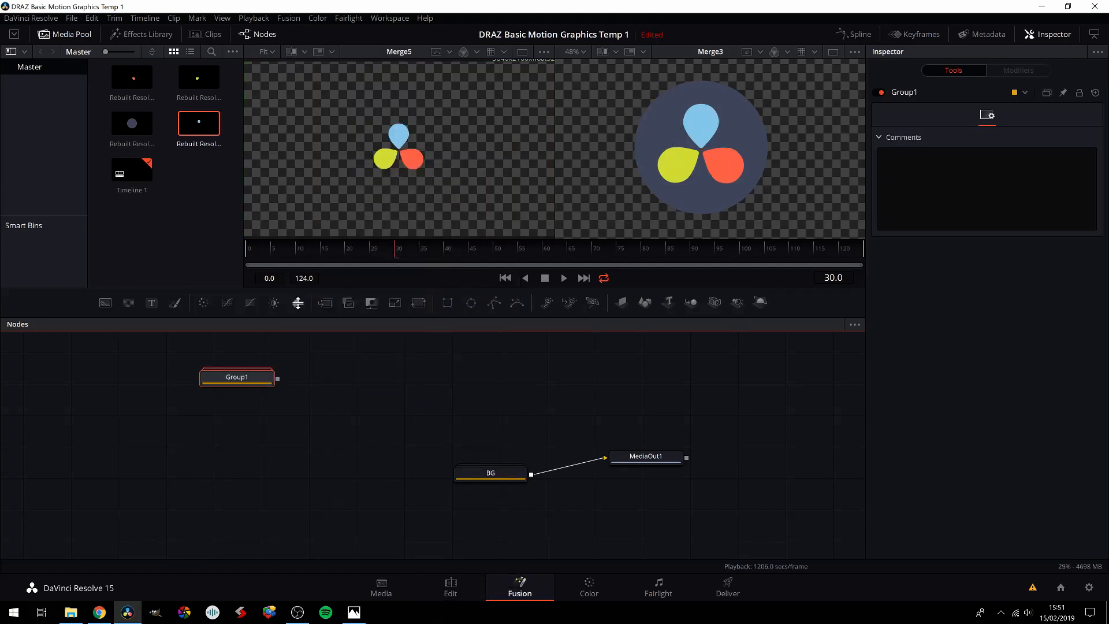
Step: Rename the new group Logo and move it down level with the BG group
key("F2")
type("Logo")
key("Return")
left_click_drag(230, 386, 238, 485)
Step: Move the BG group further from MediaOut1 and disconnect the two
left_click_drag(473, 475, 449, 477)
left_click(561, 467)
left_click(426, 446)
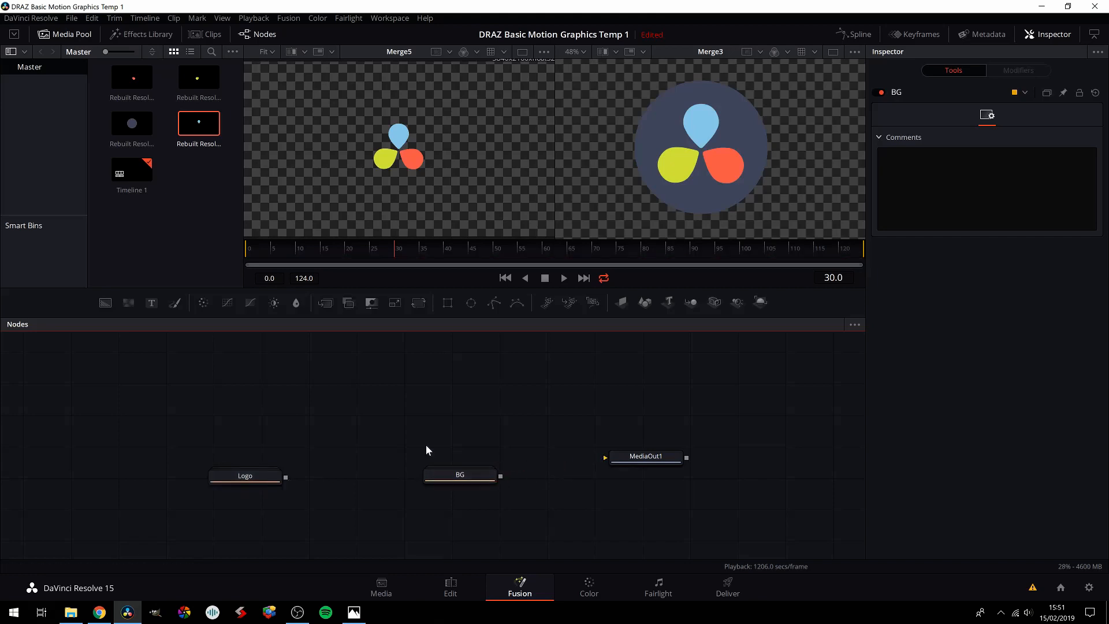
Step: Add a Merge with BG as background and Logo as foreground, connect it to MediaOut1 and show MediaOut1 in the second viewer
left_click_drag(331, 317, 357, 431)
left_click_drag(500, 476, 407, 442)
left_click_drag(451, 480, 347, 468)
left_click_drag(276, 478, 638, 456)
left_click(395, 450)
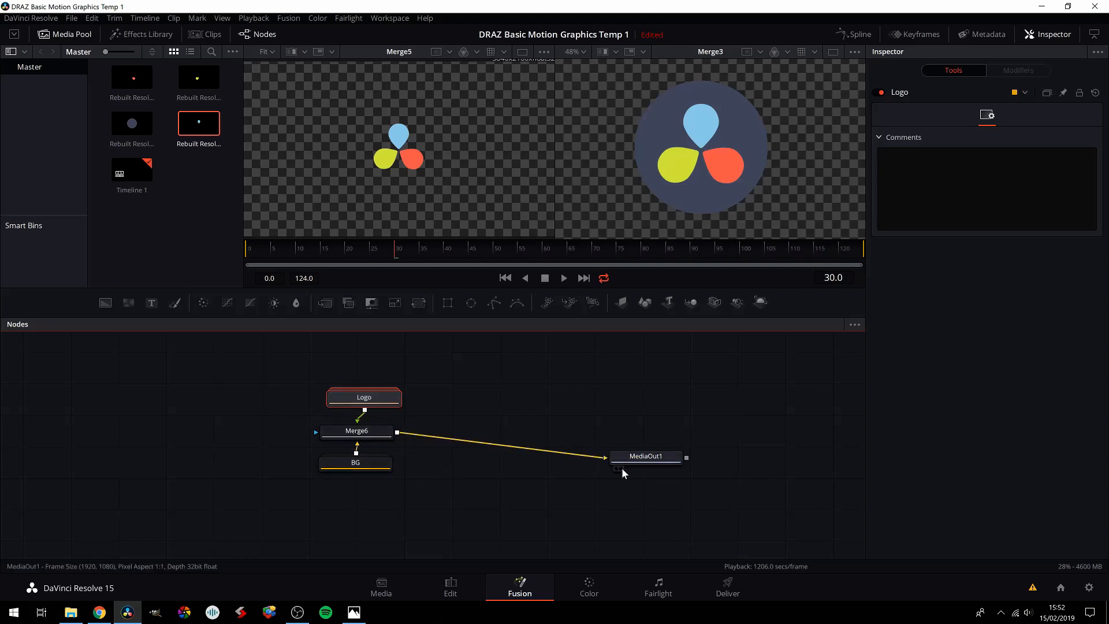
left_click(621, 468)
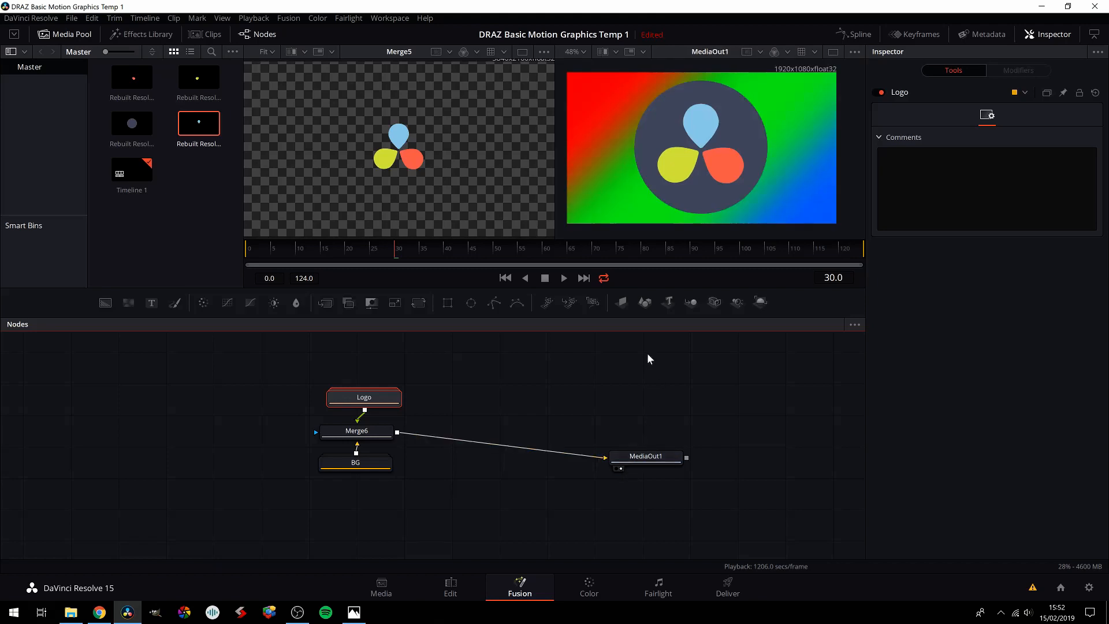
Step: Arrange Logo, Merge6 and BG in a vertical stack with Merge6 level with MediaOut1, and select the Logo group
left_click_drag(353, 399, 376, 480)
left_click_drag(368, 434, 463, 424)
left_click(465, 463)
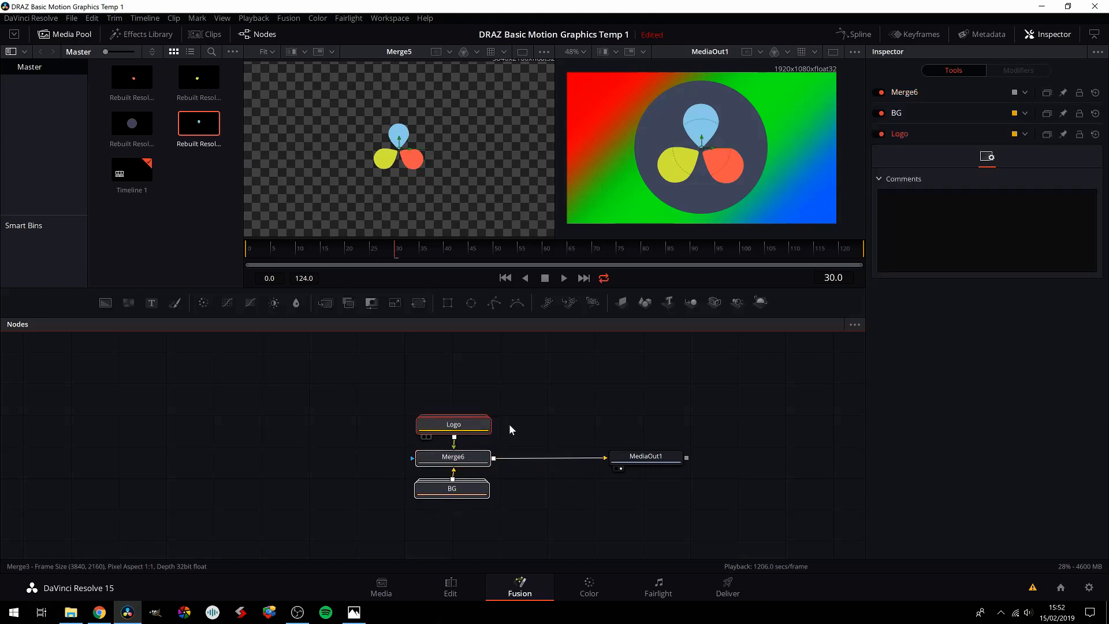
left_click(512, 424)
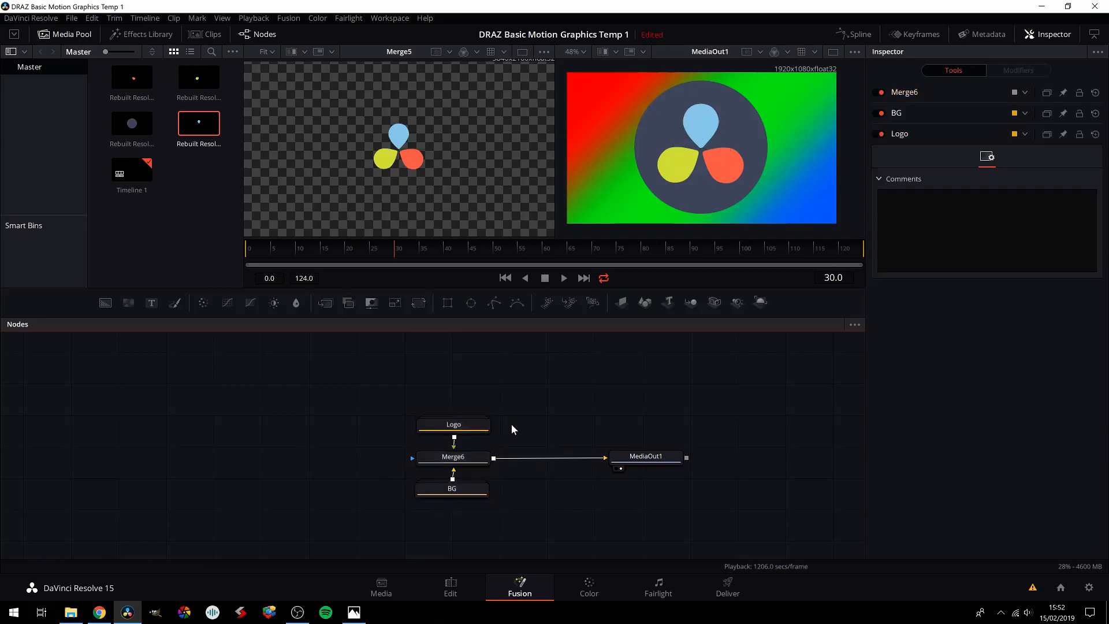
left_click(453, 426)
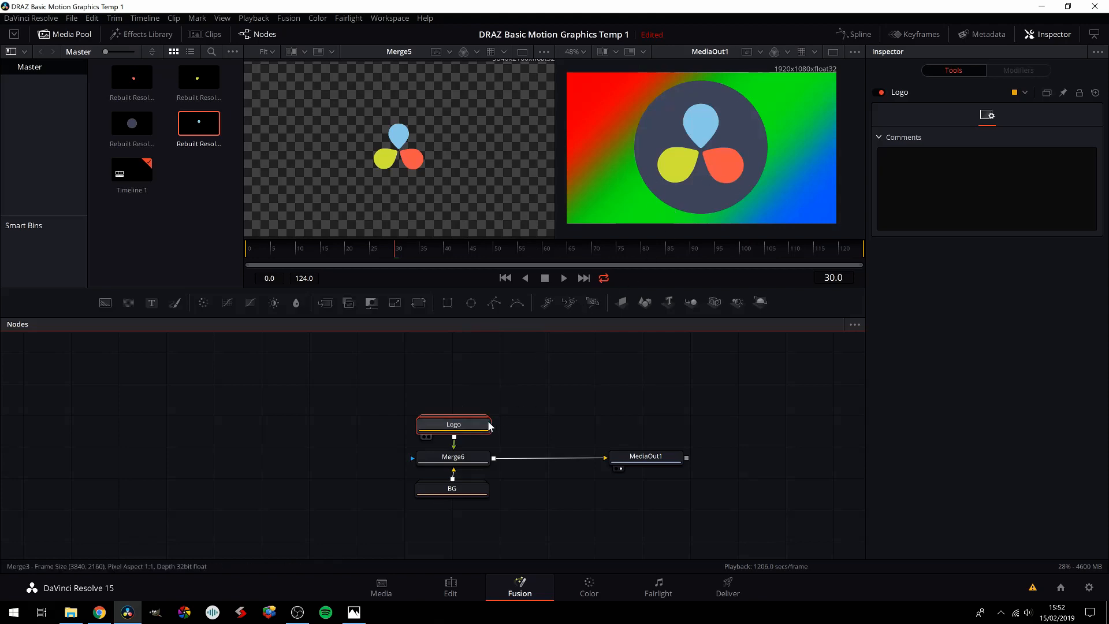
Step: Move the Logo group higher above Merge6 to leave room between them, checking the nodes inside the group
left_click_drag(465, 430, 464, 405)
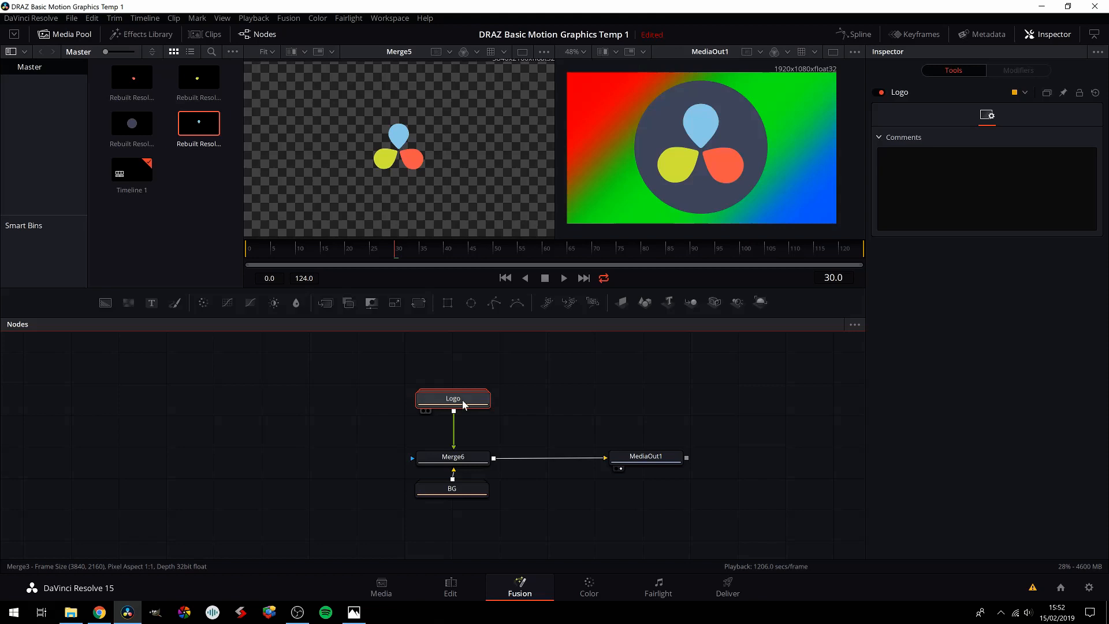
double_click(464, 404)
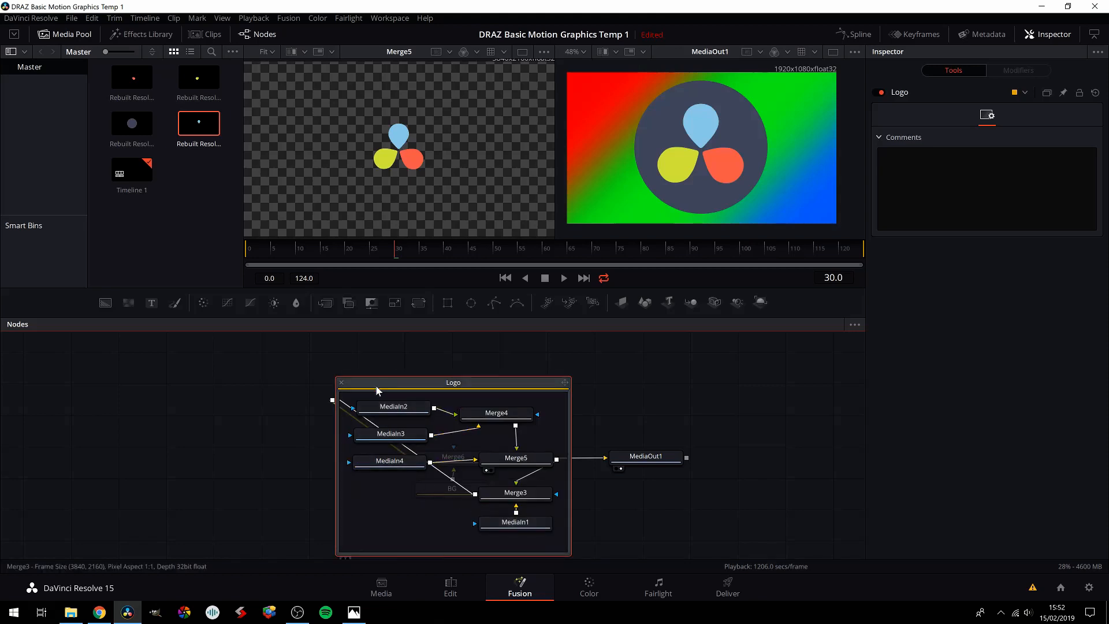
left_click(341, 383)
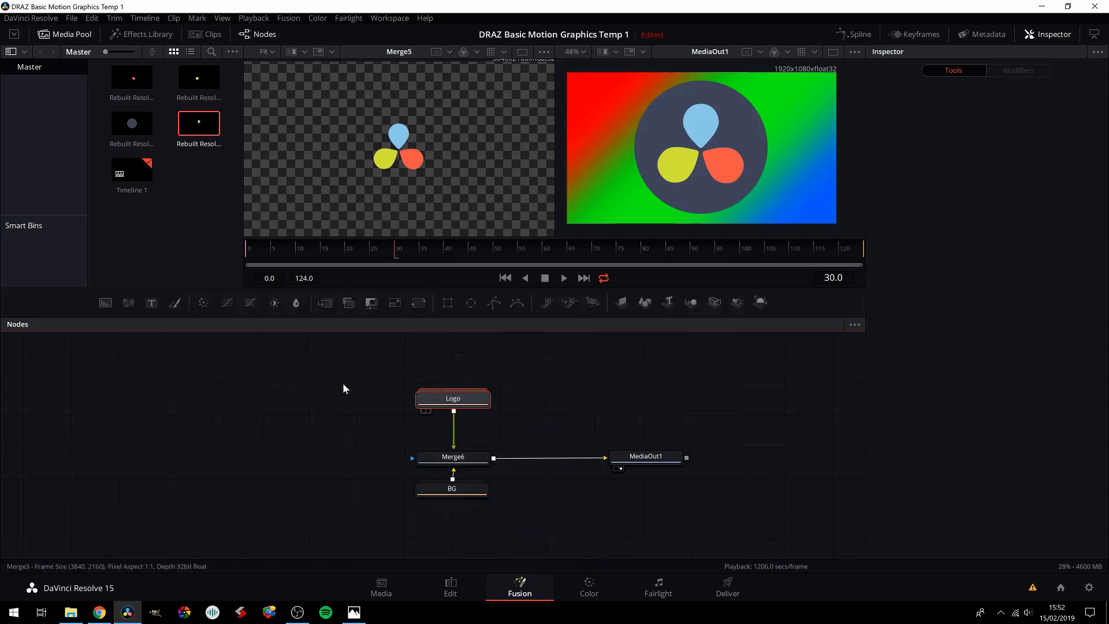
left_click(469, 390)
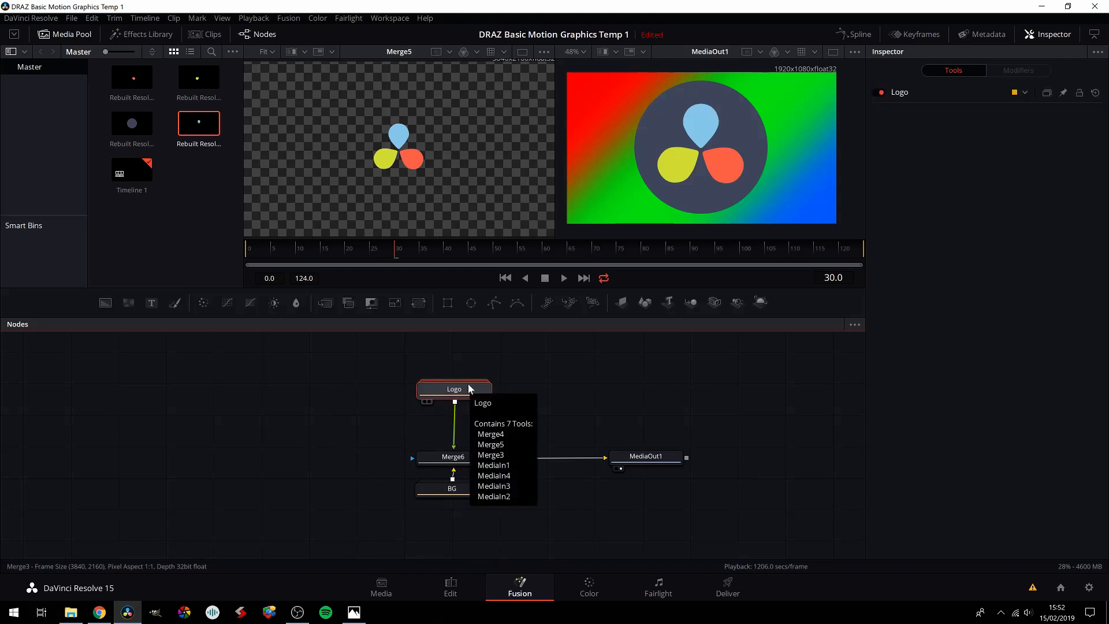
left_click_drag(454, 387, 453, 386)
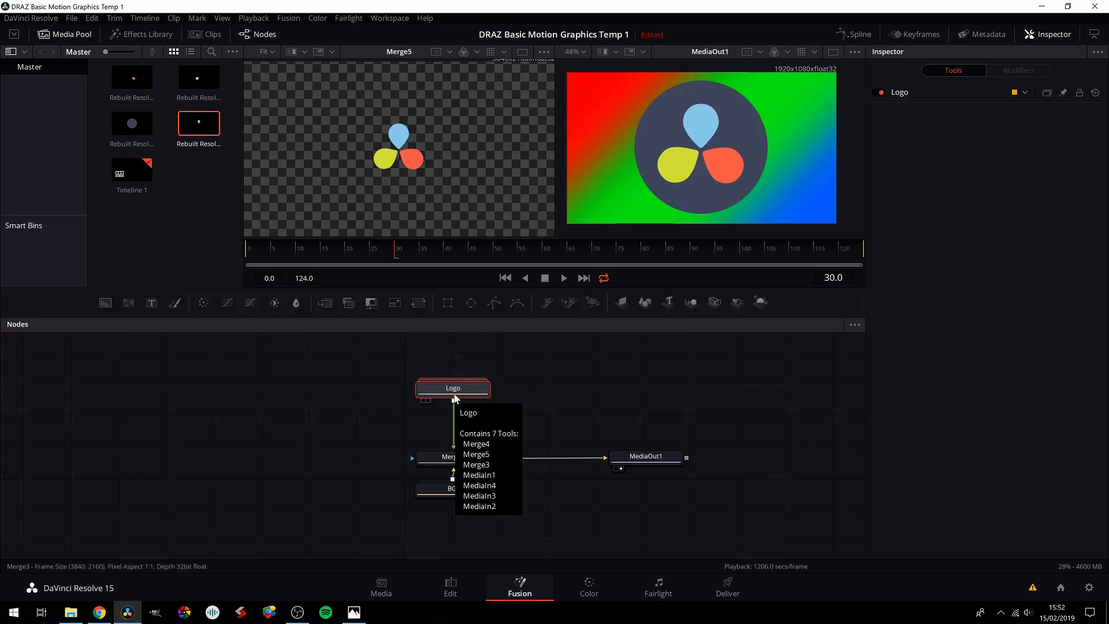
Step: Insert a Transform node between the Logo group and Merge6
key("shift+space")
type("merge")
key("BackSpace")
key("BackSpace")
key("BackSpace")
key("BackSpace")
key("BackSpace")
type("tran")
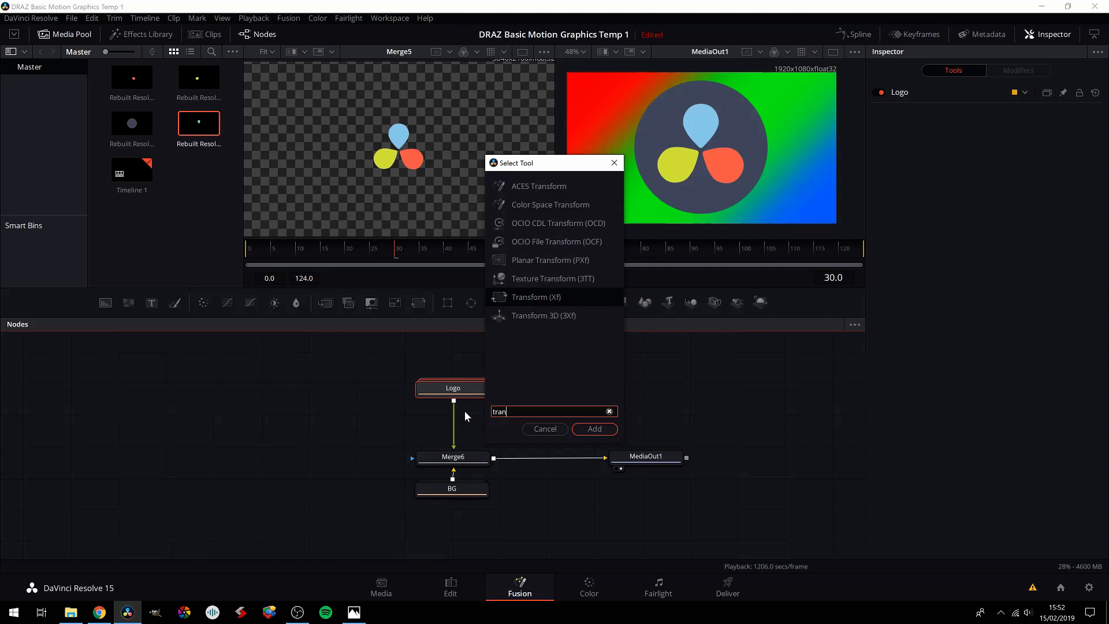
type("sform")
left_click(594, 428)
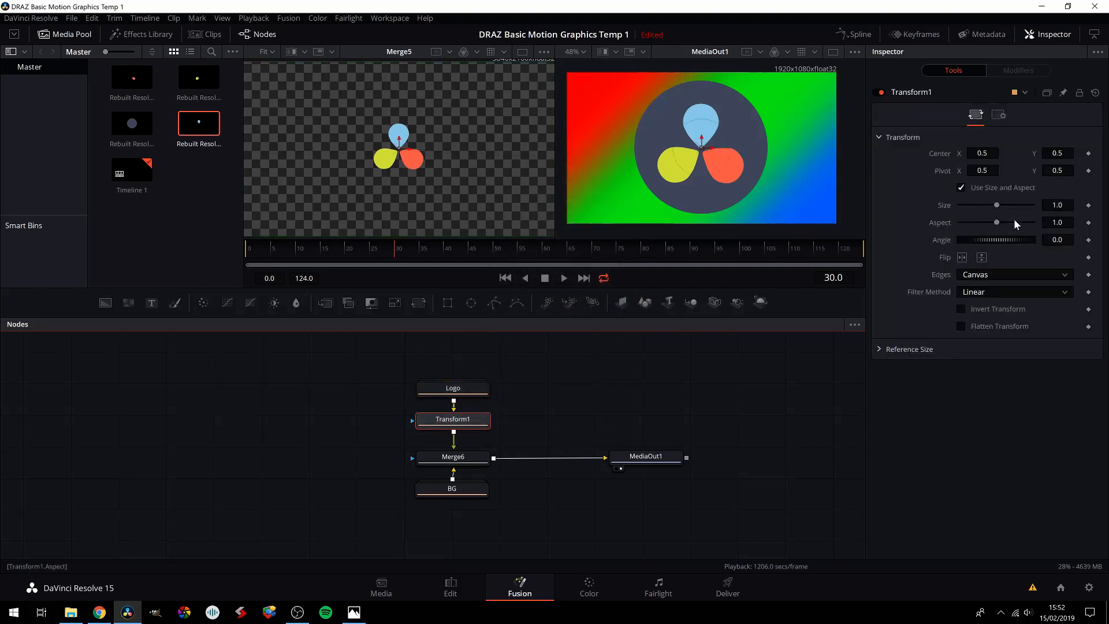
Step: Set the new Transform's size to 0.5
double_click(1058, 206)
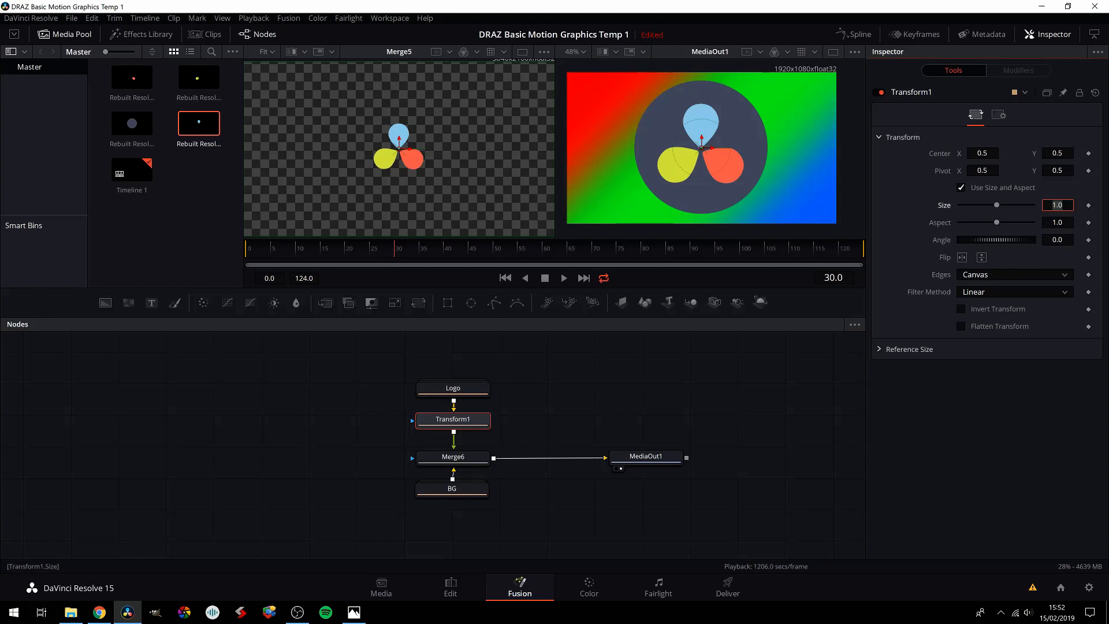
type("0.5")
key("Tab")
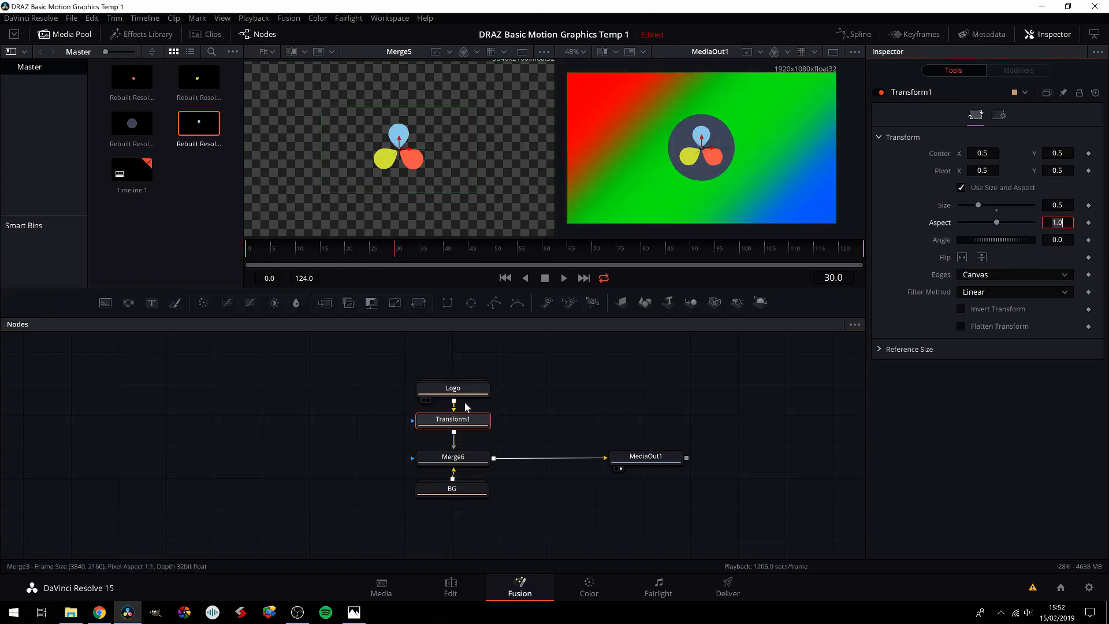
left_click(535, 417)
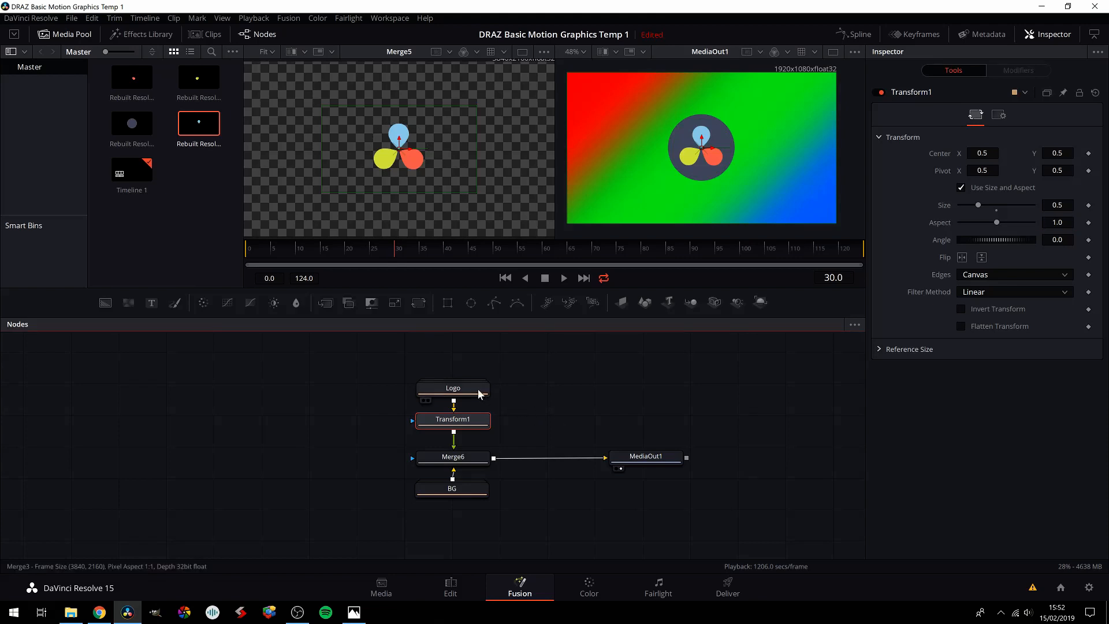
Step: Move the Logo group beside Transform1, expand it and reposition the expanded group clear of the main node stack
left_click_drag(475, 393, 338, 423)
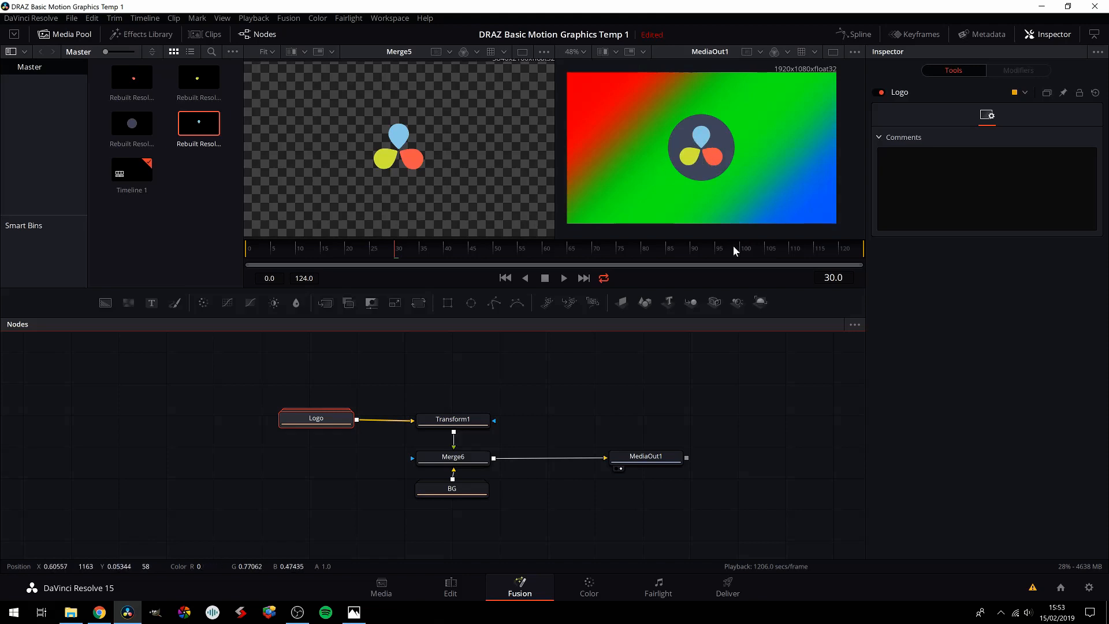
double_click(327, 420)
left_click_drag(326, 413, 241, 368)
left_click_drag(342, 534, 365, 537)
left_click_drag(387, 537, 412, 544)
left_click_drag(325, 366, 300, 362)
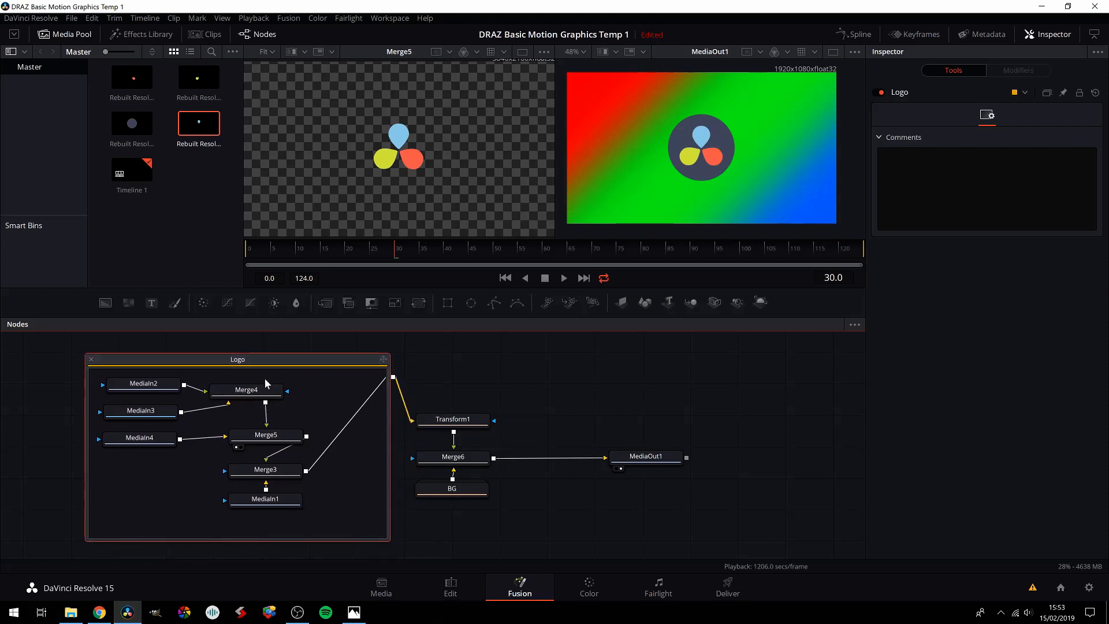
Step: Move Merge4 further from the MediaIn nodes and shift the expanded Logo group further from Transform1
left_click_drag(247, 391, 283, 392)
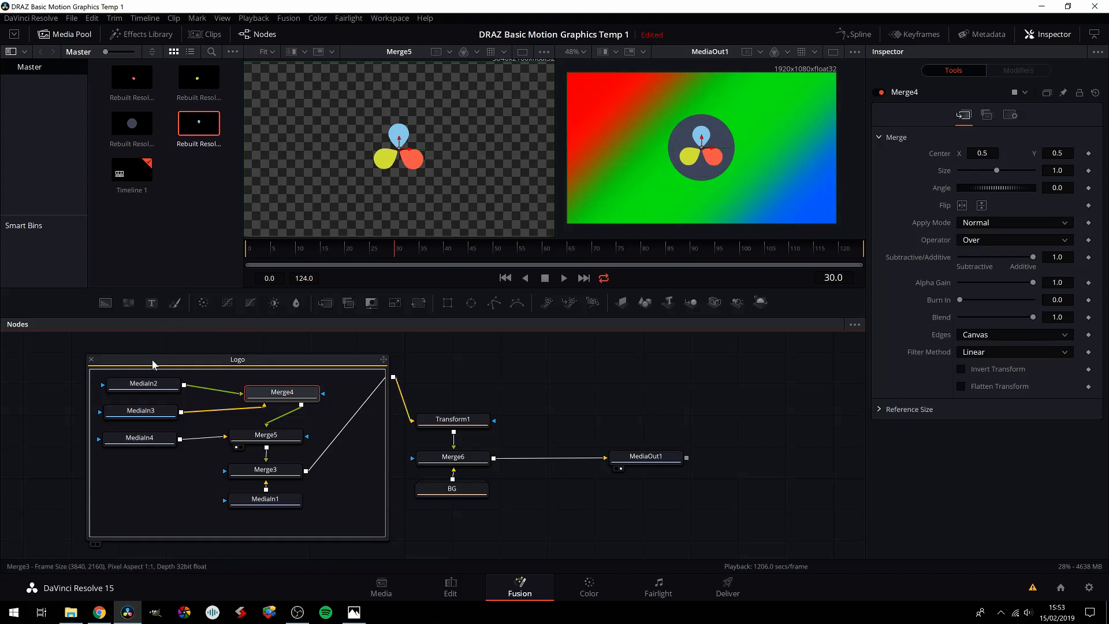
left_click_drag(154, 364, 135, 362)
left_click_drag(268, 395, 270, 394)
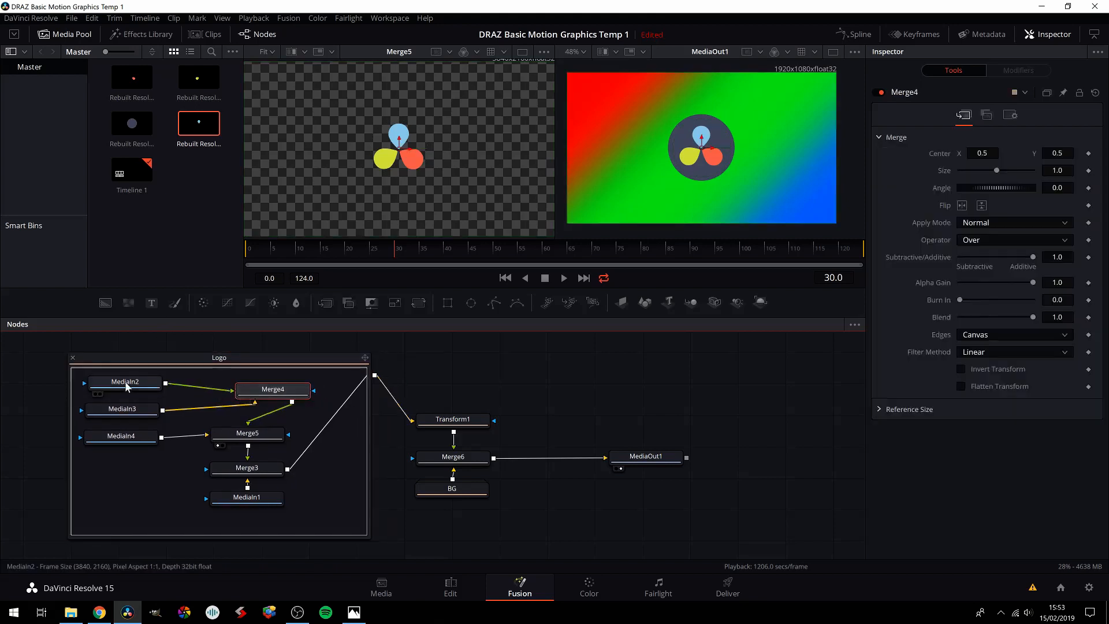
Step: View MediaIn2, MediaIn3 and MediaIn4 one after another in the first viewer to identify each drop
left_click(118, 384)
left_click(96, 396)
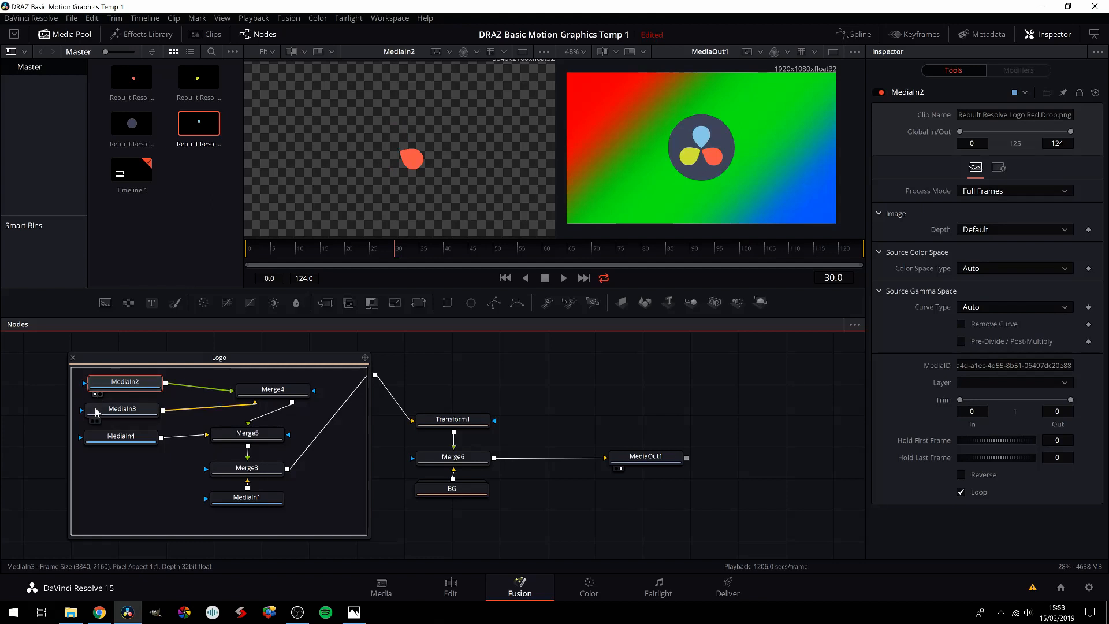
left_click(97, 412)
left_click(93, 421)
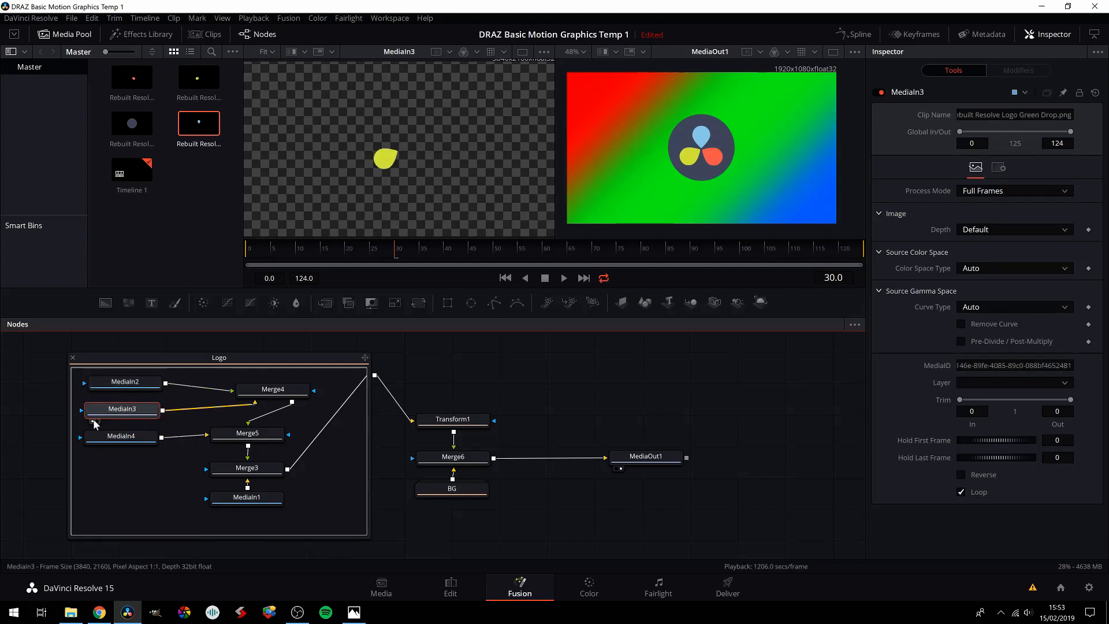
left_click(93, 449)
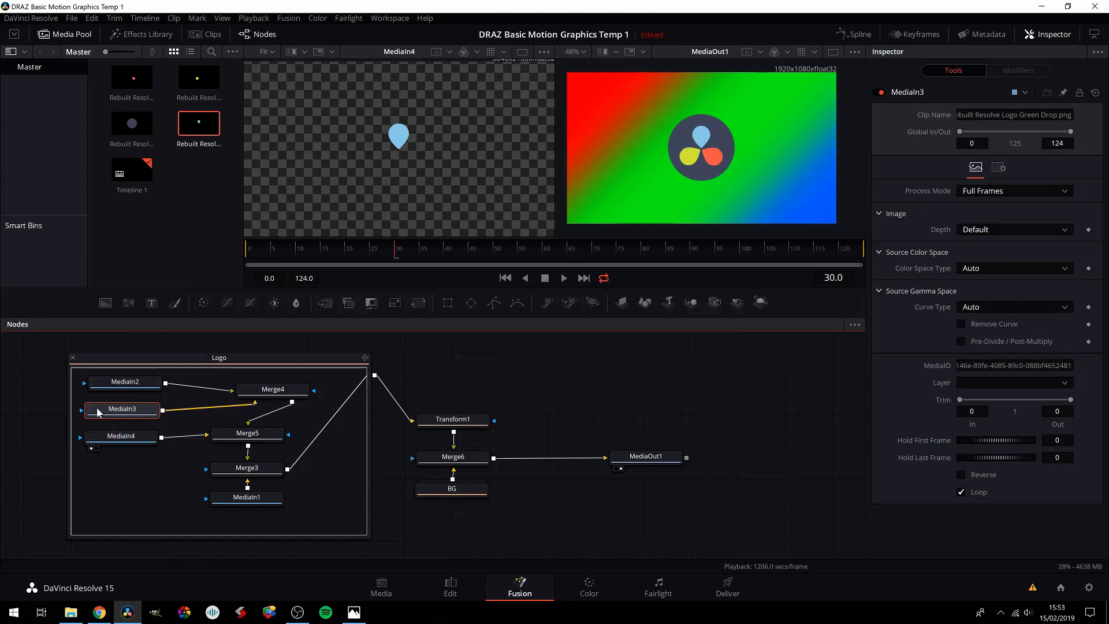
left_click(117, 441)
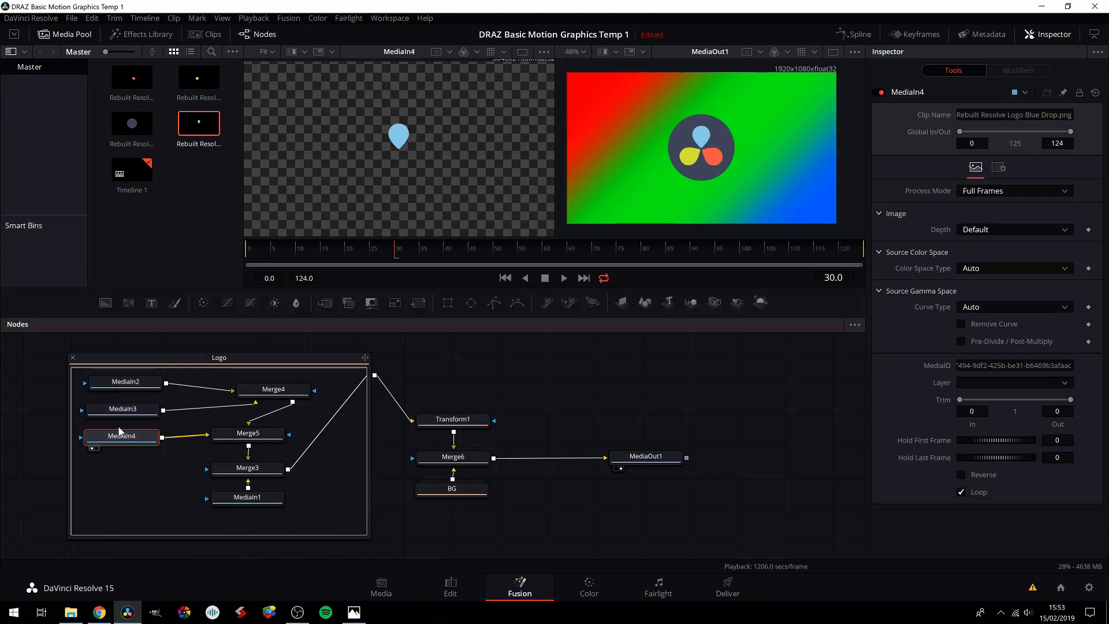
Step: Line up Merge4, Merge5, Merge3 and MediaIn1 in a column away from the other MediaIn nodes and make the Logo group taller
left_click_drag(121, 441, 113, 439)
left_click_drag(260, 505, 297, 510)
left_click(270, 461)
left_click_drag(262, 459, 316, 482)
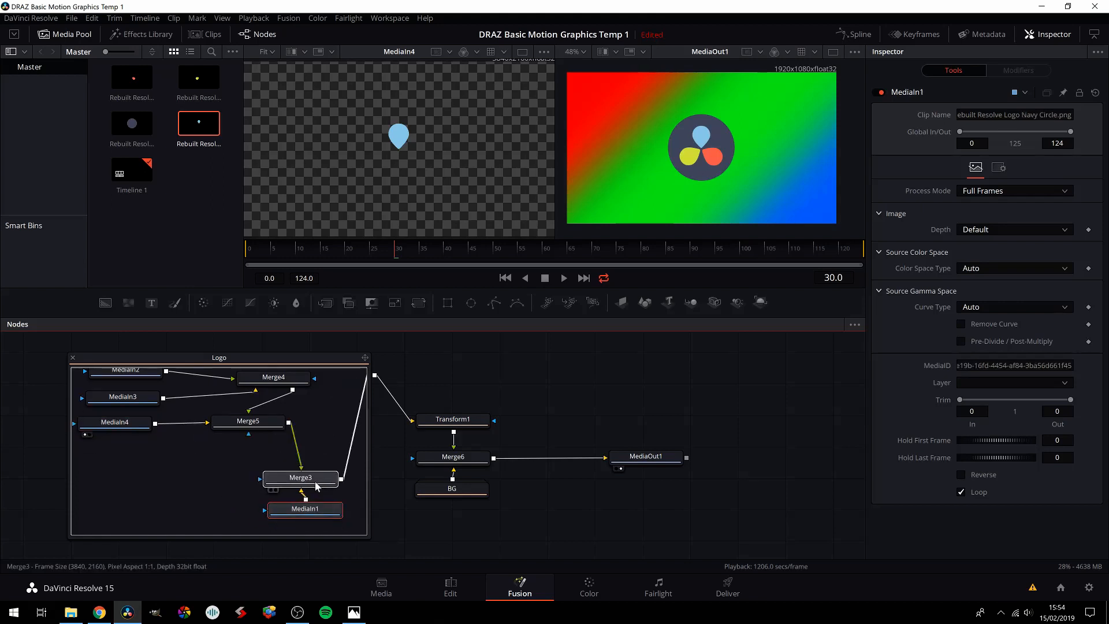
left_click_drag(267, 434, 320, 452)
left_click_drag(304, 383, 333, 387)
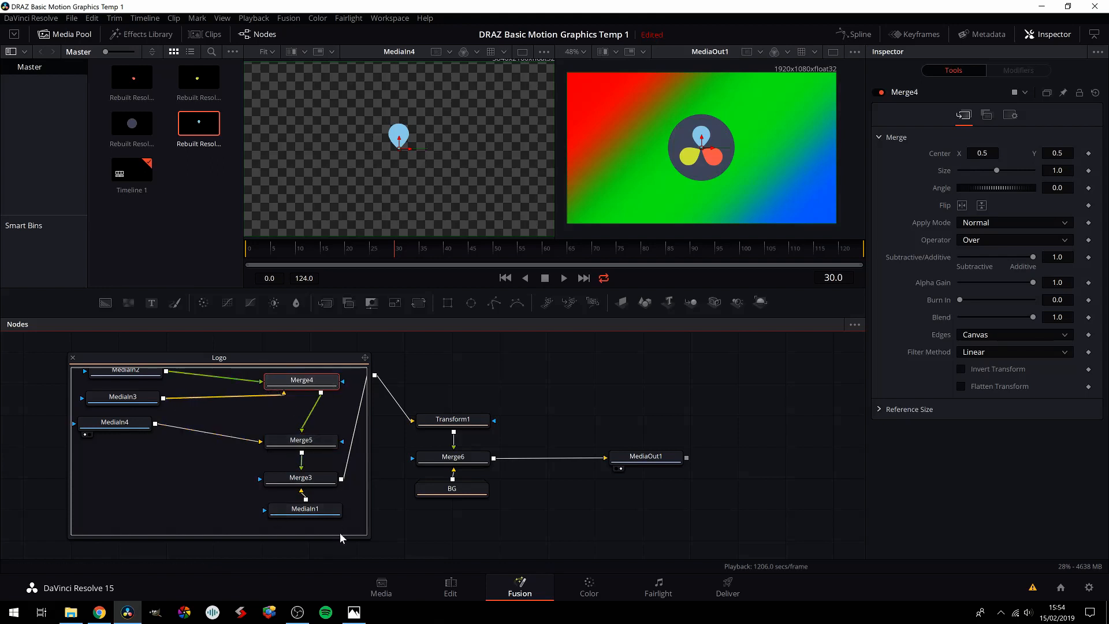
left_click_drag(339, 540, 339, 558)
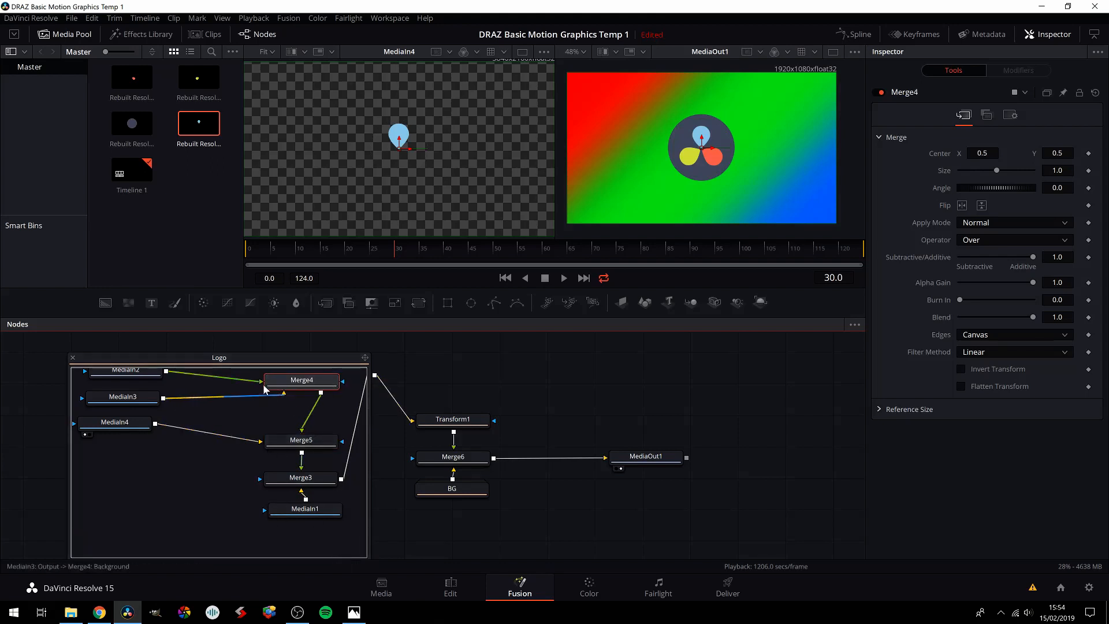
left_click_drag(253, 424, 254, 437)
scroll(255, 432, "down", 2)
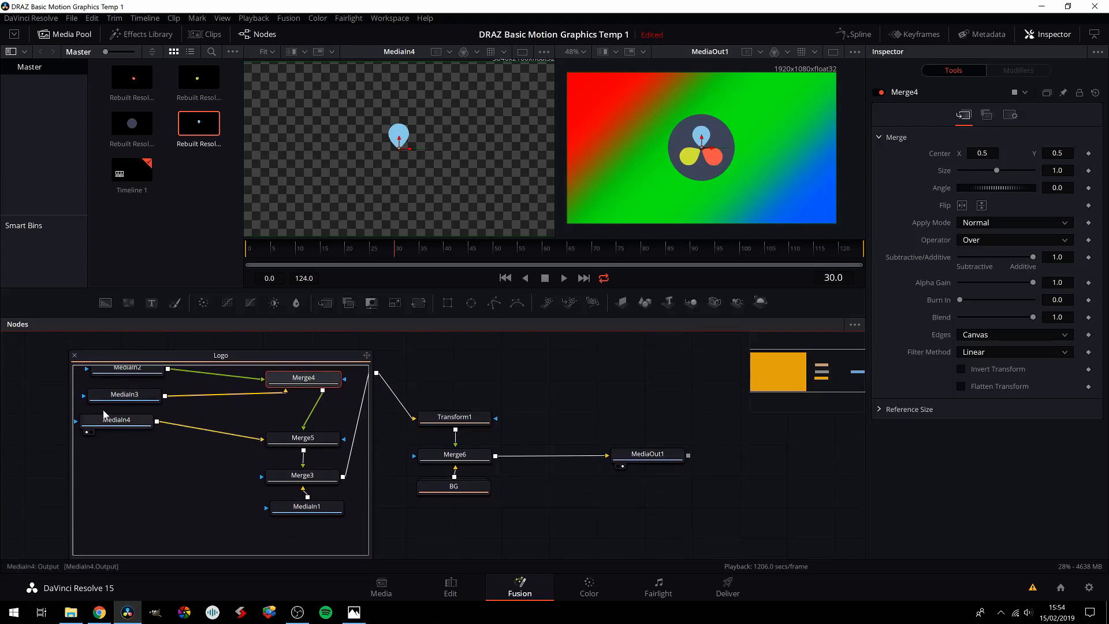
Step: Add a Transform node between MediaIn4, the blue drop, and Merge5
left_click(117, 426)
key("shift+space")
type("trans")
key("Return")
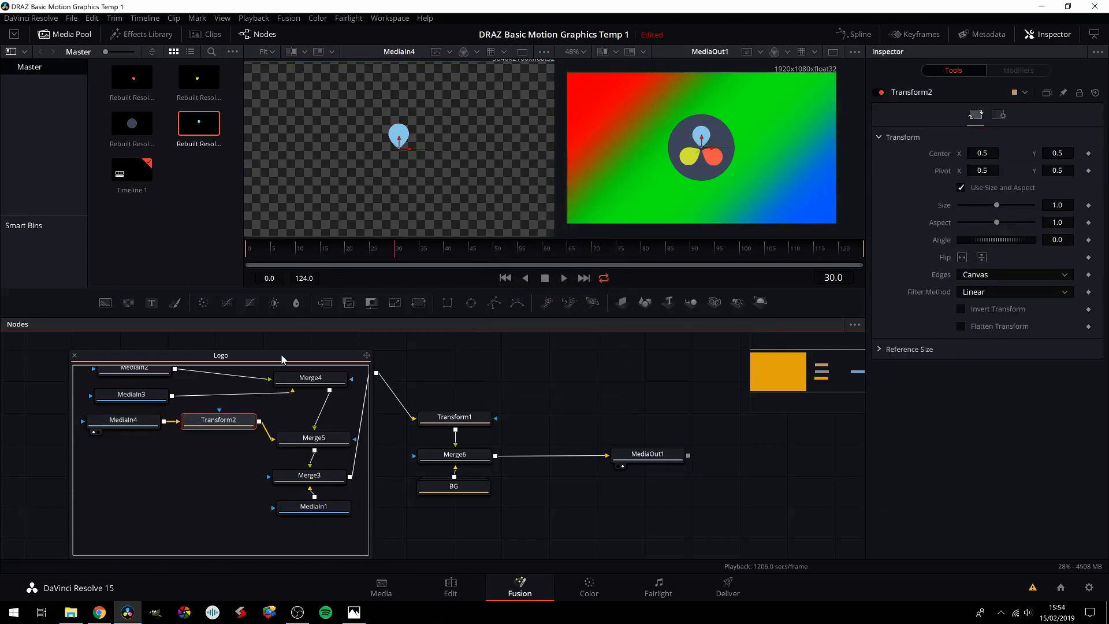
Step: Align MediaIn1 directly beneath Merge3 and set the playhead to frame 12
left_click(315, 512)
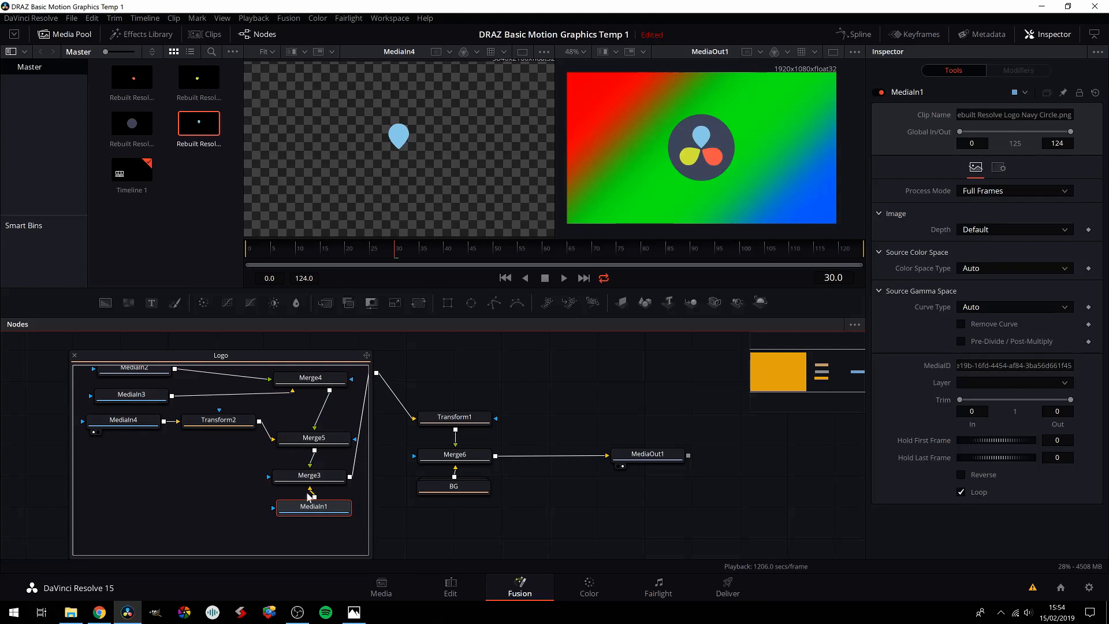
mouse_move(311, 511)
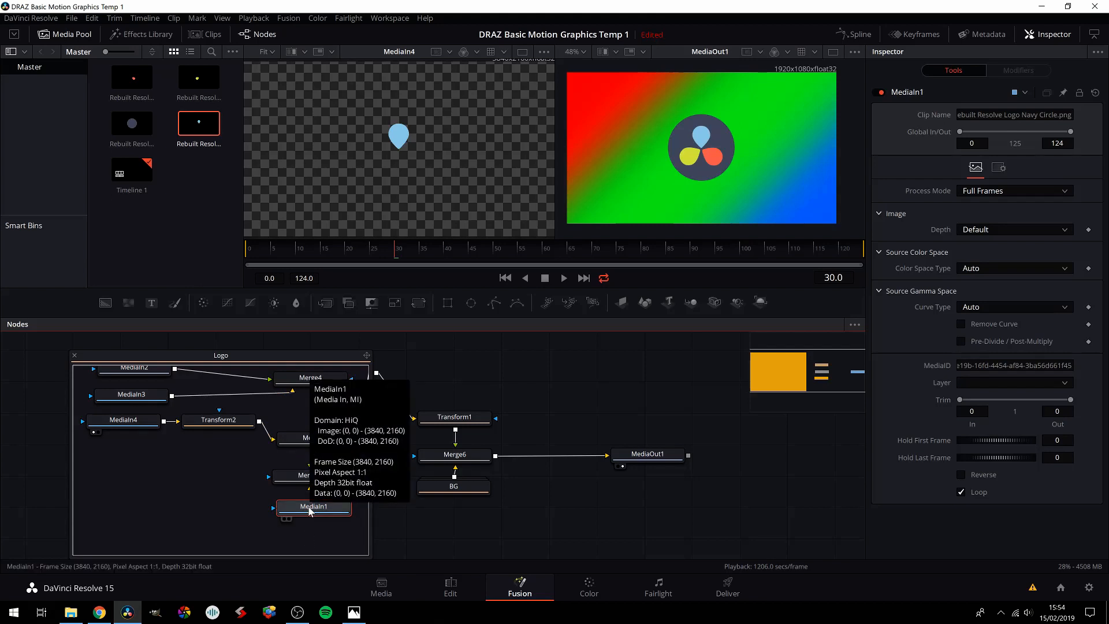
left_click_drag(304, 515, 299, 517)
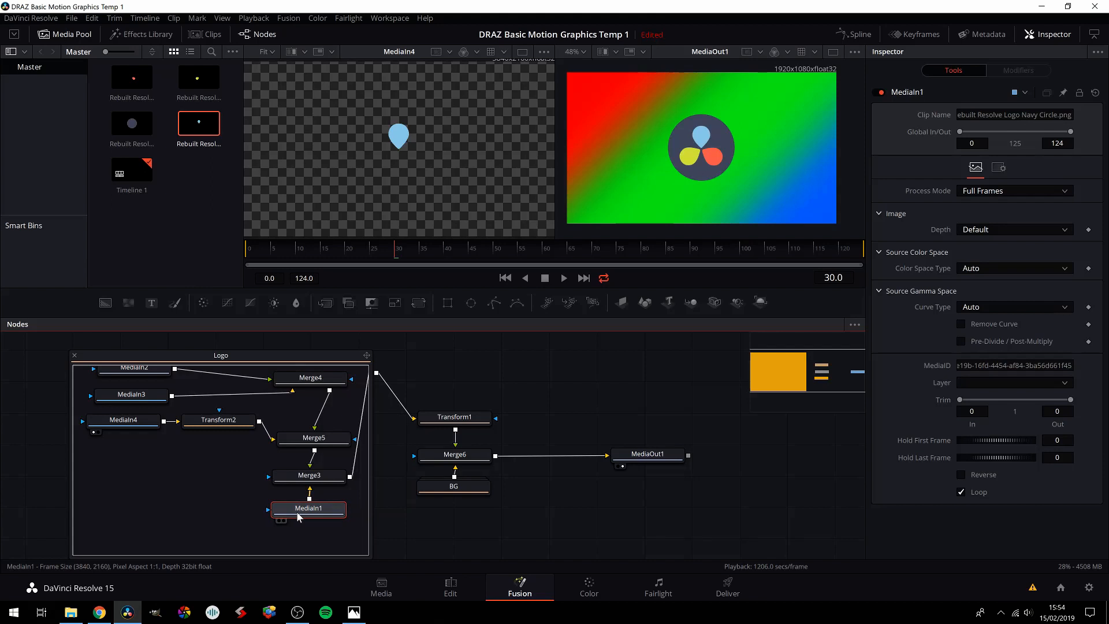
left_click(271, 253)
left_click_drag(271, 252, 278, 253)
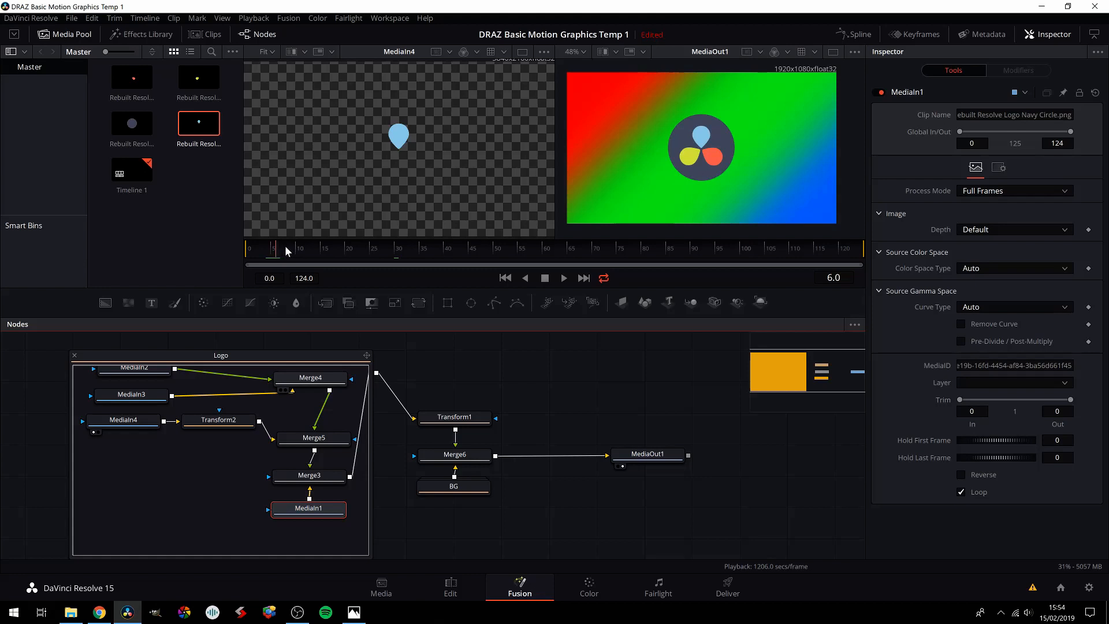
left_click(302, 252)
Step: Move MediaIn1, the navy circle, lower and insert a Transform node between it and Merge3
left_click_drag(315, 512, 314, 526)
key("shift+space")
type("trans")
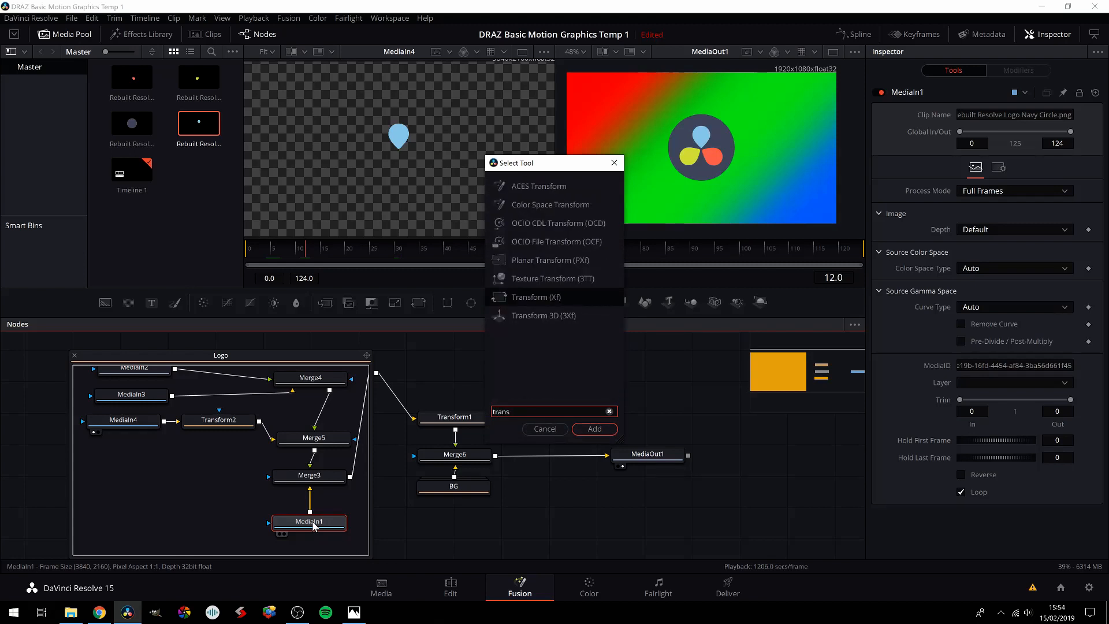
key("Return")
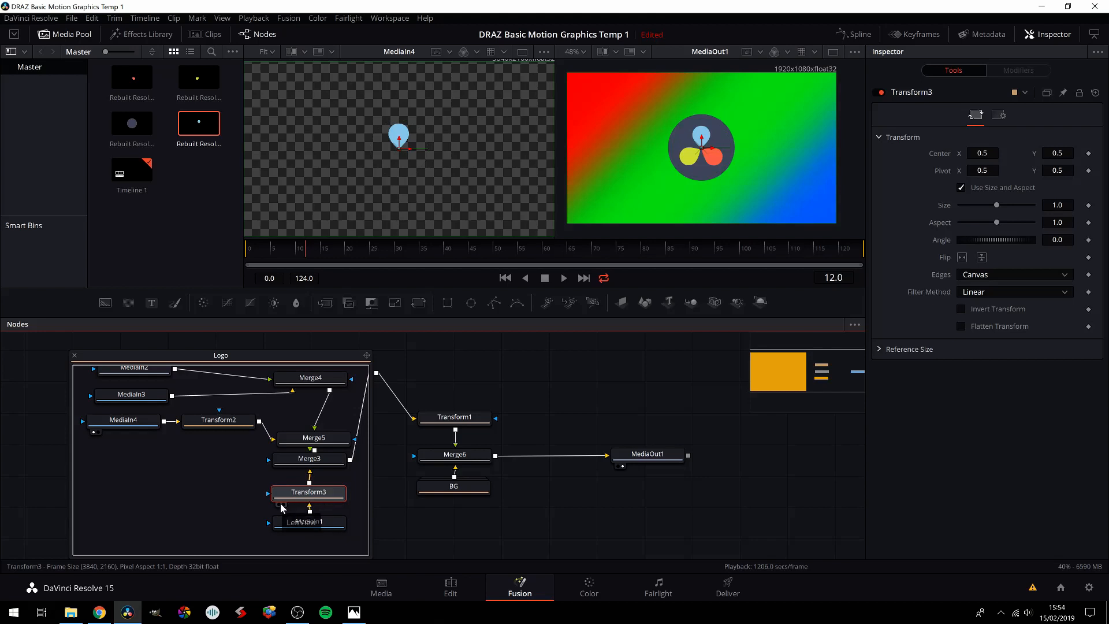
Step: Set a keyframe on the navy circle Transform's size of 1.0 at frame 12 and check the node's settings
left_click(1088, 206)
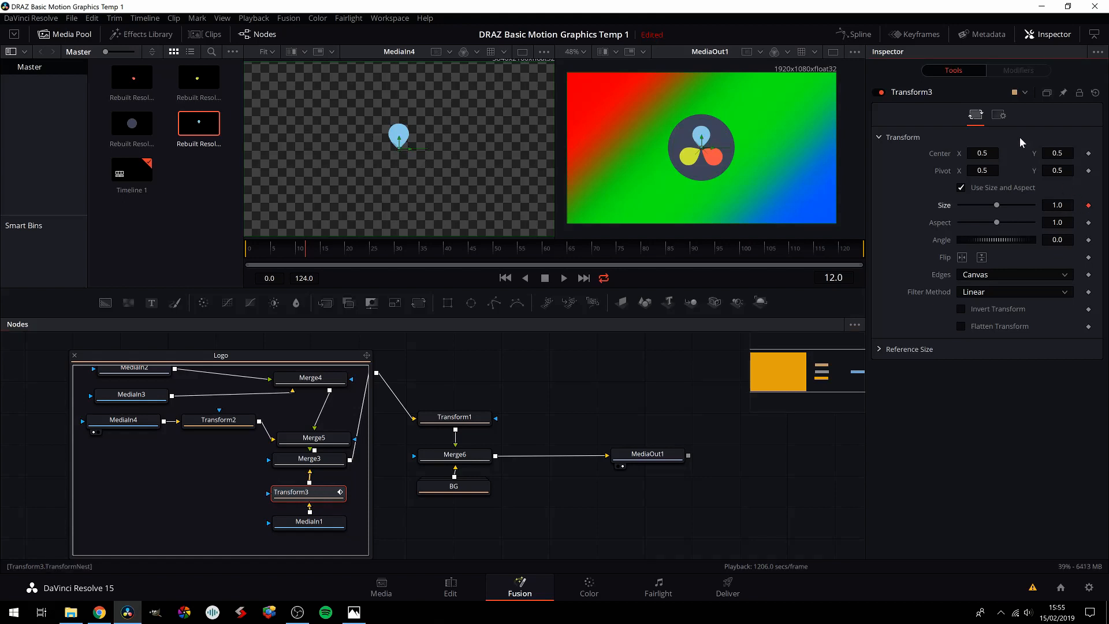
left_click(1000, 116)
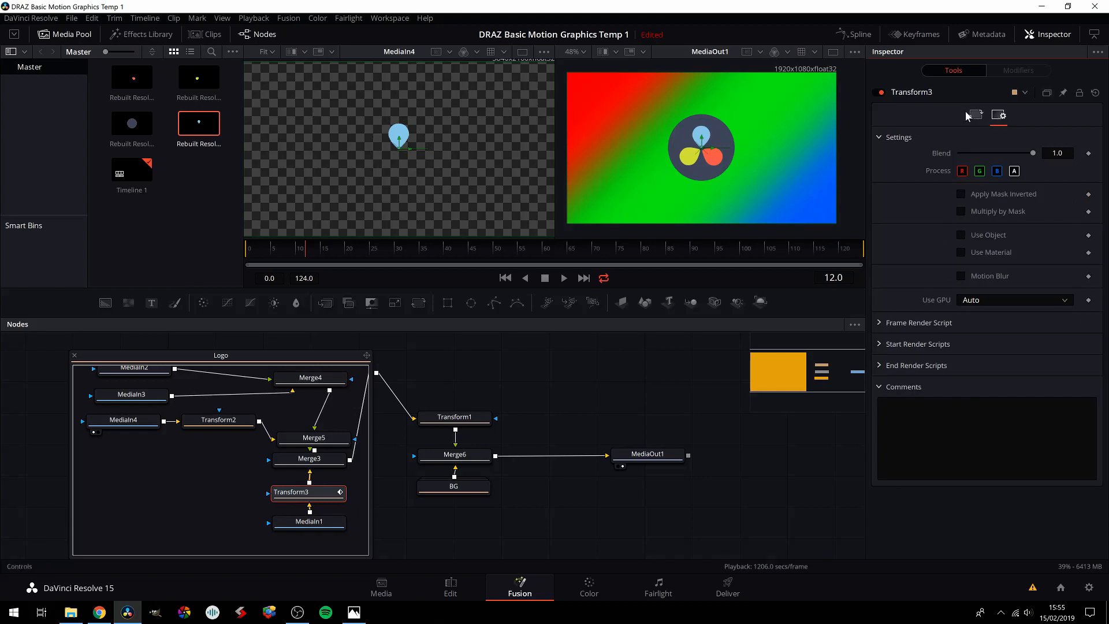
left_click(976, 115)
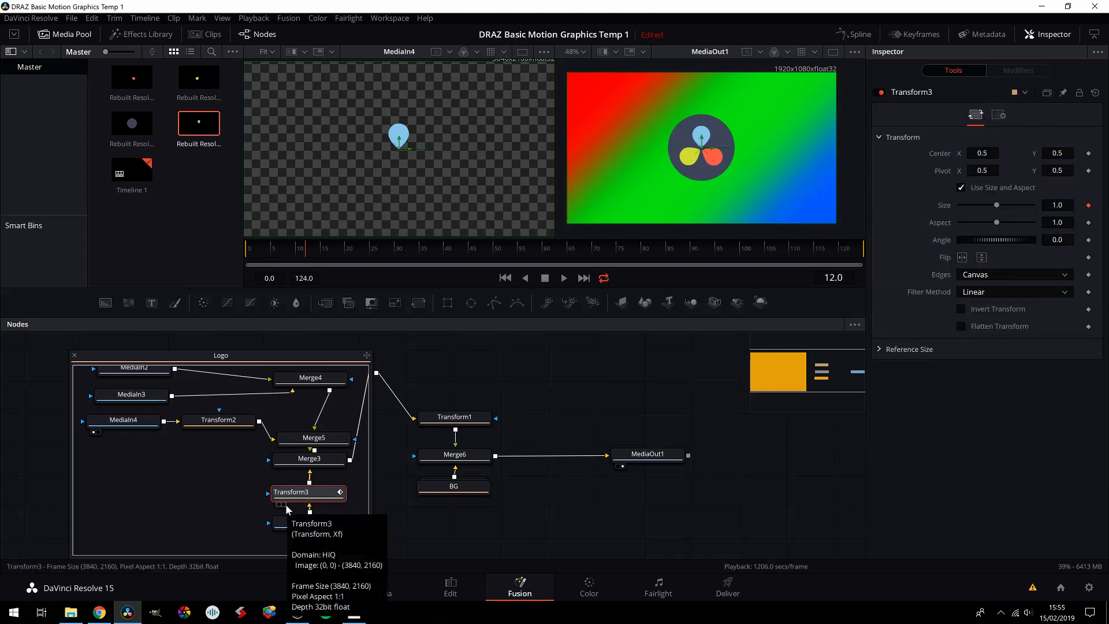
Step: Go back to frame 6 and keyframe the navy circle Transform's size at about 4.87
key("Left")
key("Left")
key("Left")
left_click_drag(998, 206, 1032, 198)
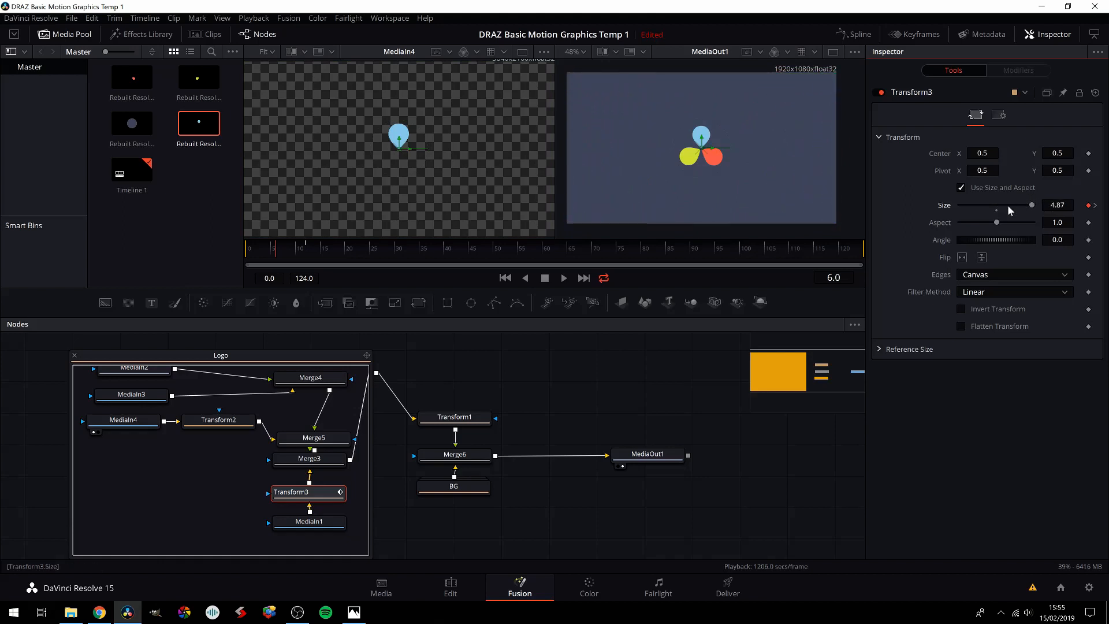
Step: Return the playhead to frame 12 and select the navy circle's Transform3 node
key("Right")
key("Right")
key("Right")
key("Right")
key("Right")
key("Right")
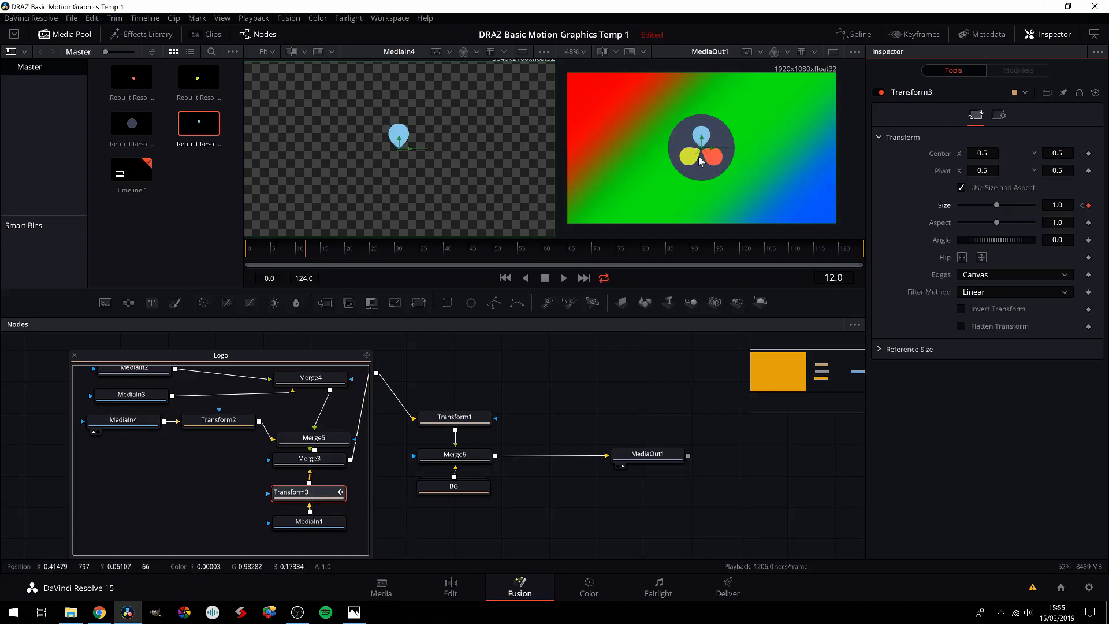
left_click(316, 496)
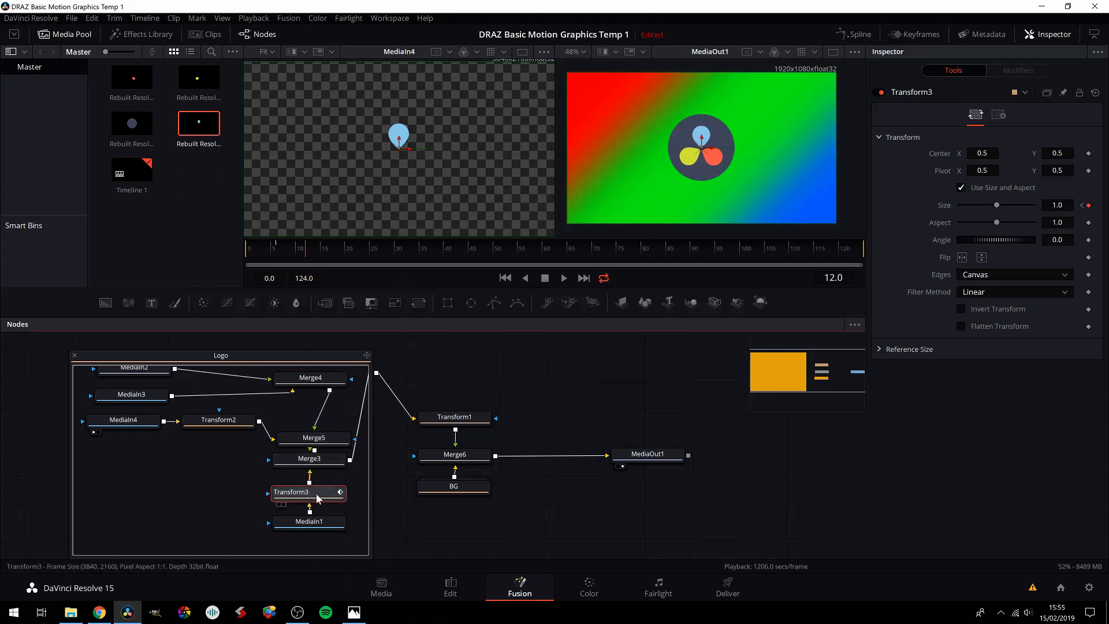
Step: Smooth the frame 12 keyframe on the navy circle Transform3's Size spline and adjust its handle for an eased finish
left_click(854, 36)
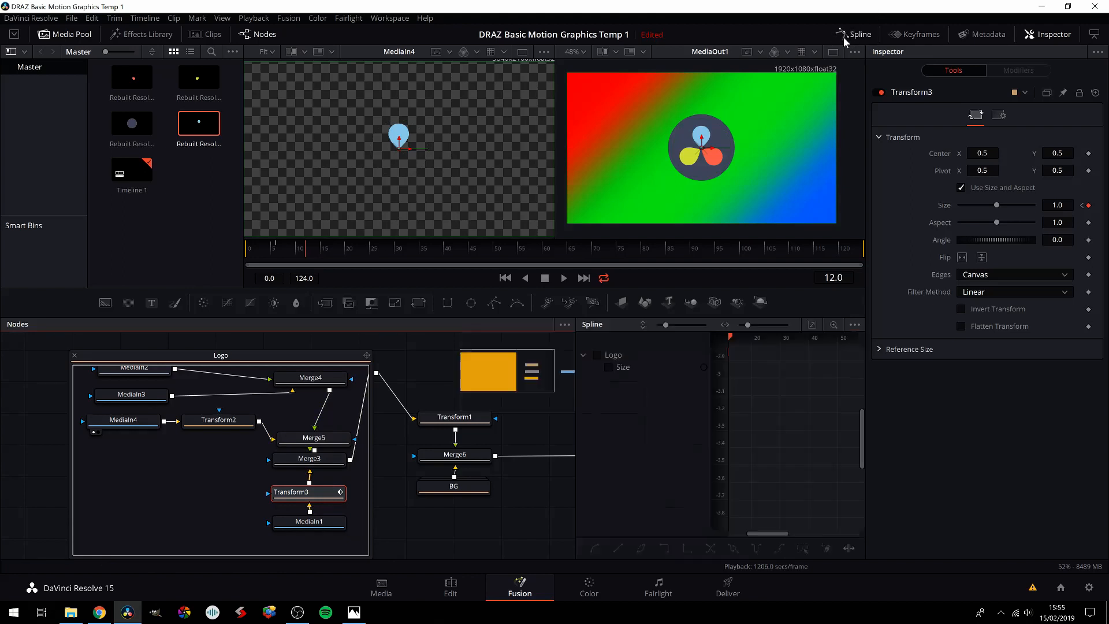
left_click(605, 367)
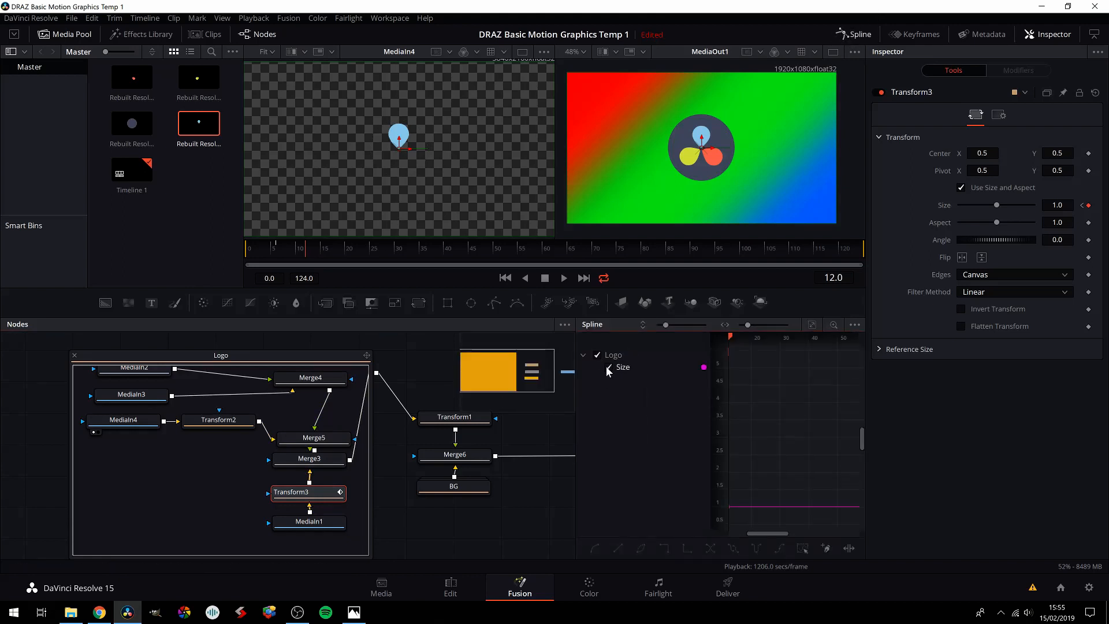
left_click(811, 327)
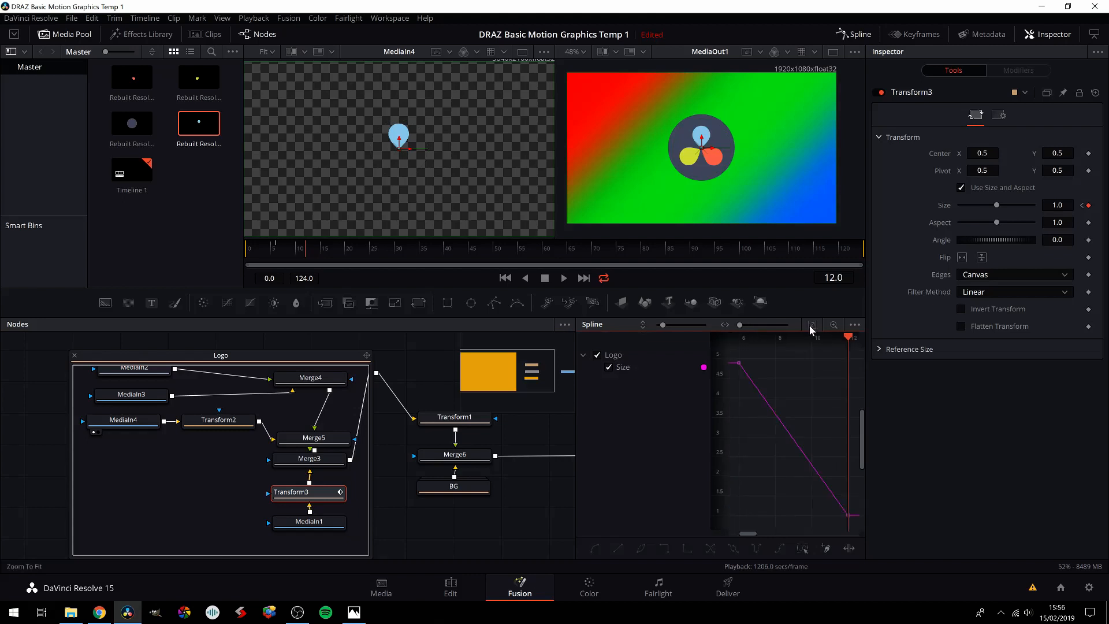
left_click(847, 516)
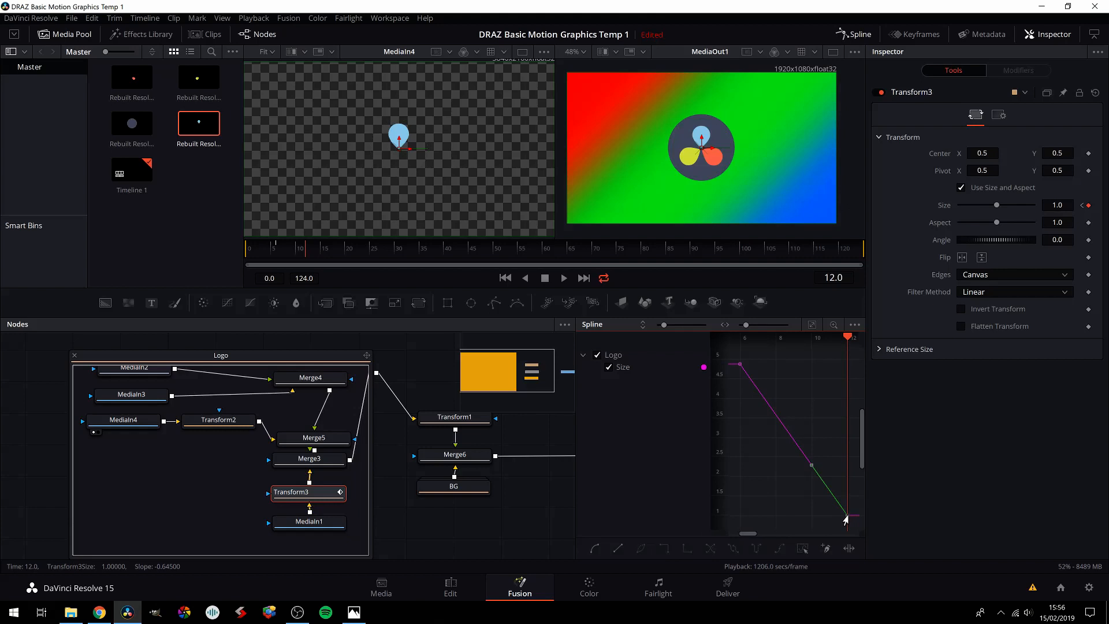
key("shift+s")
left_click_drag(807, 517, 811, 485)
left_click(854, 34)
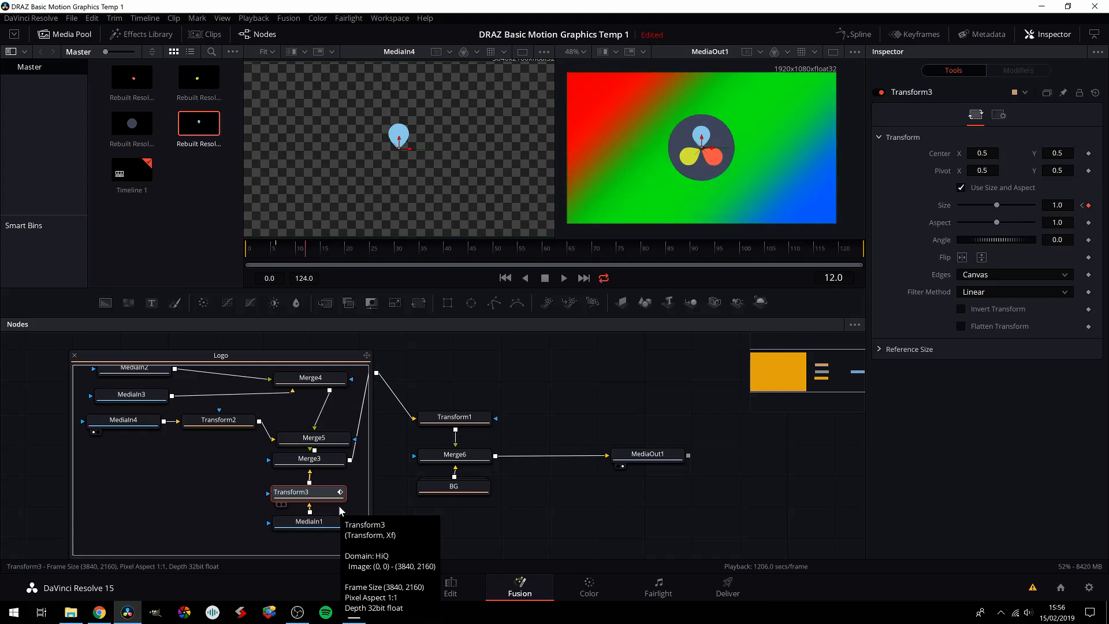
Step: Step through the frames around the frame 12 keyframe to examine the navy circle's eased scale-down
key("Left")
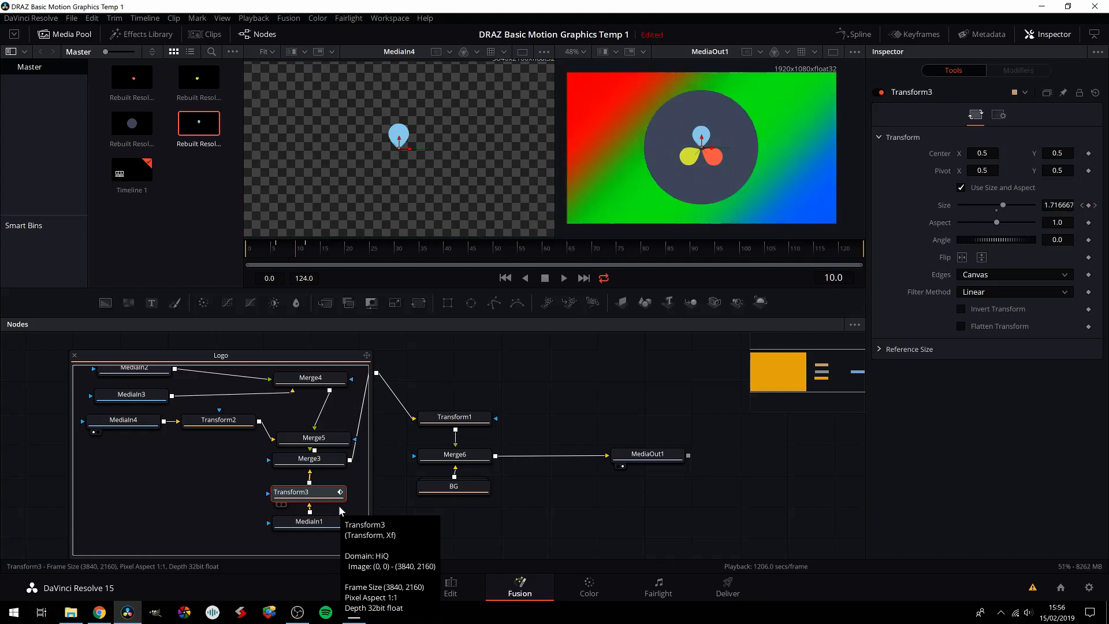
key("Left")
key("Left")
key("Left")
key("Left")
key("Left")
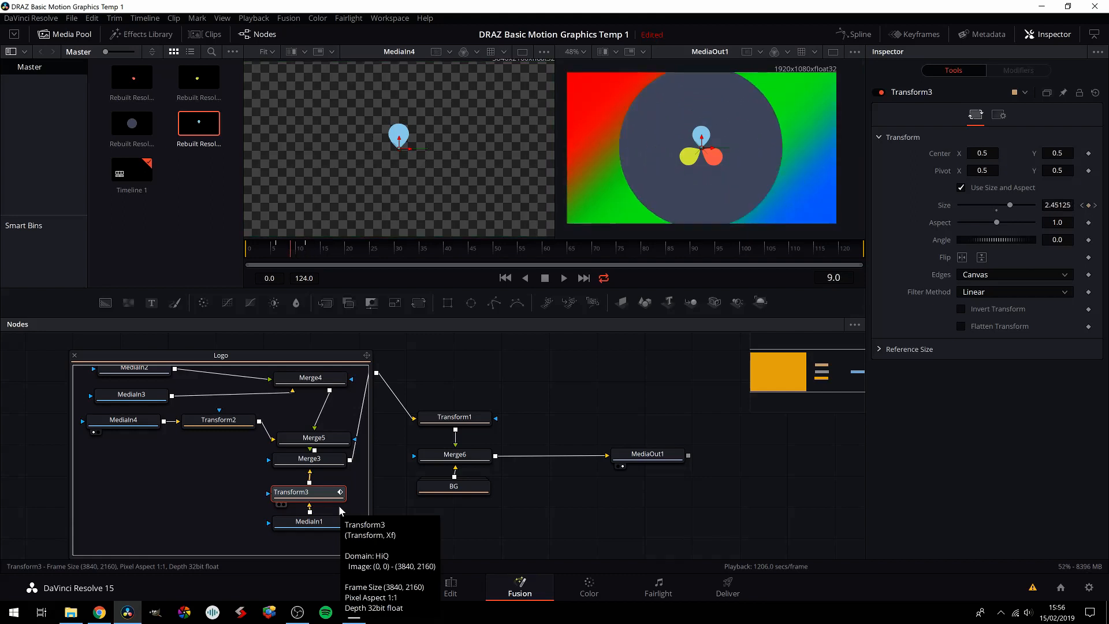
key("Right")
key("Right")
key("Right")
key("Right")
key("Right")
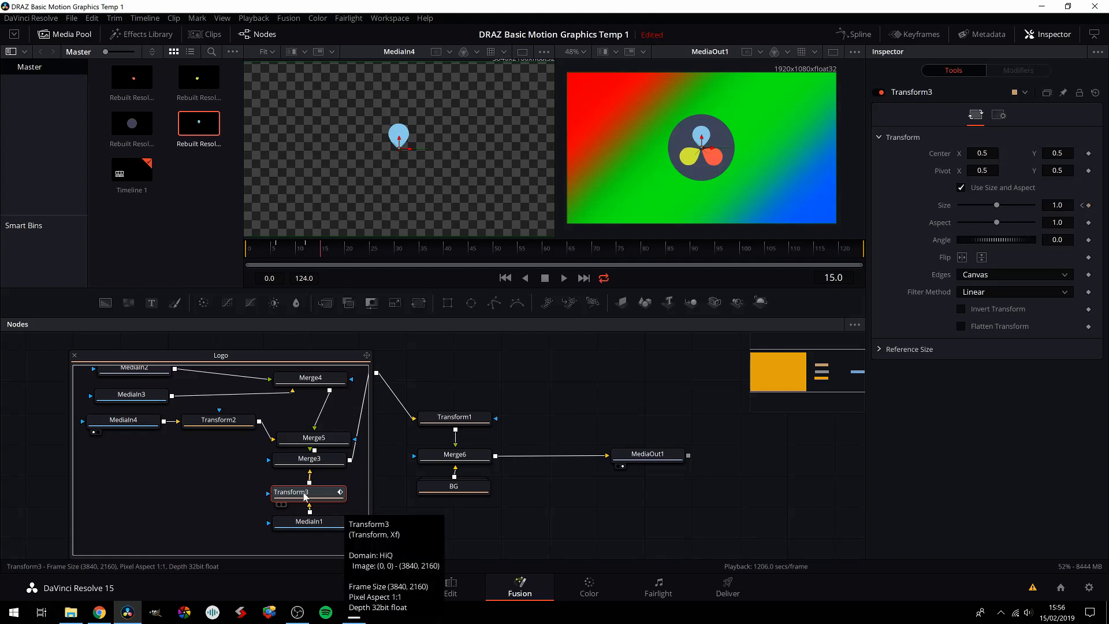
Step: Space out Merge3 and Merge5, and keyframe the blue drop Transform2's Center at 0.5, 0.5 on frame 21
left_click_drag(306, 468, 293, 436)
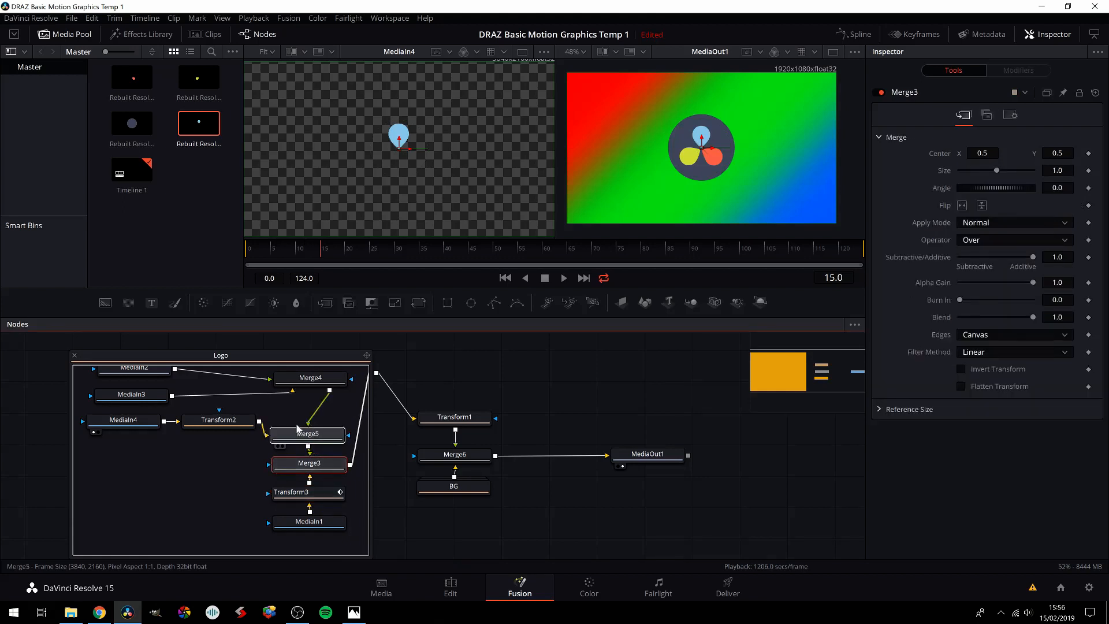
left_click(210, 424)
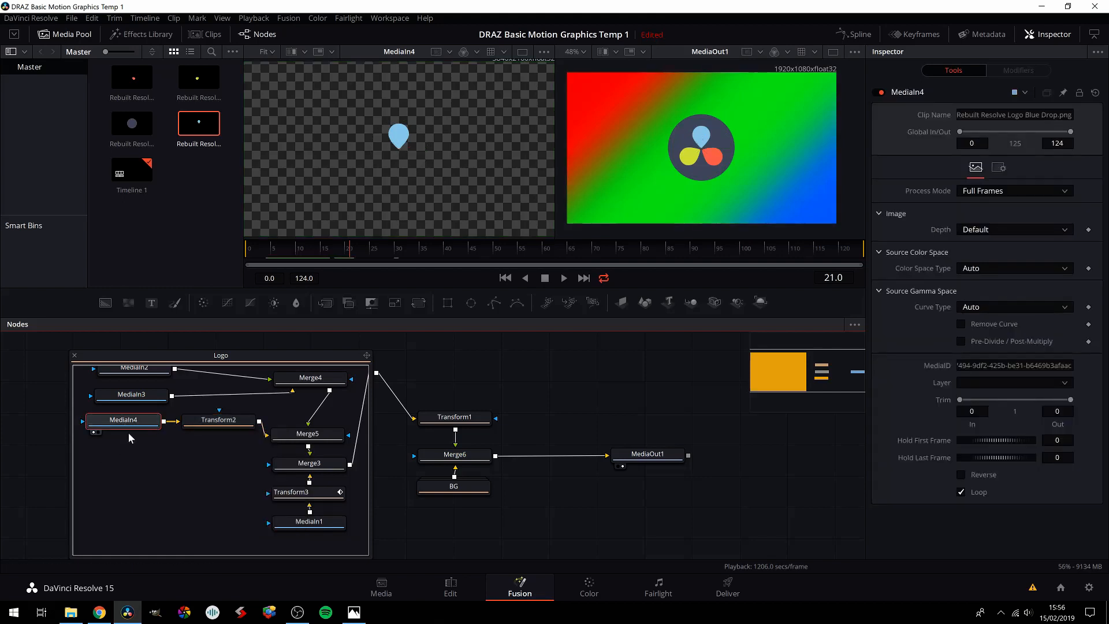
mouse_move(130, 424)
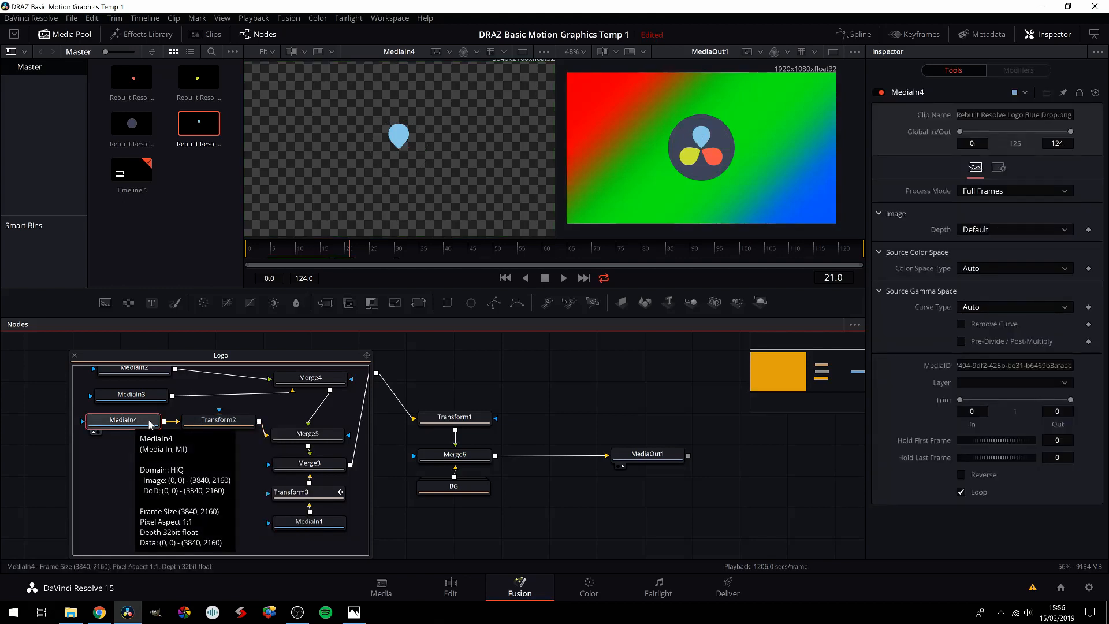
left_click(219, 420)
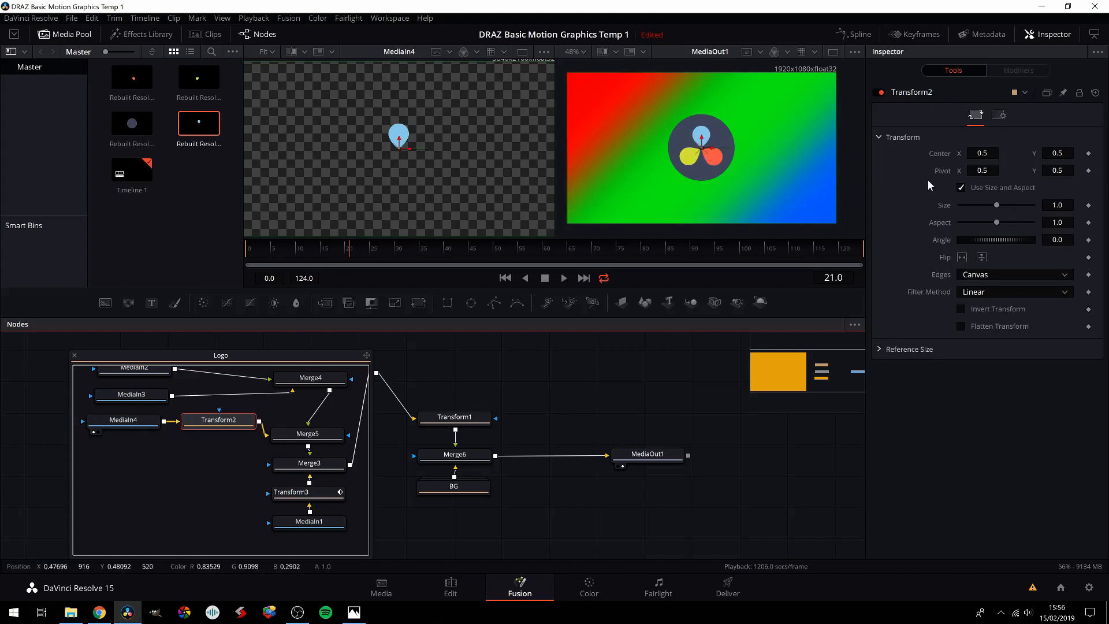
left_click(1089, 155)
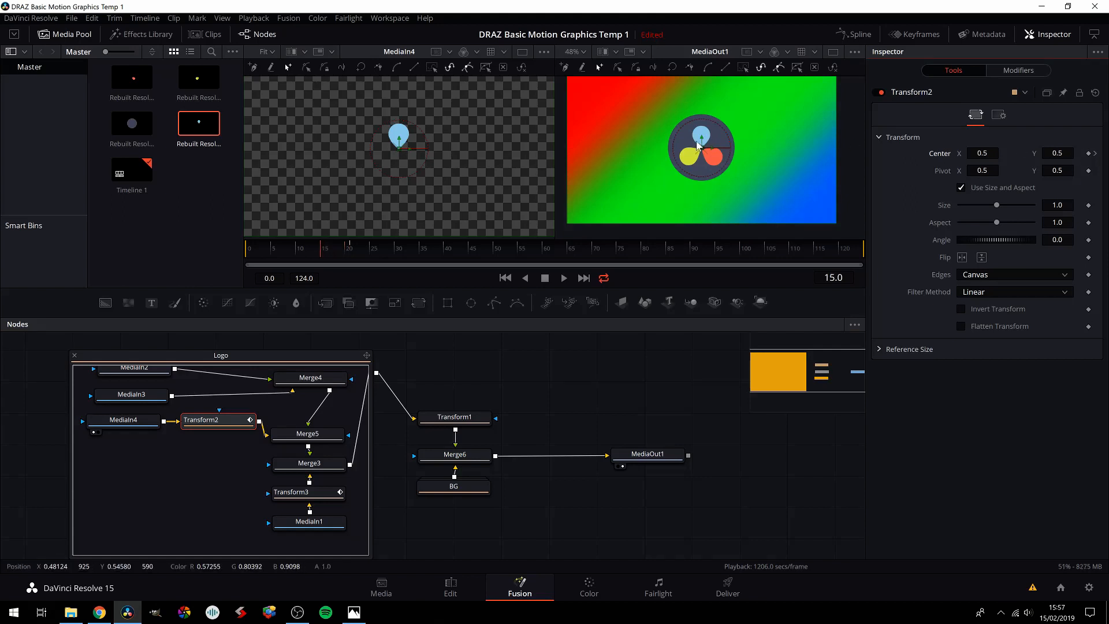
Step: Keyframe the blue drop above the frame with Center Y about 1.02 on frame 15, and step through its drop-in
left_click_drag(699, 144, 718, 69)
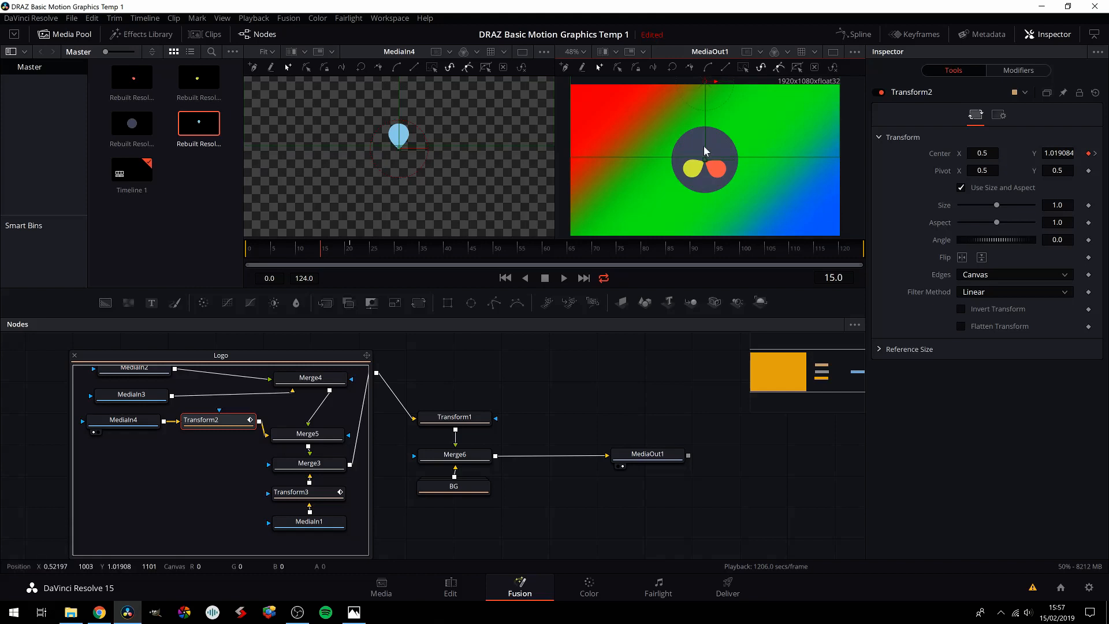
key("Right")
key("Right")
key("Right")
key("Right")
key("Right")
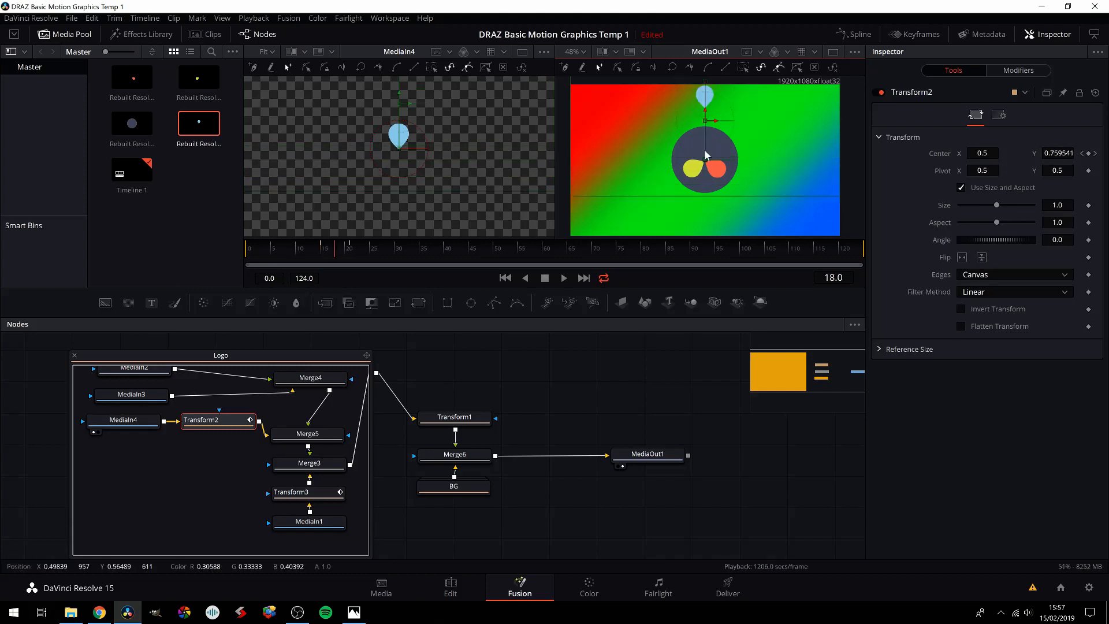
key("Right")
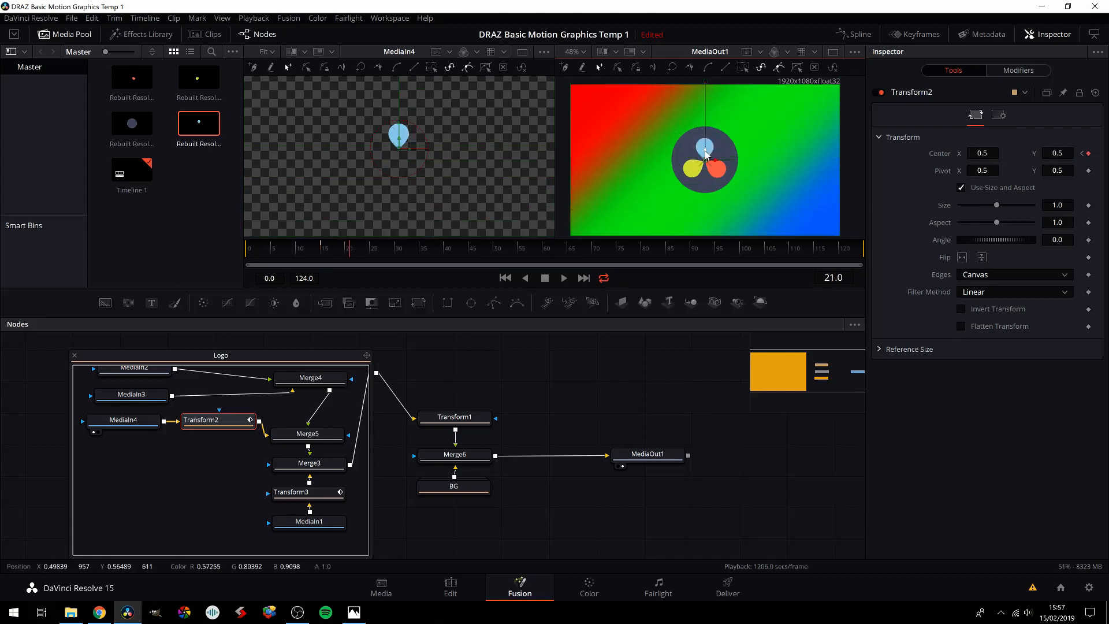
Step: Show only Transform2's Displacement curve in the Spline editor and smooth its final keyframe at frame 21
left_click(855, 34)
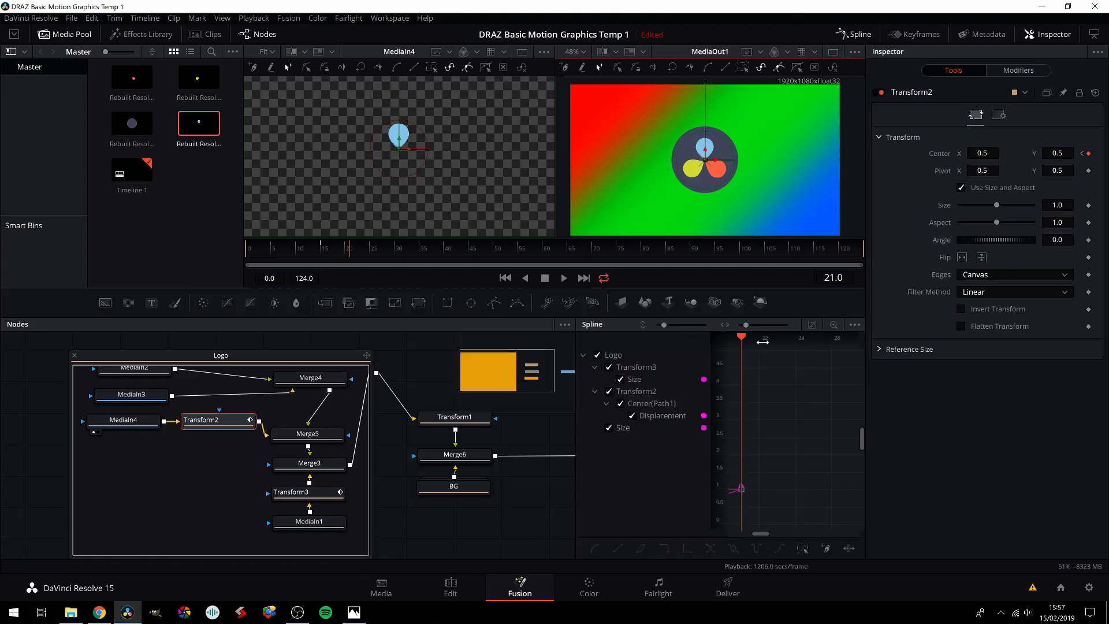
left_click(597, 356)
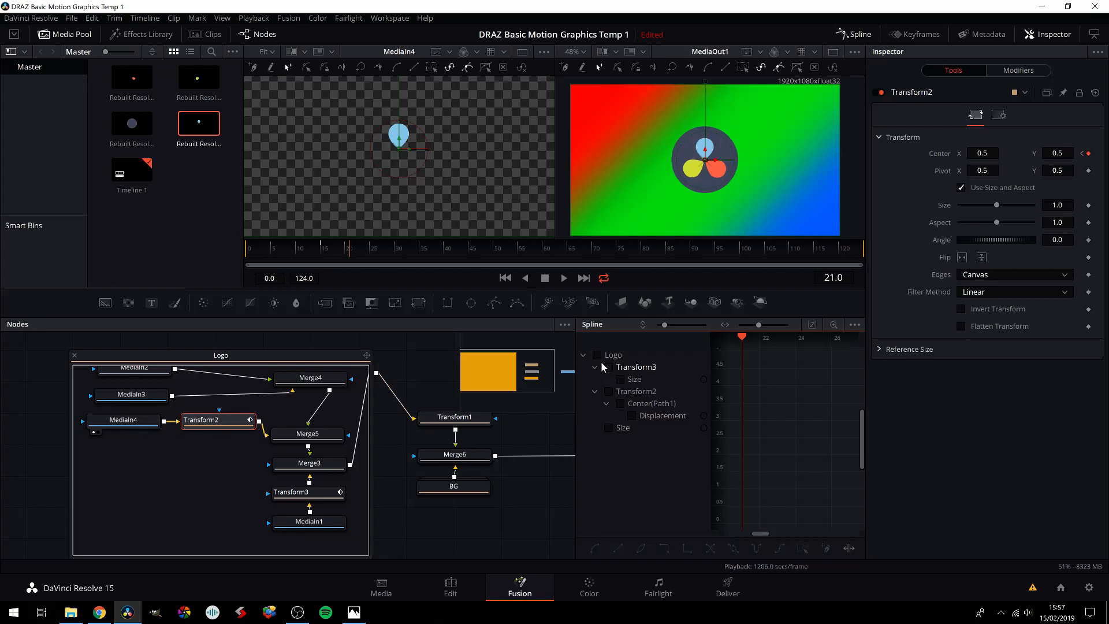
left_click(631, 416)
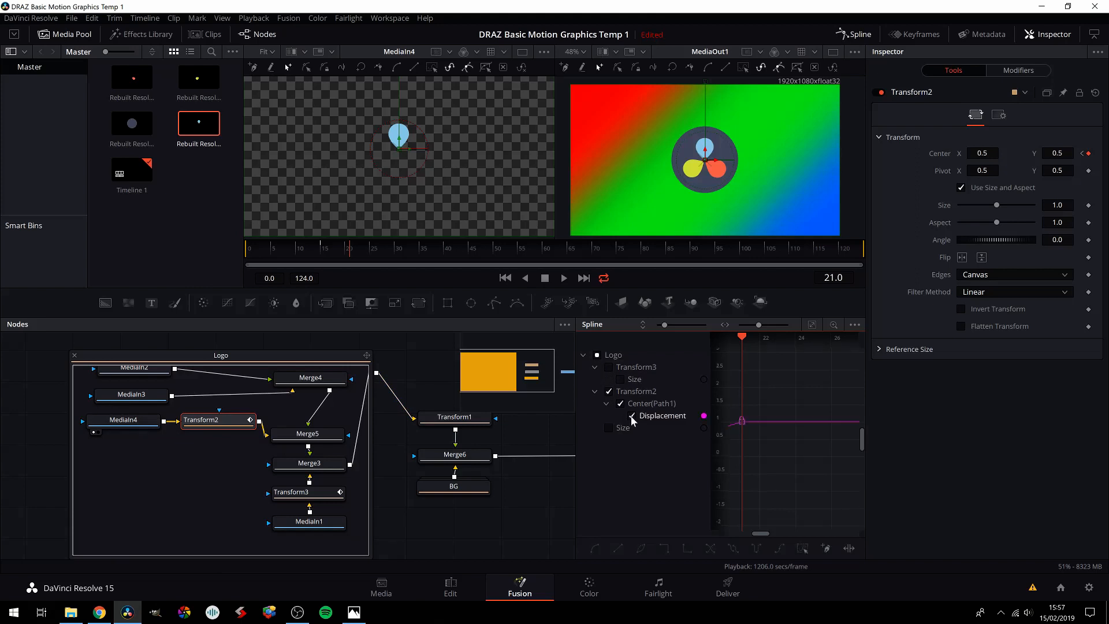
left_click(812, 325)
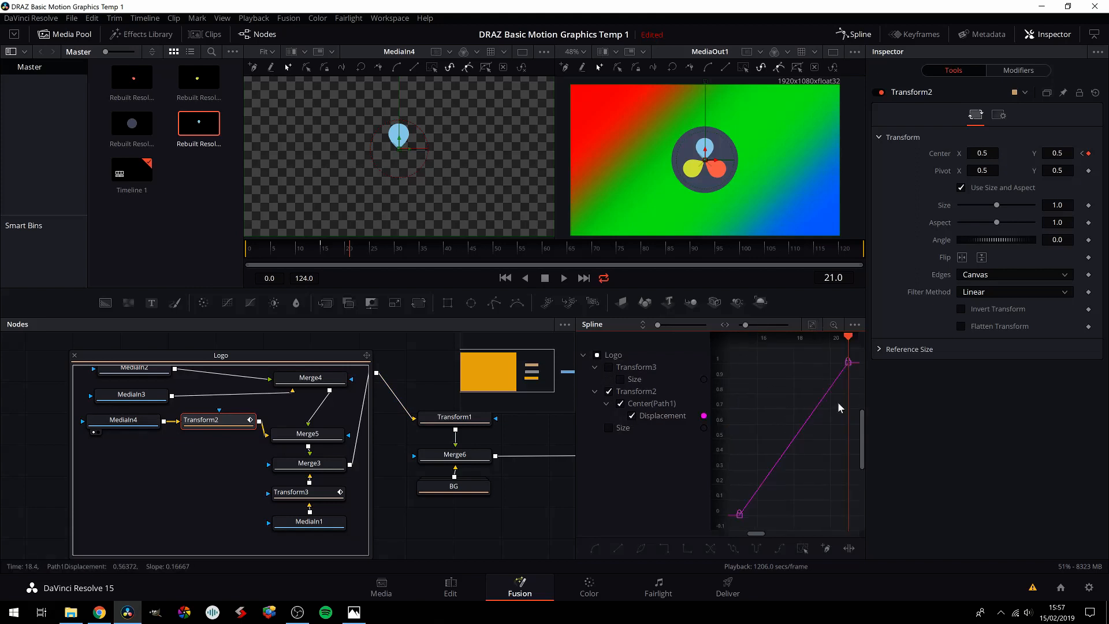
left_click(846, 366)
key("s")
left_click(849, 34)
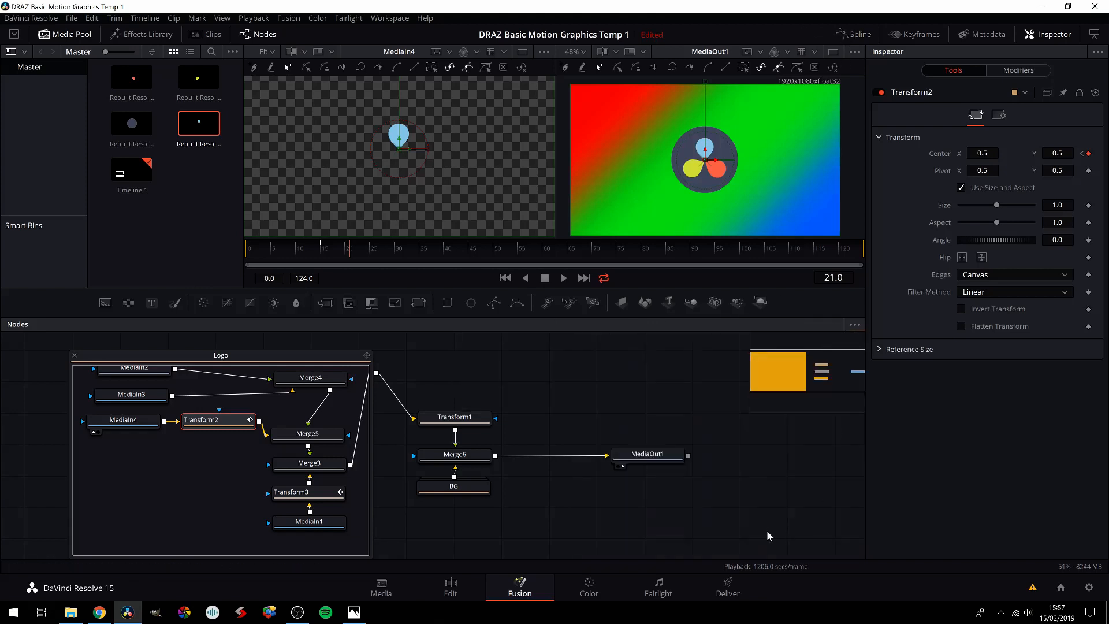
Step: Play the composition from frame 17 to review how the three drops fly into the circle
left_click_drag(245, 455, 244, 453)
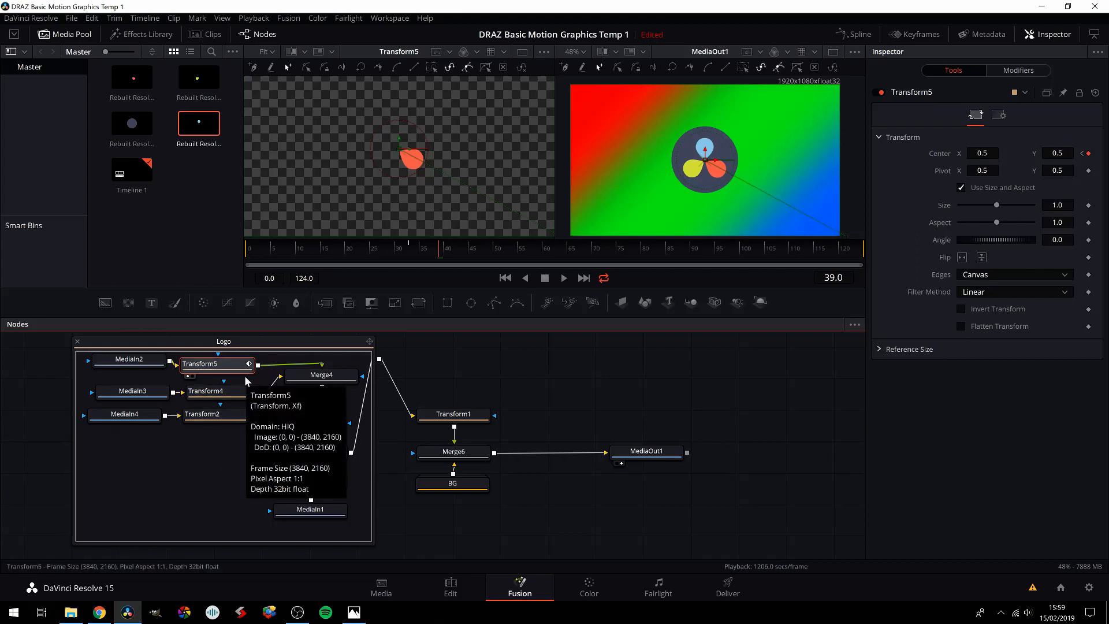
left_click_drag(314, 255, 331, 252)
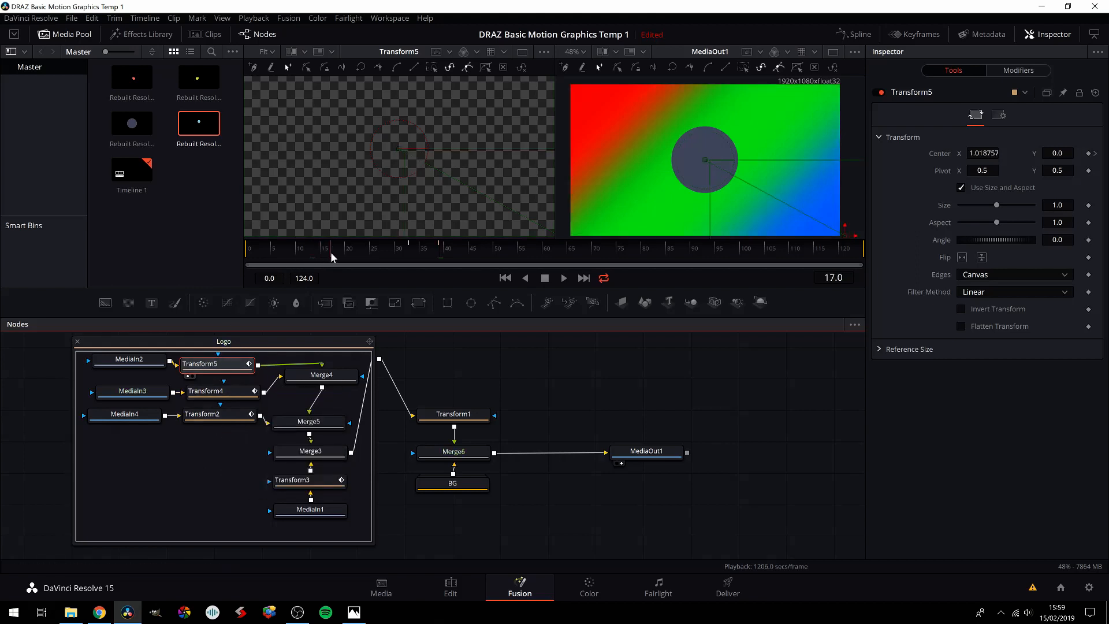
key("space")
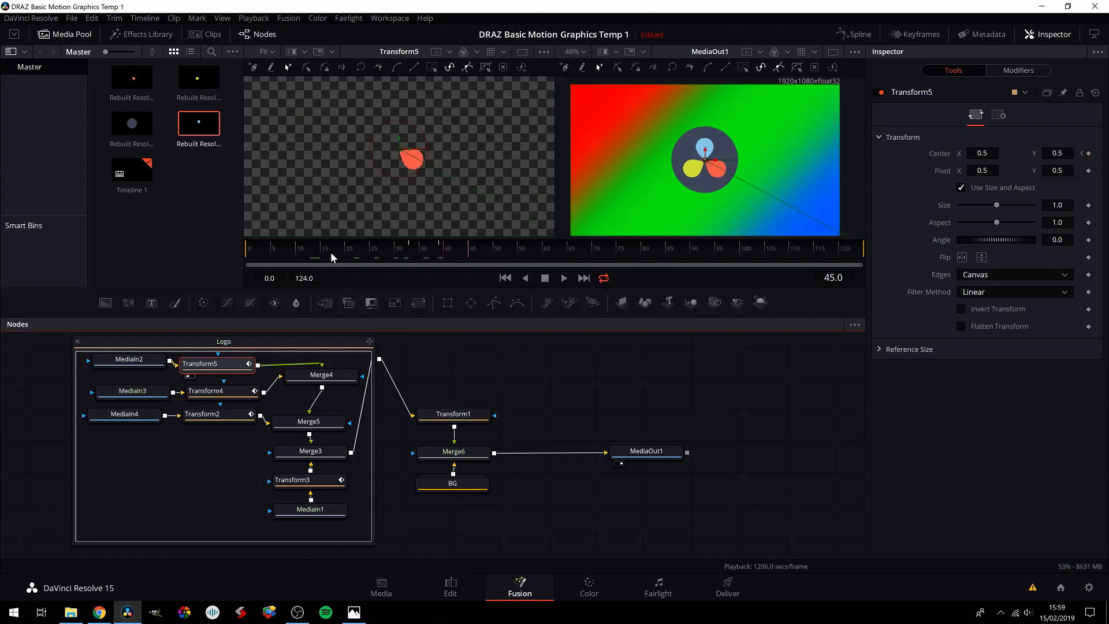
Step: Collapse the Logo group, place it directly above Transform1 in the node graph, and select Transform1
left_click(77, 341)
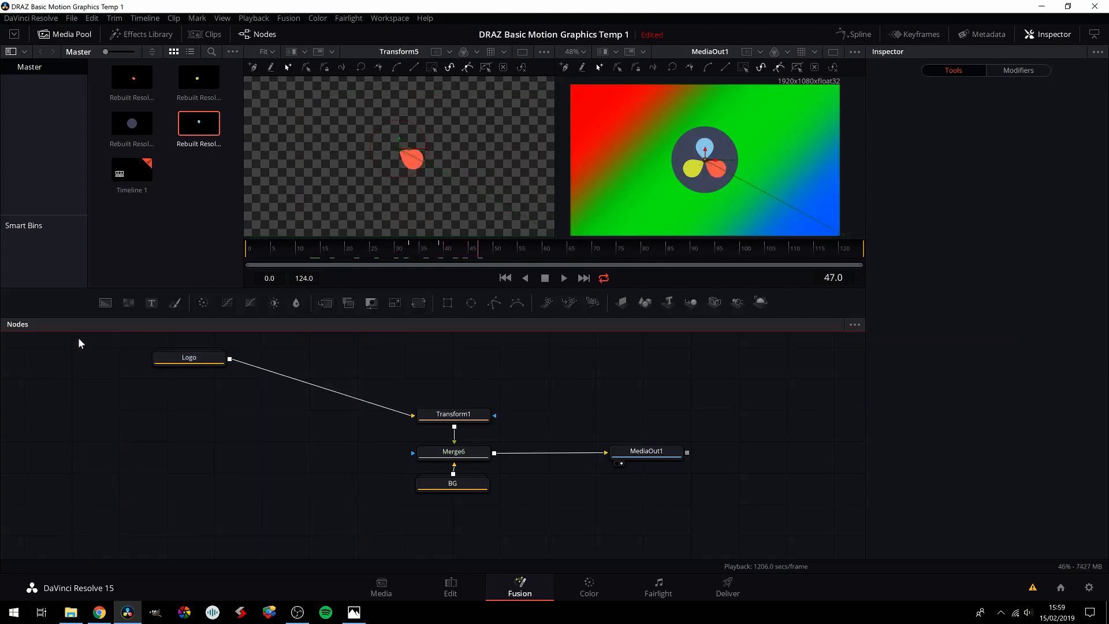
left_click_drag(169, 361, 437, 380)
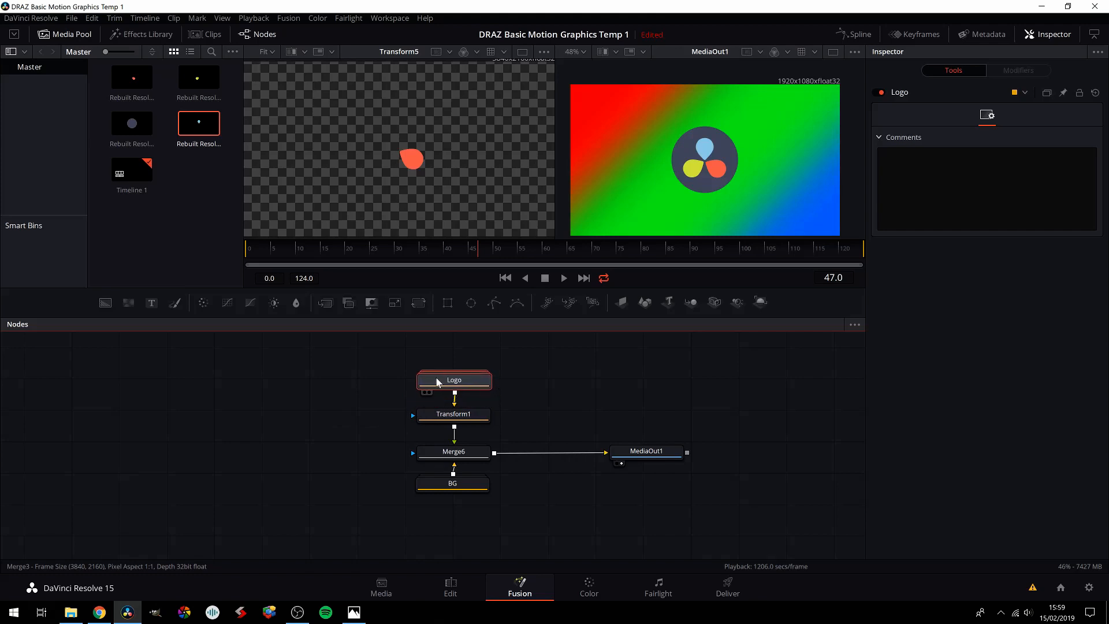
left_click(455, 417)
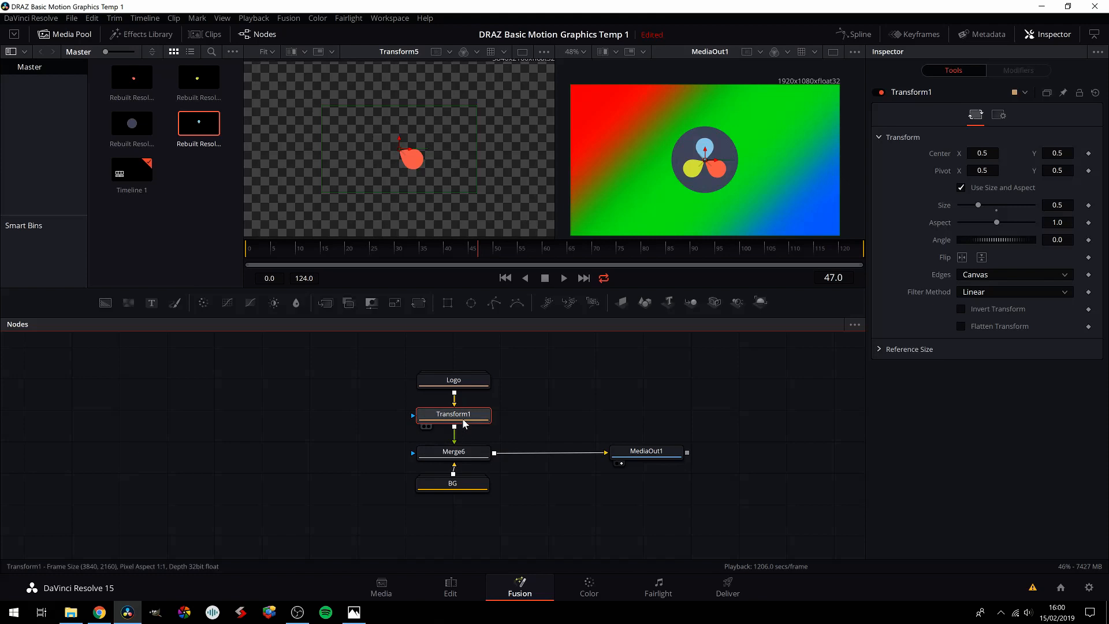
Step: Reopen the Logo group to examine Transform2's and Transform5's Center keyframes up to frame 39, and return to Transform1
mouse_move(461, 386)
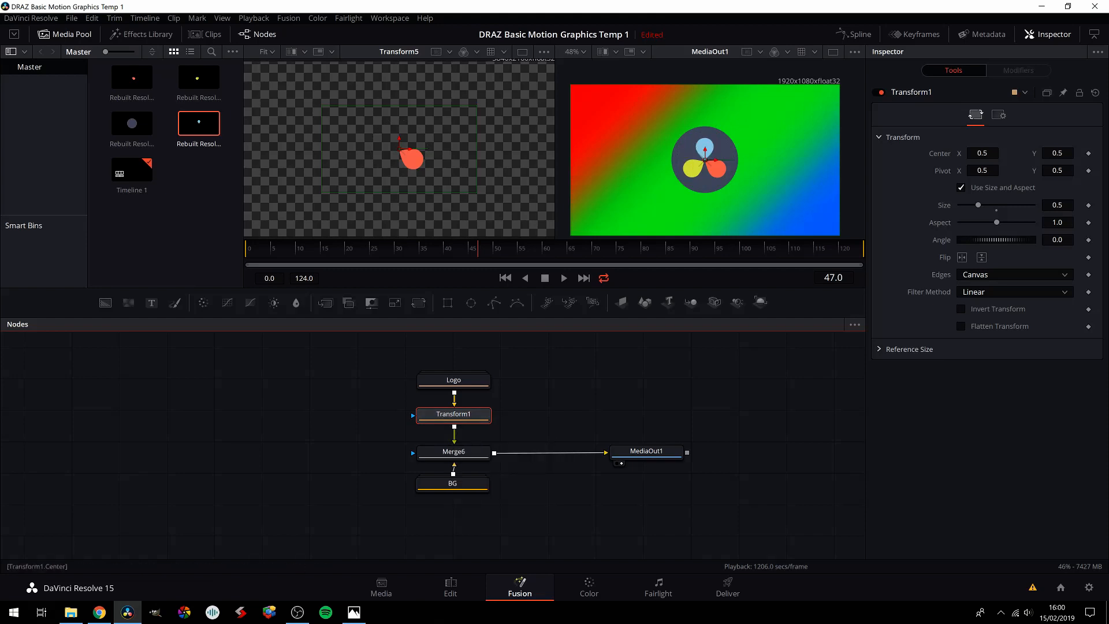
mouse_move(456, 417)
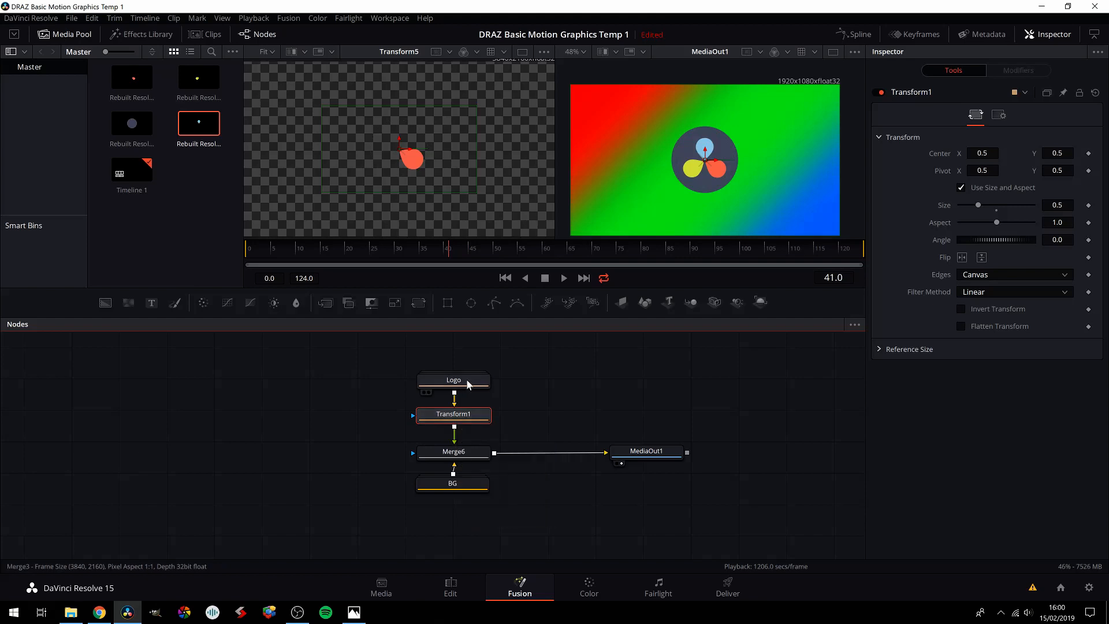
double_click(454, 381)
left_click(469, 438)
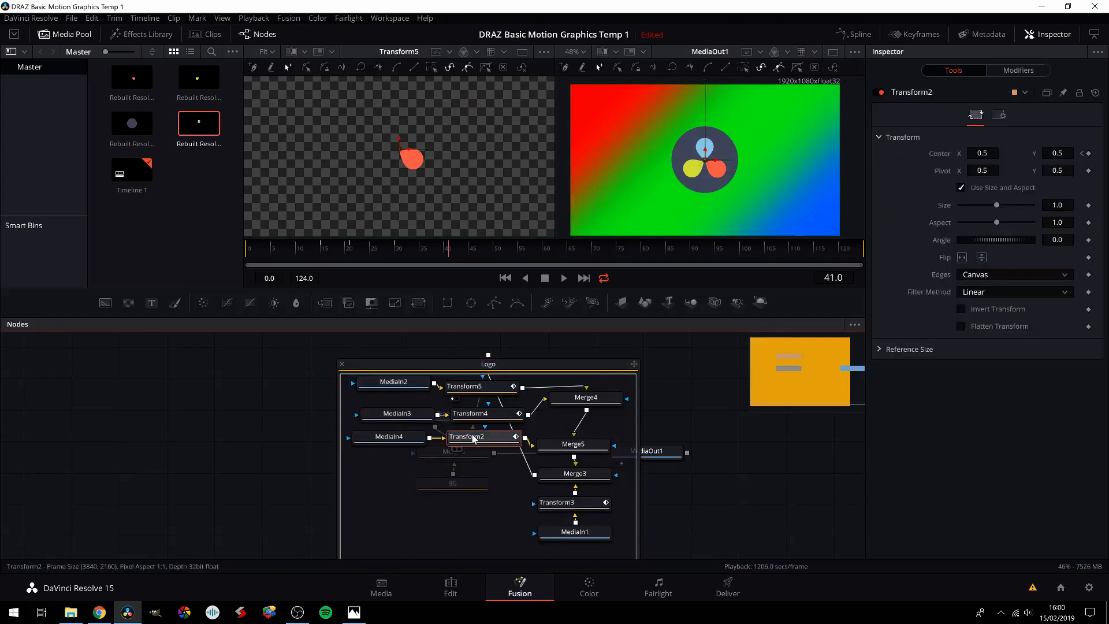
mouse_move(425, 253)
left_mouse_down()
mouse_move(395, 255)
mouse_move(415, 251)
left_mouse_up()
key("Right")
key("Right")
key("Right")
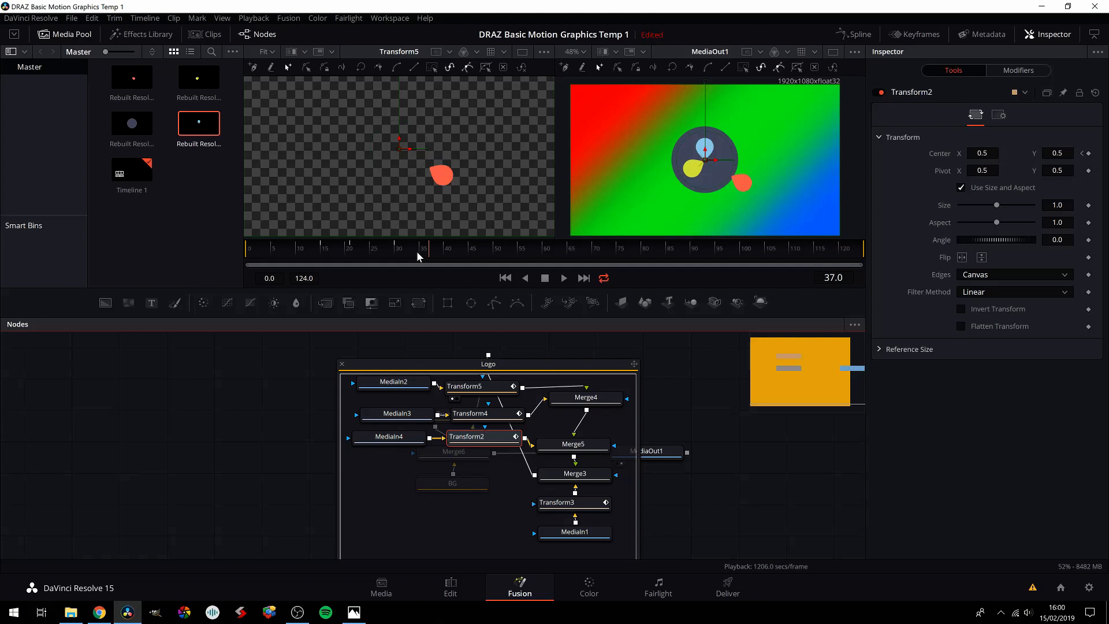
left_click(480, 389)
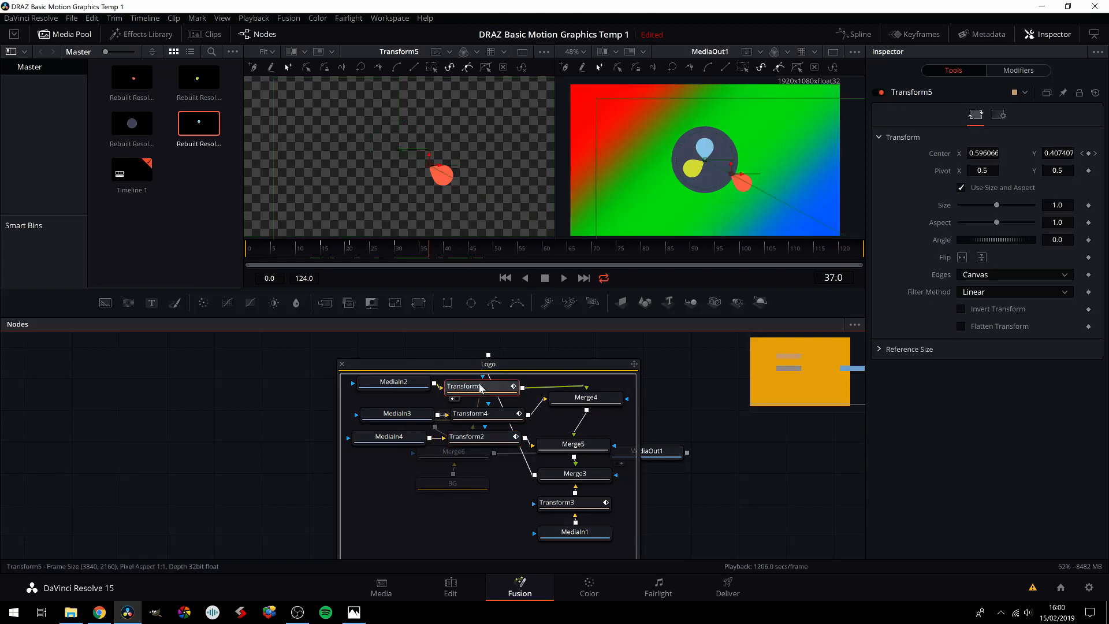
key("Right")
key("Right")
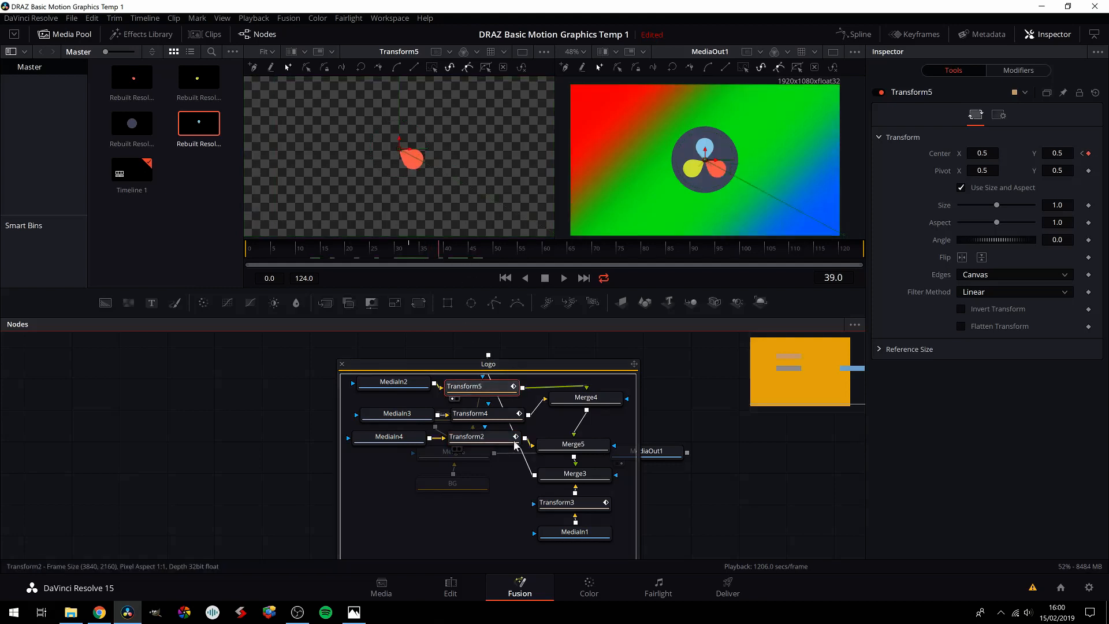
left_click(342, 364)
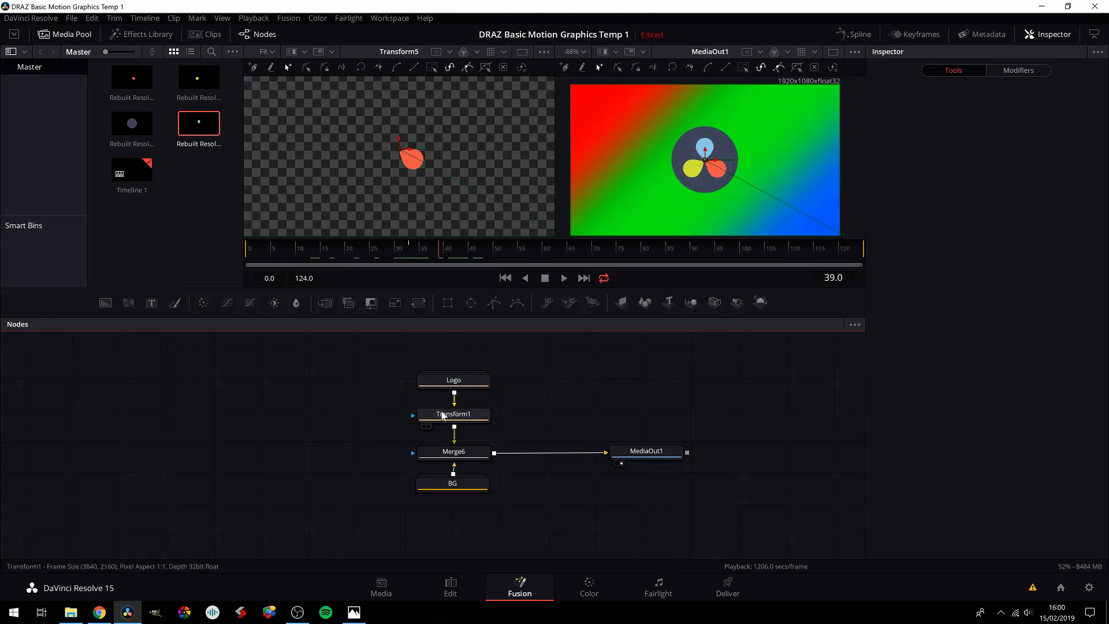
left_click(453, 416)
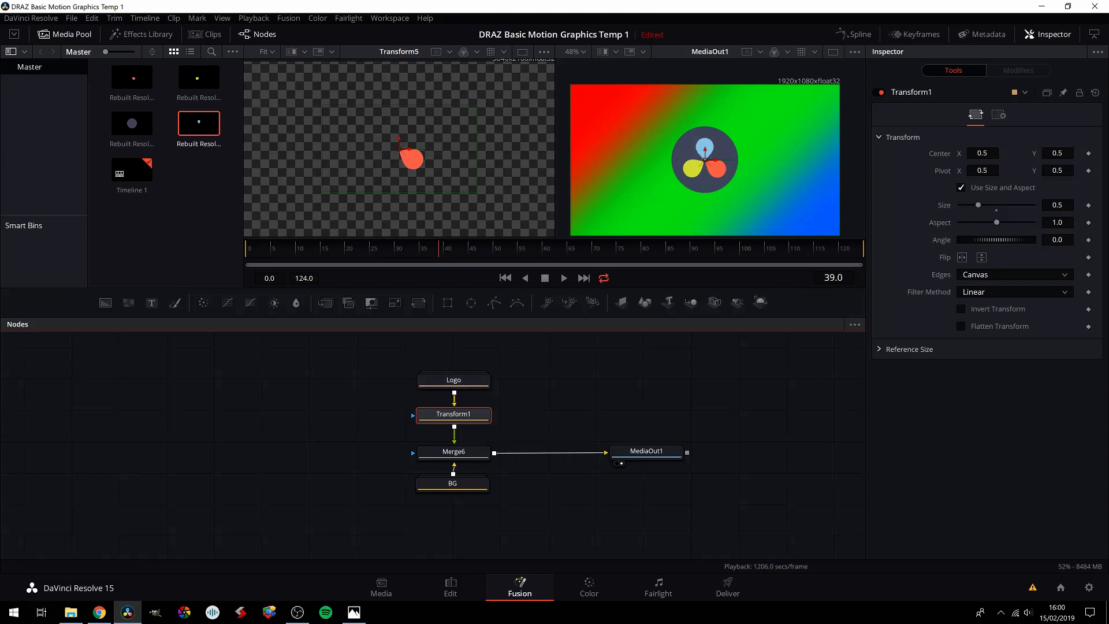
Step: Add keyframes for Transform1's Center and Angle at frame 89
left_click(687, 248)
left_click(1090, 155)
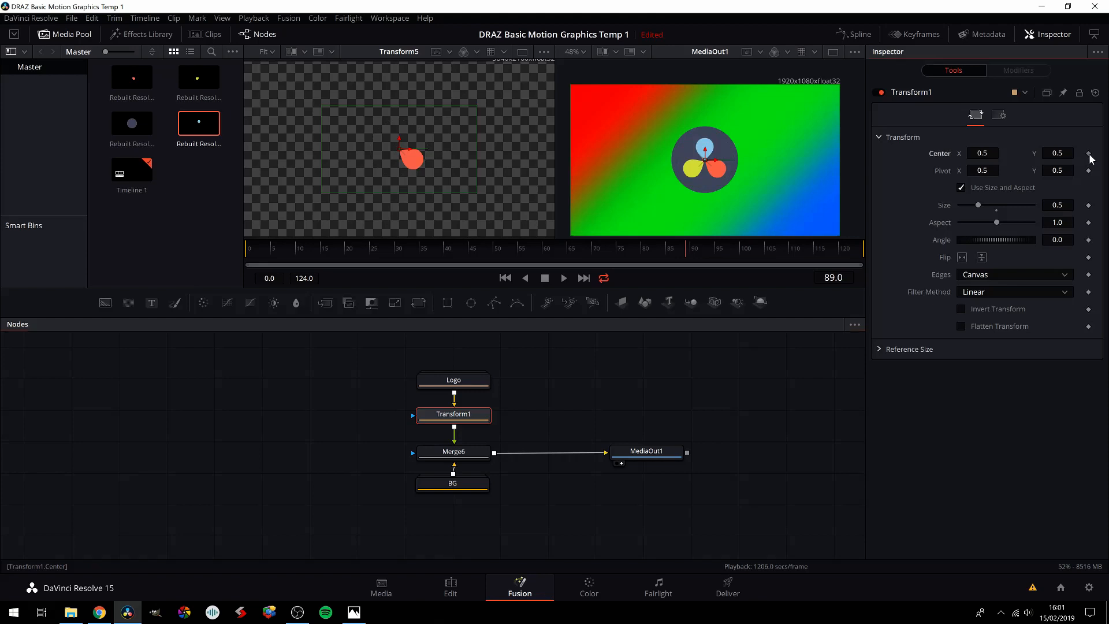
left_click(1089, 241)
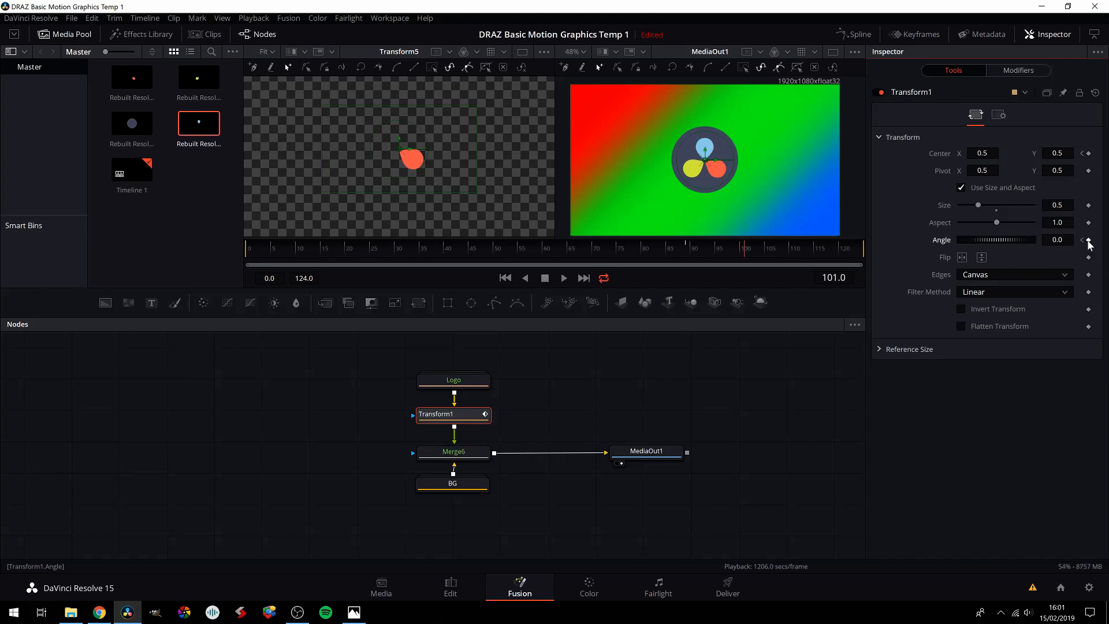
Step: At frame 101, set Transform1's Angle to 360 and move the logo horizontally past the canvas's right edge, to a Center X of about 0.81
left_click(1058, 239)
type("360")
key("Tab")
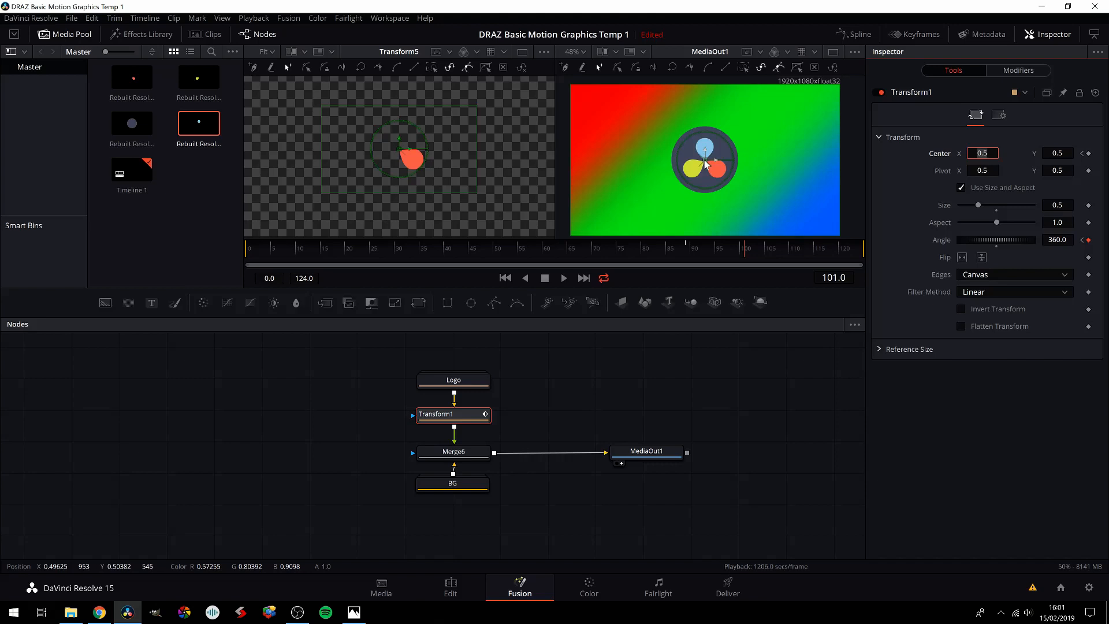
scroll(704, 160, "down", 1)
left_click_drag(715, 160, 858, 163)
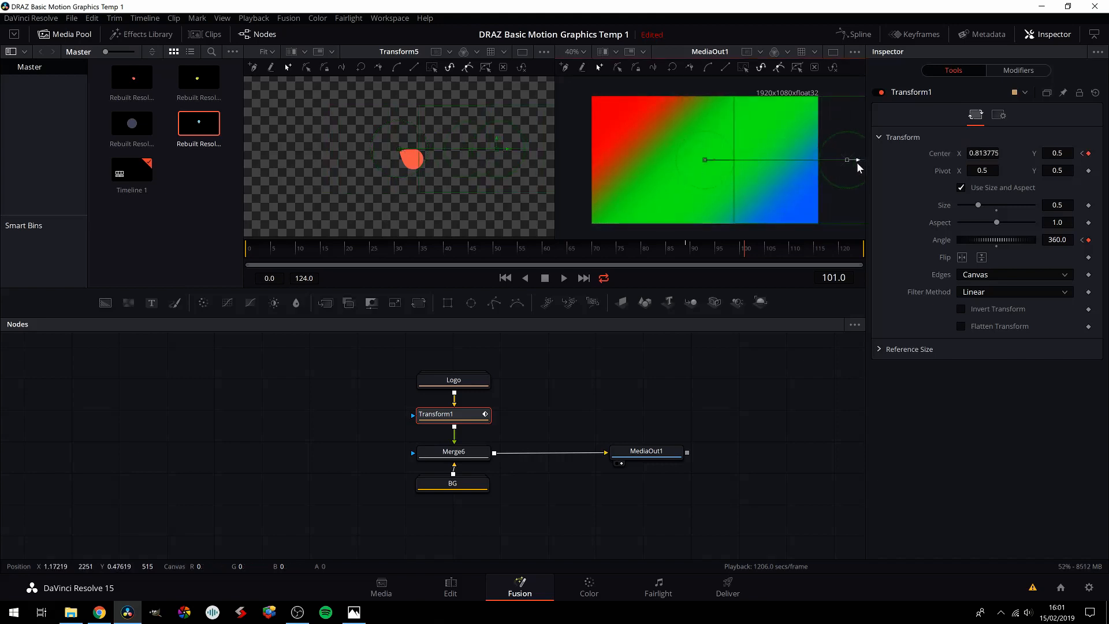
Step: Step backward from frame 101 to frame 94 to examine how the logo rotates and slides out of the canvas
key("Left")
key("Left")
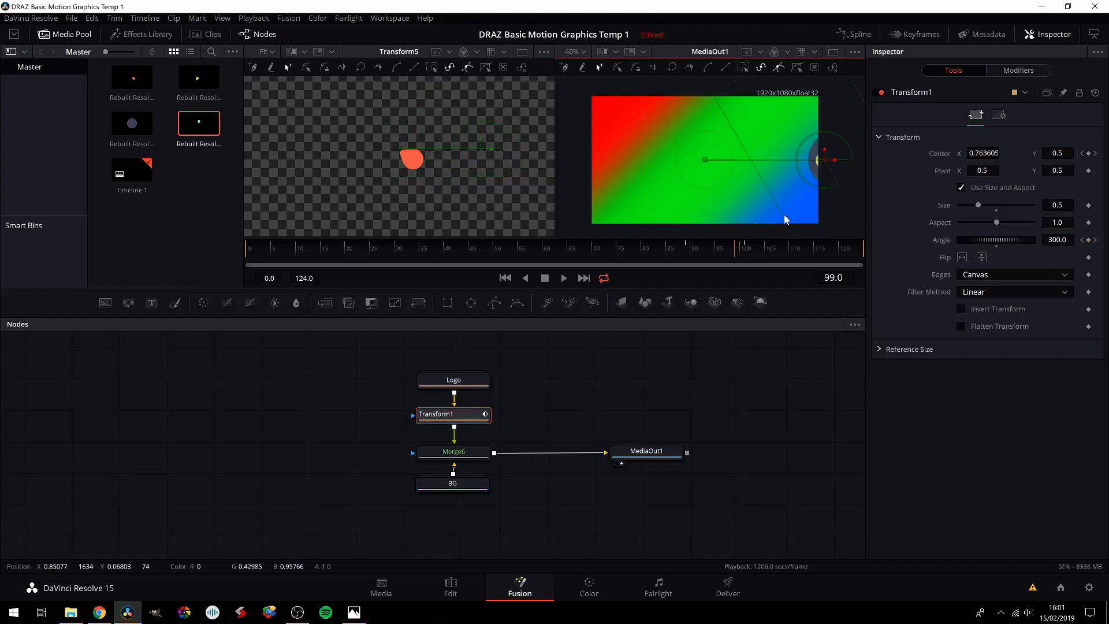
key("Left")
key("Left")
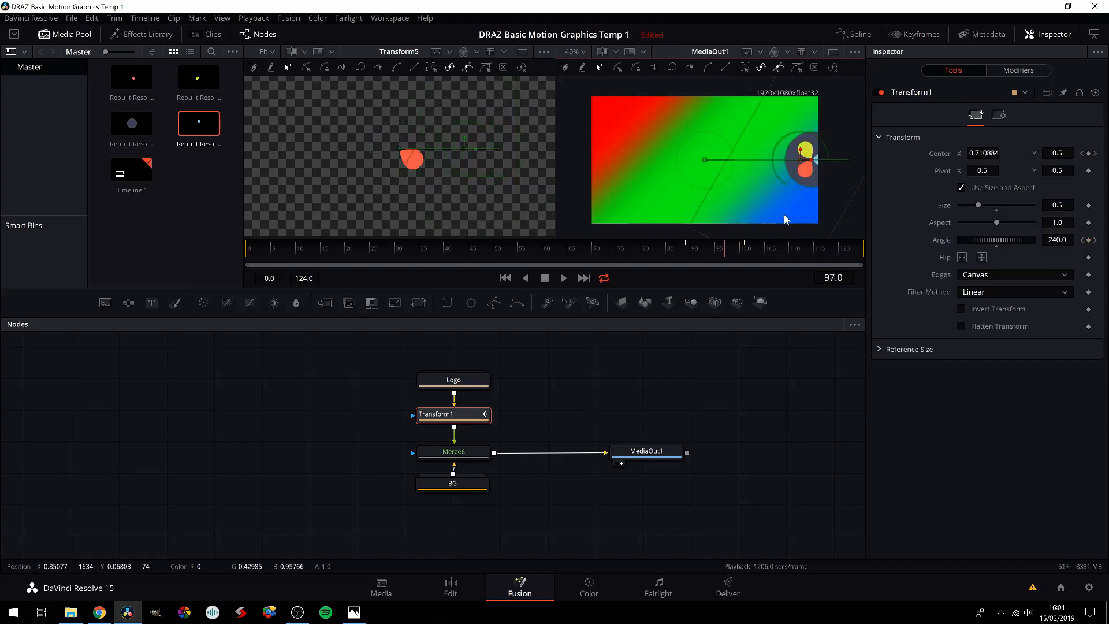
key("Left")
key("Left")
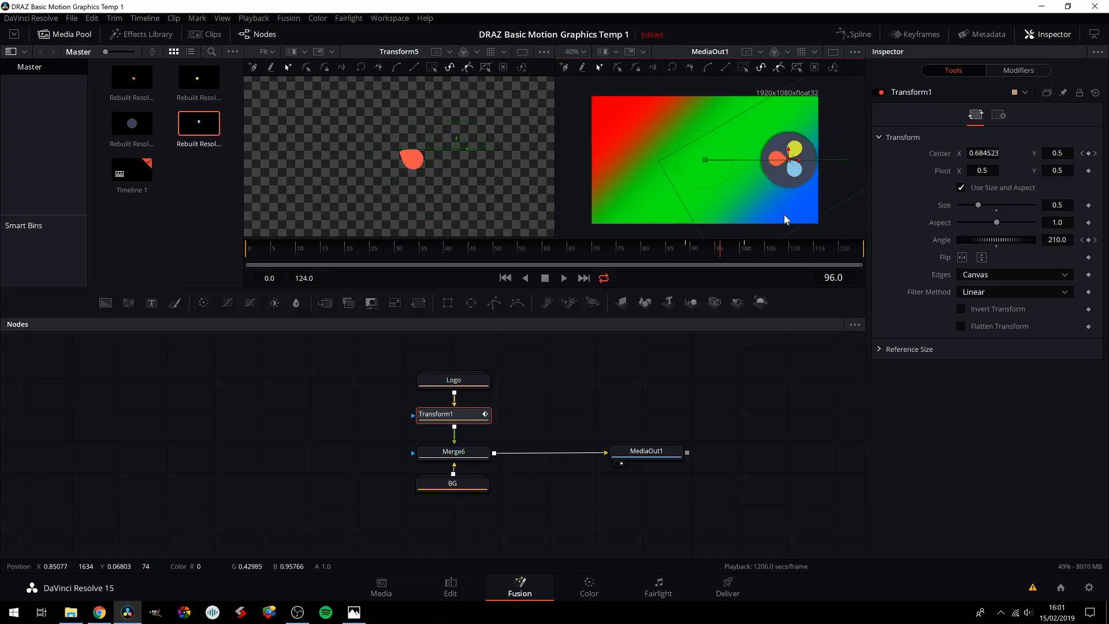
key("Left")
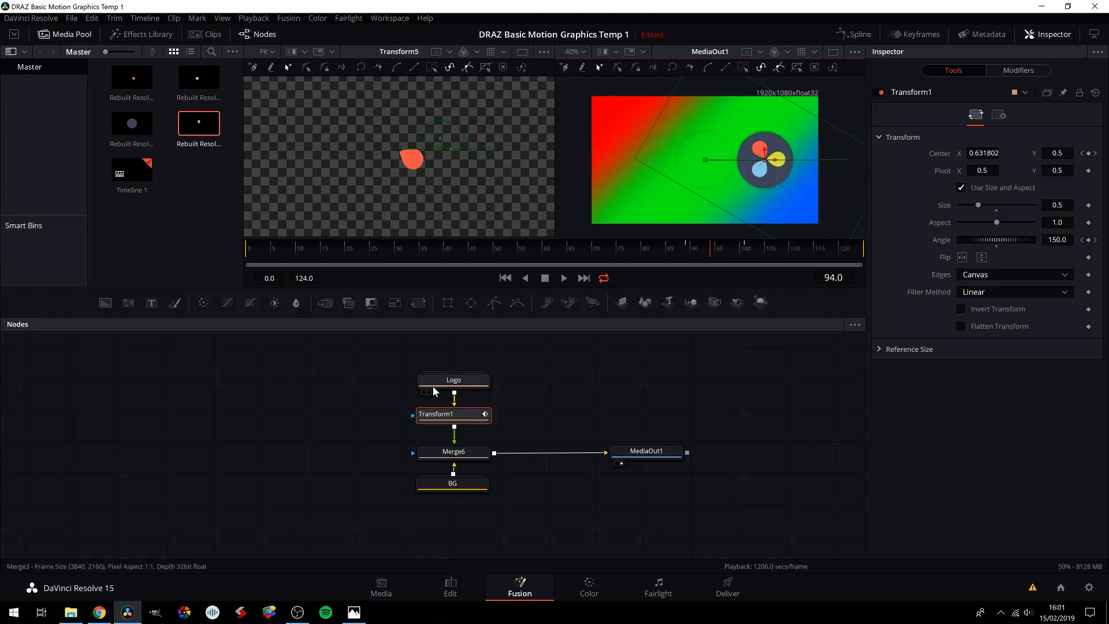
double_click(455, 378)
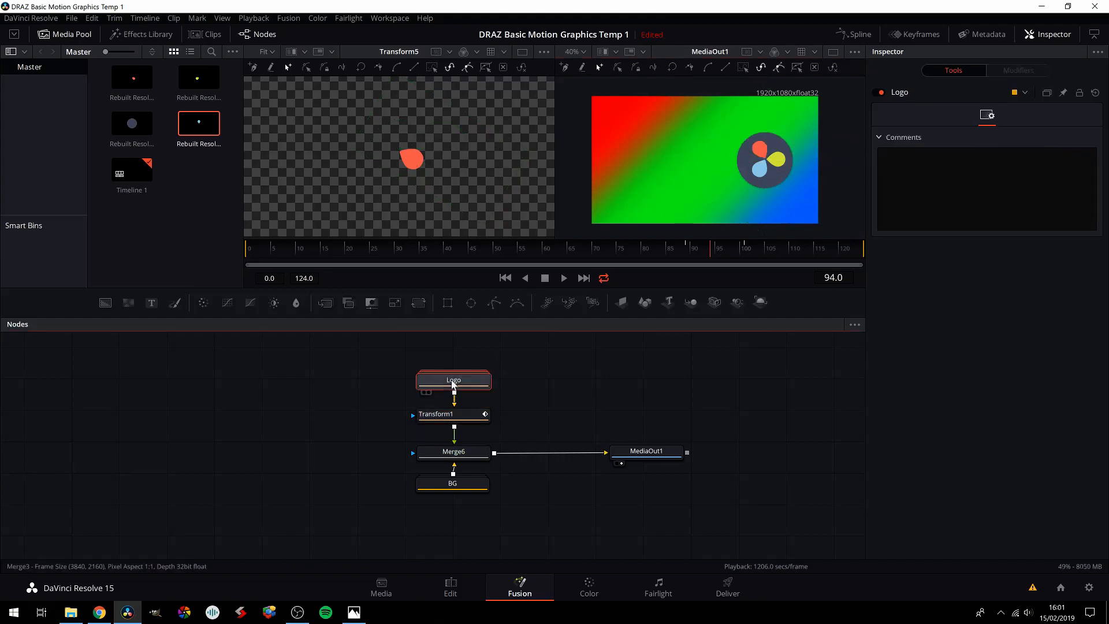
left_click(342, 365)
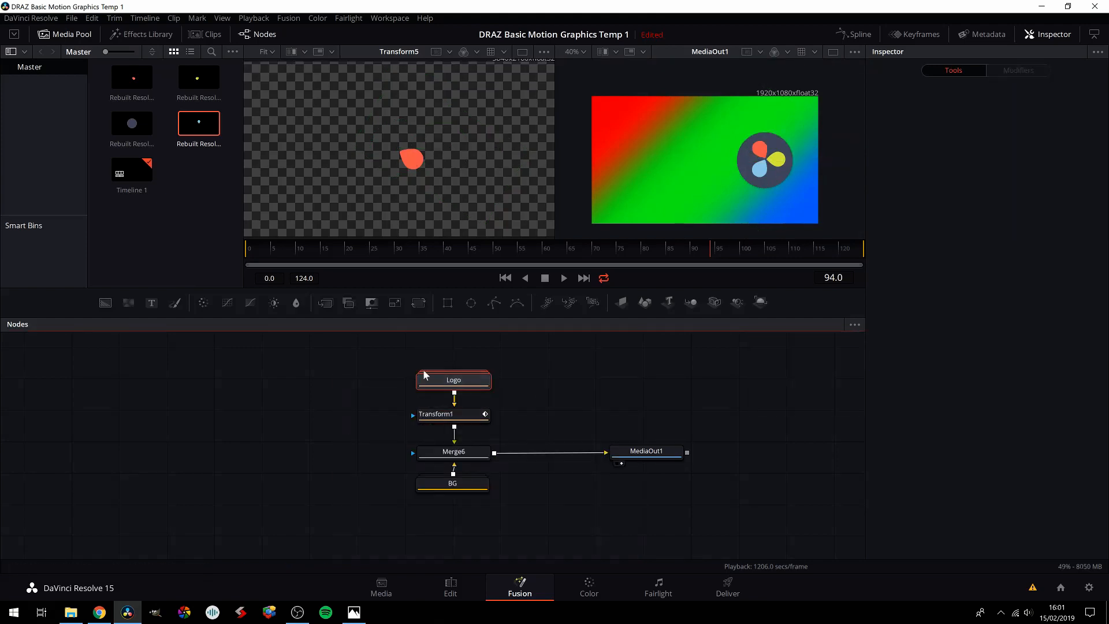